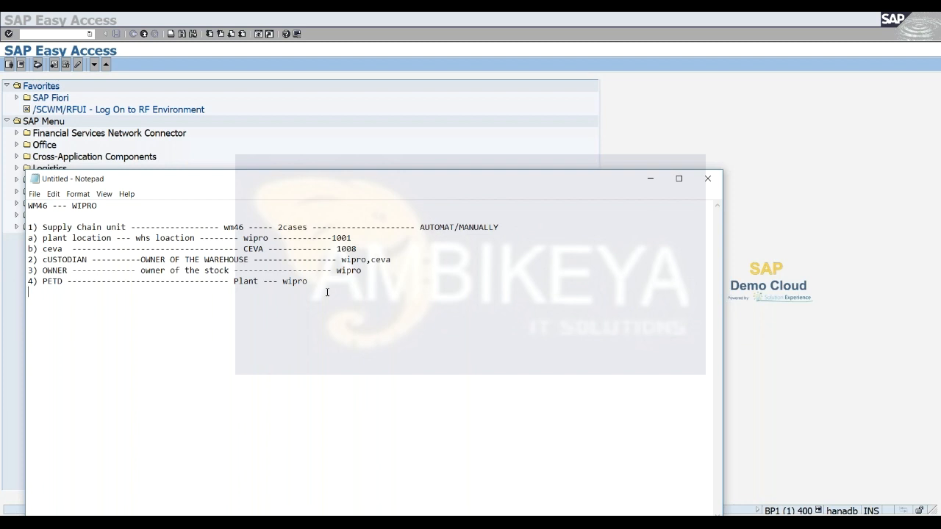
Add a note line below the list reading "Plant, Shipping Point --------------- 1001,1003 --------- CIF", leaving blank lines above it.
{"action": "key", "text": "Return"}
{"action": "key", "text": "Return"}
{"action": "key", "text": "Return"}
{"action": "key", "text": "Return"}
{"action": "type", "text": "Plant an"}
{"action": "key", "text": "BackSpace"}
{"action": "key", "text": "BackSpace"}
{"action": "type", "text": ", Shipping Point --------------- 1001"}
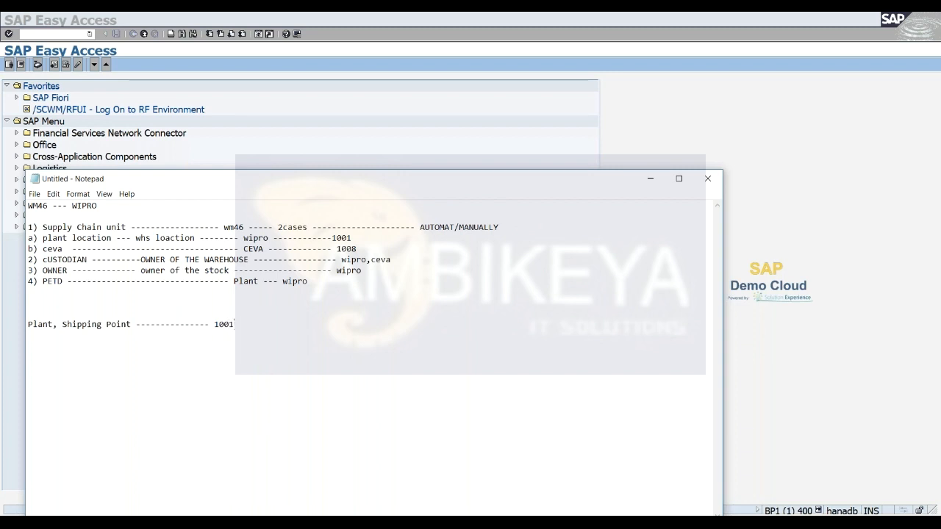
{"action": "type", "text": ",1003"}
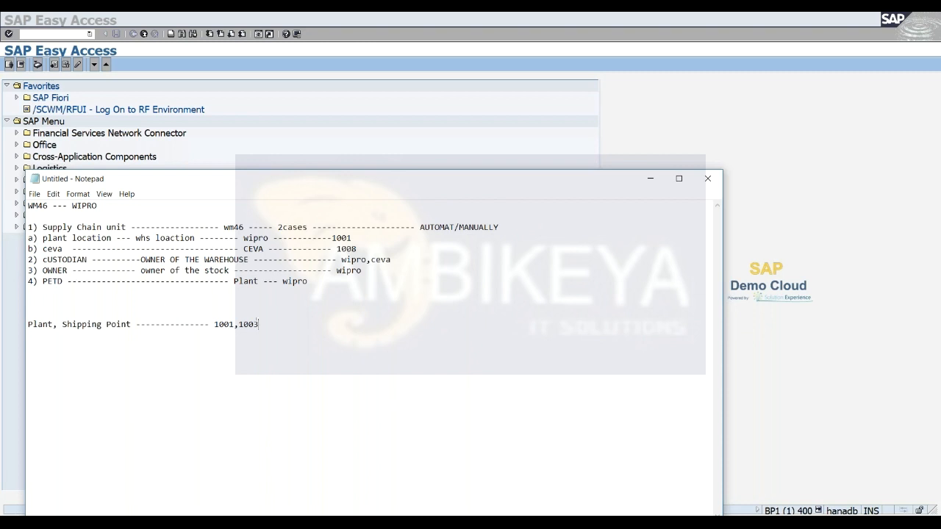
{"action": "type", "text": " --------- CIF"}
{"action": "key", "text": "Return"}
{"action": "key", "text": "Return"}
{"action": "left_click_drag", "start_coordinate": [239, 325], "coordinate": [260, 324]}
{"action": "left_click_drag", "start_coordinate": [420, 227], "coordinate": [455, 227]}
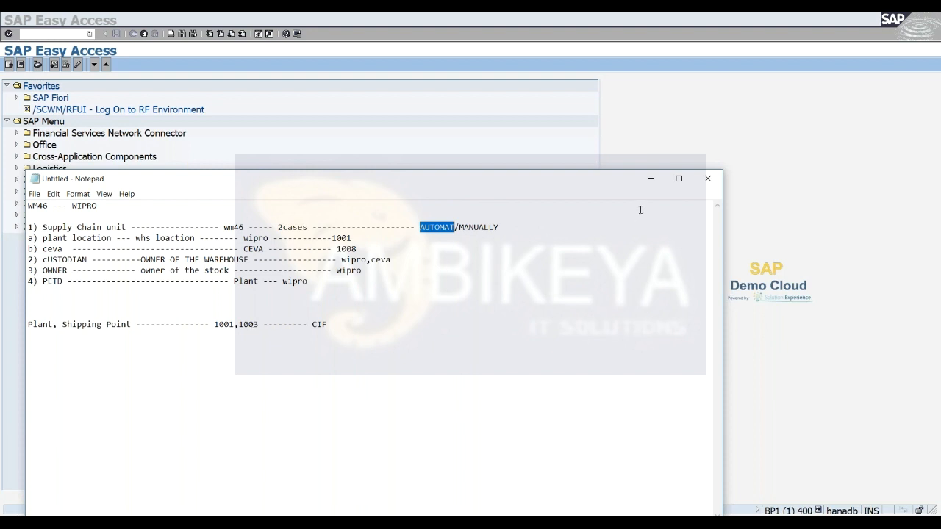
{"action": "left_click", "coordinate": [650, 179]}
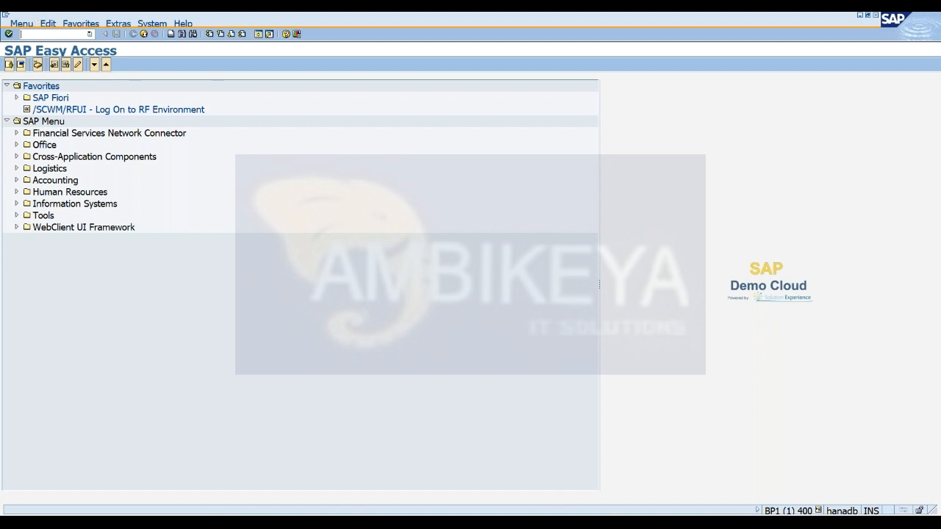
{"action": "left_click_drag", "start_coordinate": [600, 393], "coordinate": [596, 393]}
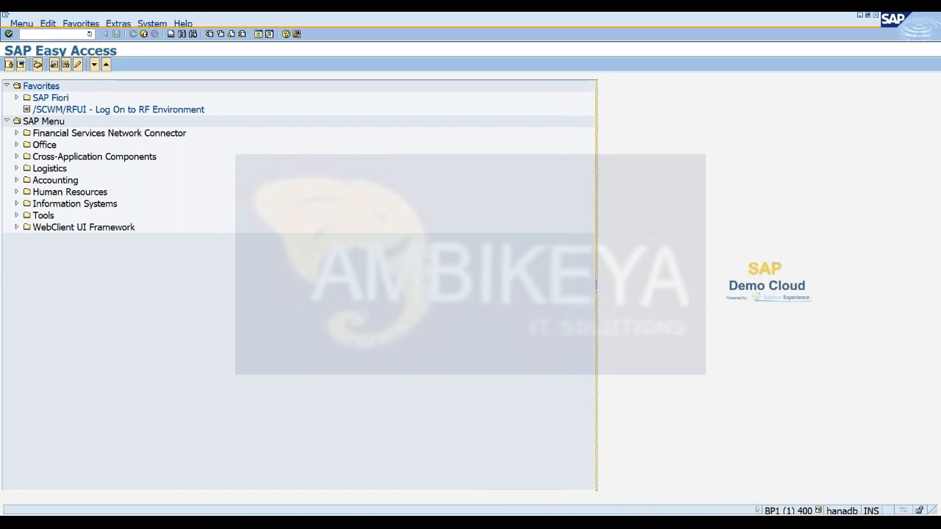
Add the line "cfm1 , cfm2" at the end of the Notepad notes.
{"action": "left_click", "coordinate": [412, 522]}
{"action": "left_click", "coordinate": [377, 339]}
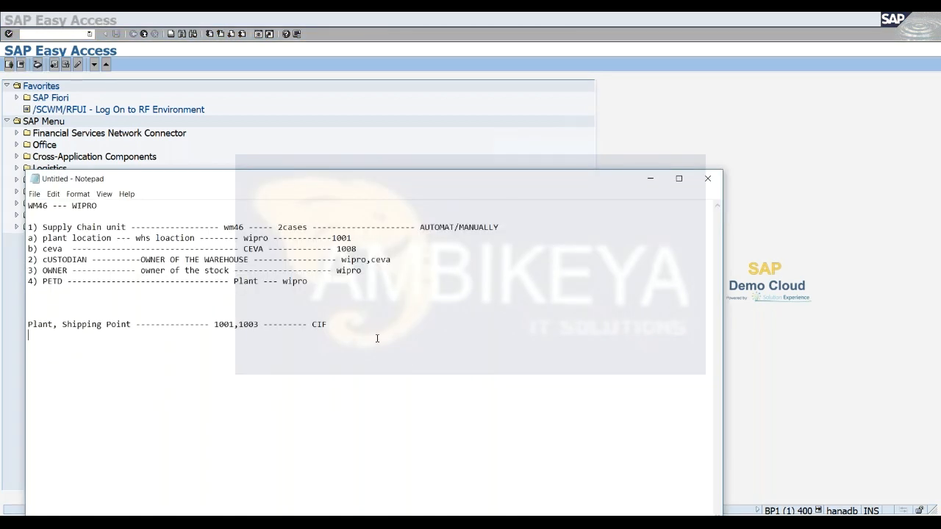
{"action": "key", "text": "Return"}
{"action": "type", "text": "cfm1 , cfm2"}
Switch to SAP and open transaction cfm1 for creating an integration model.
{"action": "key", "text": "alt+Tab"}
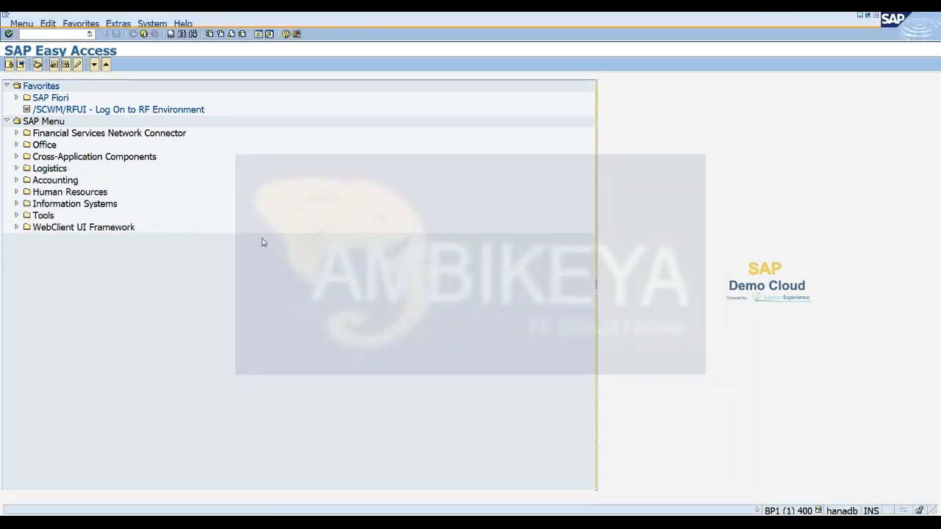
{"action": "left_click", "coordinate": [33, 33]}
{"action": "type", "text": "cfm1"}
{"action": "key", "text": "Return"}
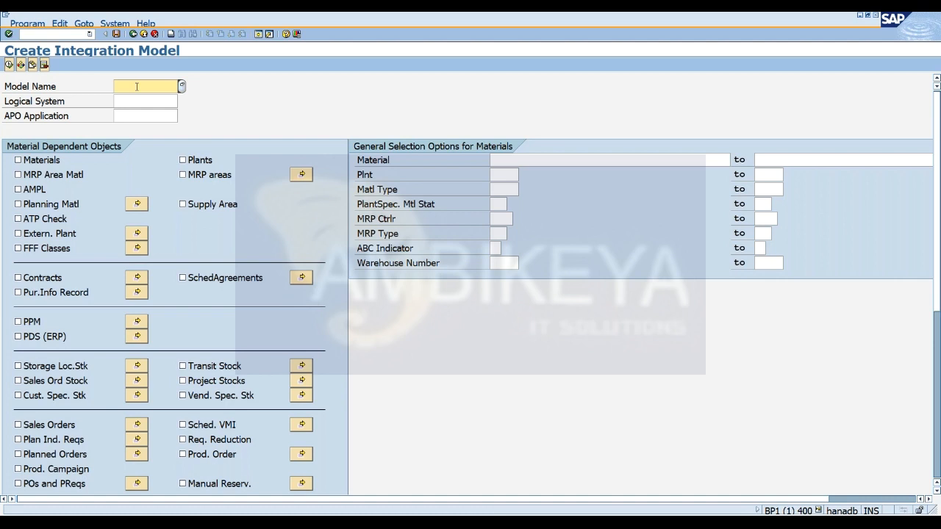
Name the integration model wm46-plnt and choose T41EWM400 as its logical system.
{"action": "key", "text": "alt+Tab"}
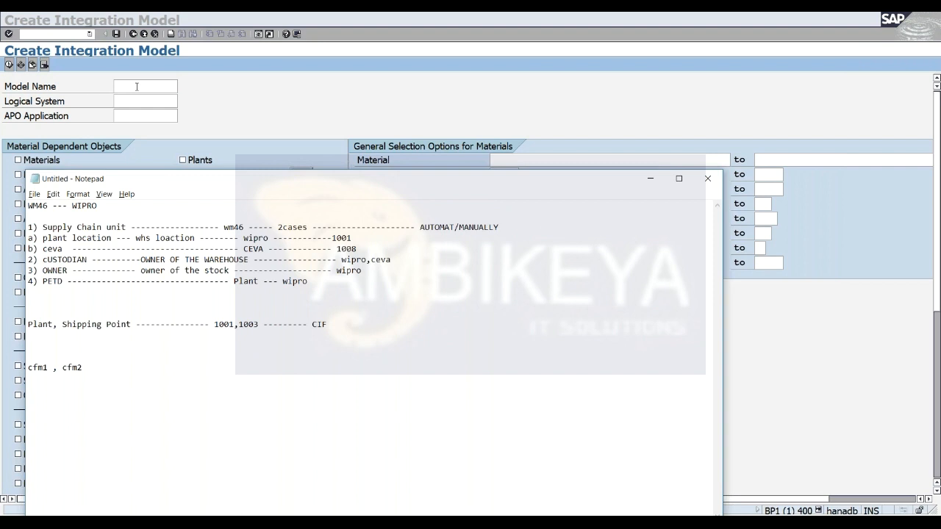
{"action": "key", "text": "alt+Tab"}
{"action": "type", "text": "wm46-pl"}
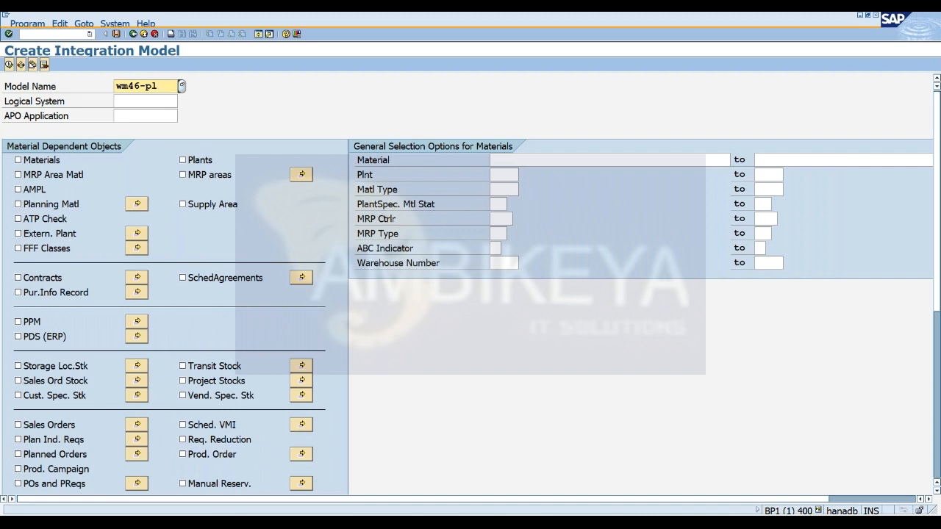
{"action": "type", "text": "nt"}
{"action": "key", "text": "Tab"}
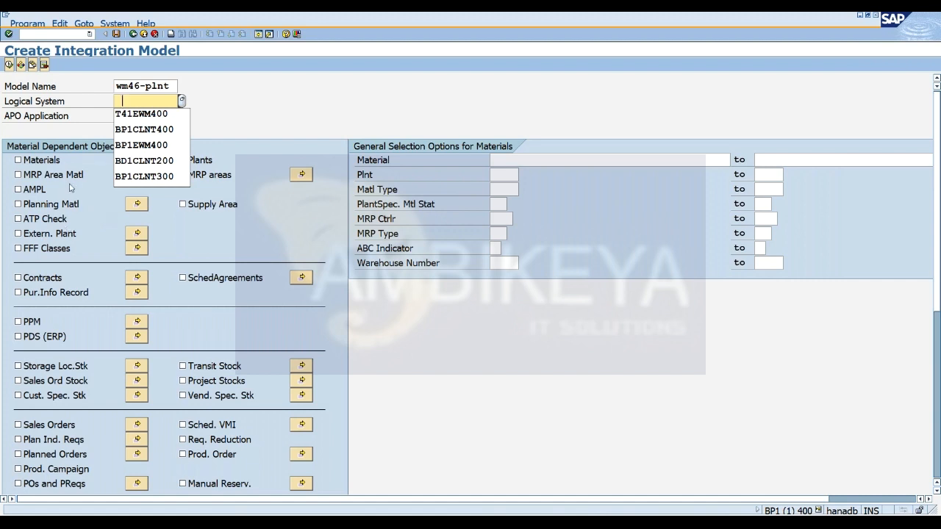
{"action": "left_click", "coordinate": [139, 118]}
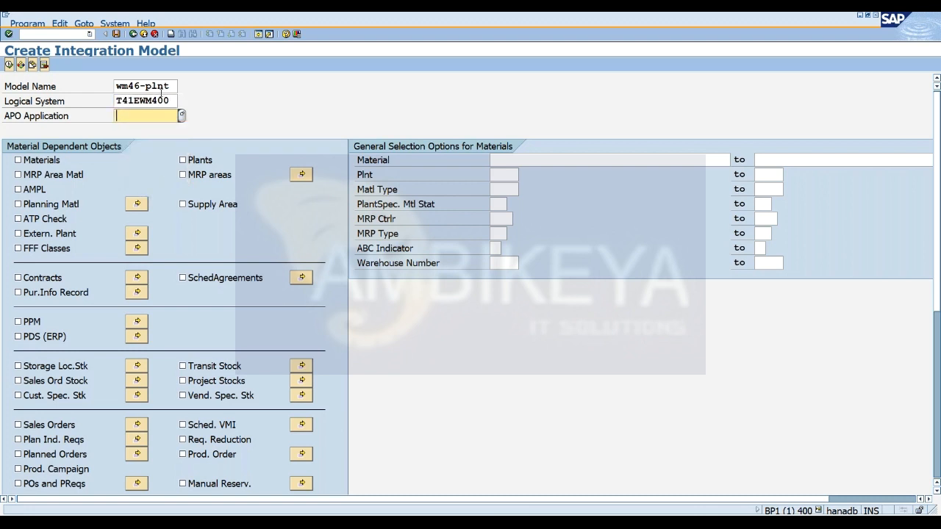
Copy the model name wm46-plnt into the APO Application field.
{"action": "left_click_drag", "start_coordinate": [172, 86], "coordinate": [115, 86]}
{"action": "key", "text": "ctrl+c"}
{"action": "left_click", "coordinate": [116, 87]}
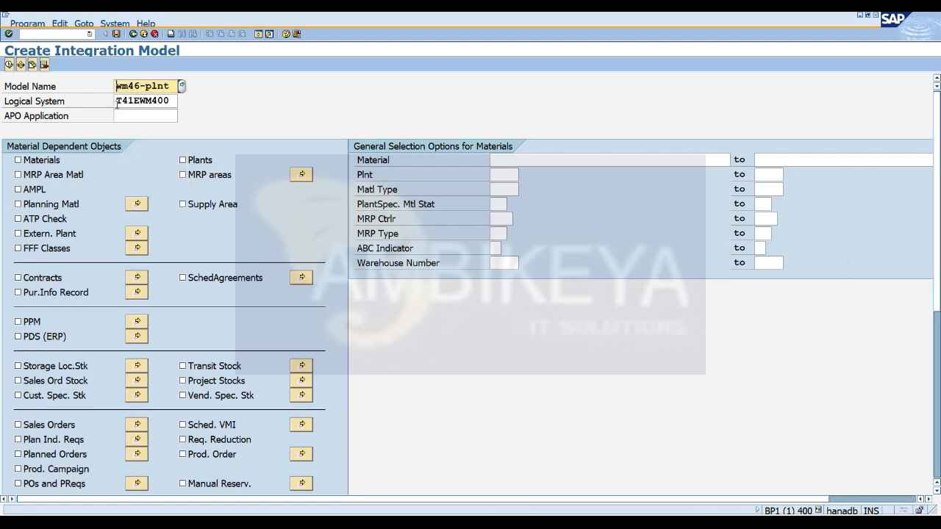
{"action": "left_click", "coordinate": [127, 118]}
{"action": "key", "text": "ctrl+v"}
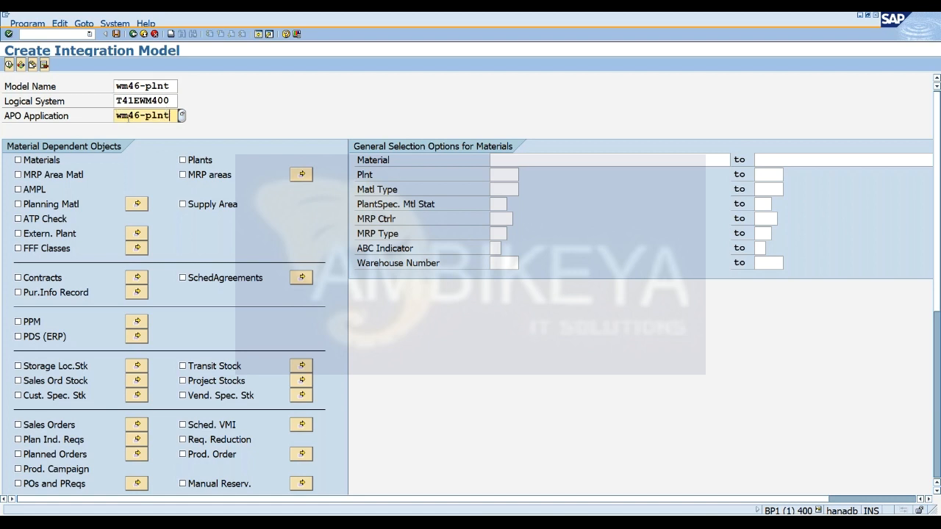
Include Plants as the material-dependent object for plant wm46, and execute the selection to generate the integration model.
{"action": "left_click", "coordinate": [191, 163]}
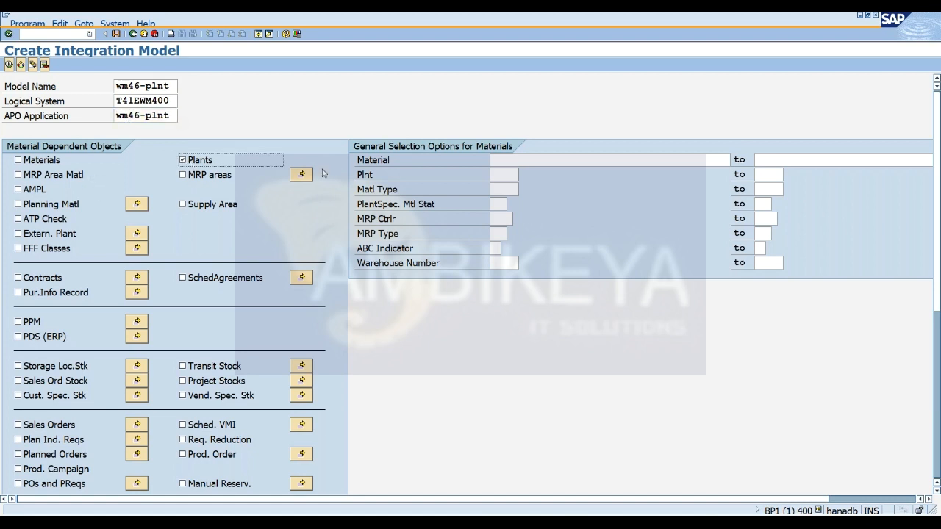
{"action": "left_click", "coordinate": [504, 177]}
{"action": "type", "text": "wm46"}
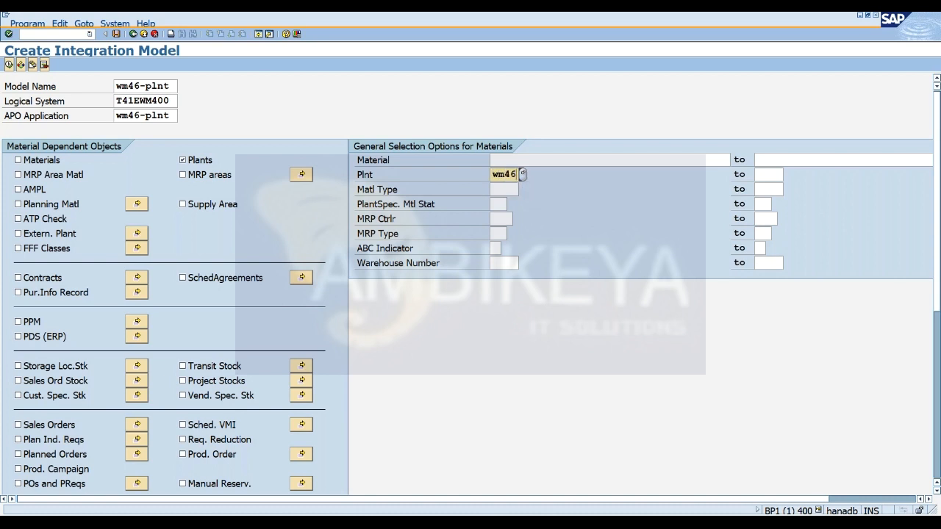
{"action": "left_click", "coordinate": [8, 65]}
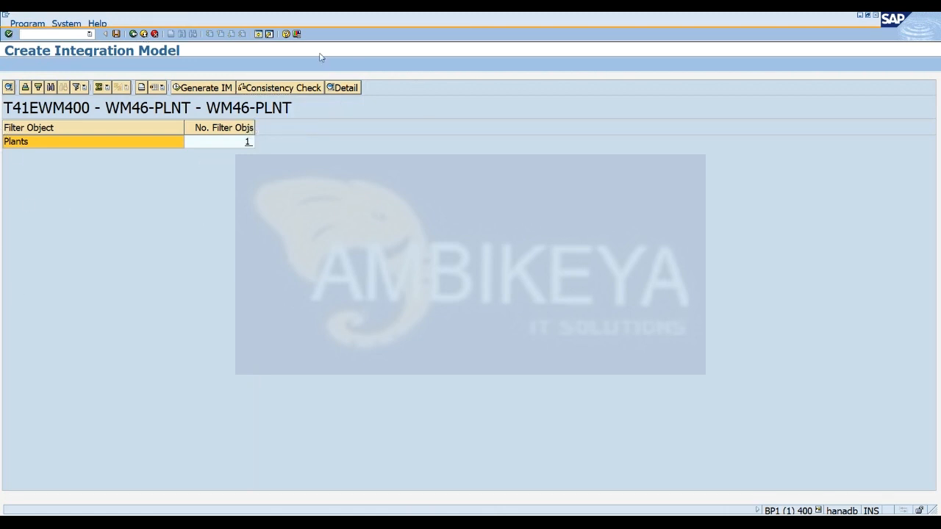
{"action": "left_click", "coordinate": [201, 88]}
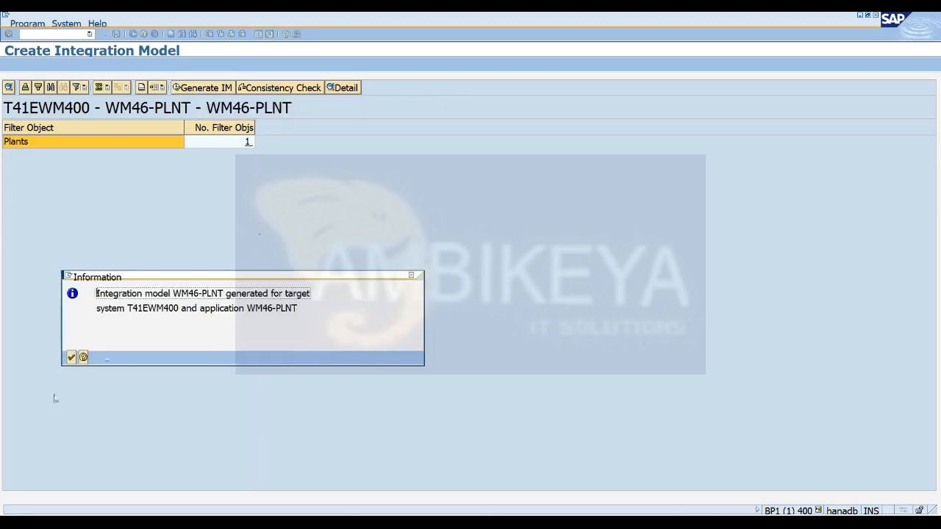
{"action": "left_click", "coordinate": [71, 357]}
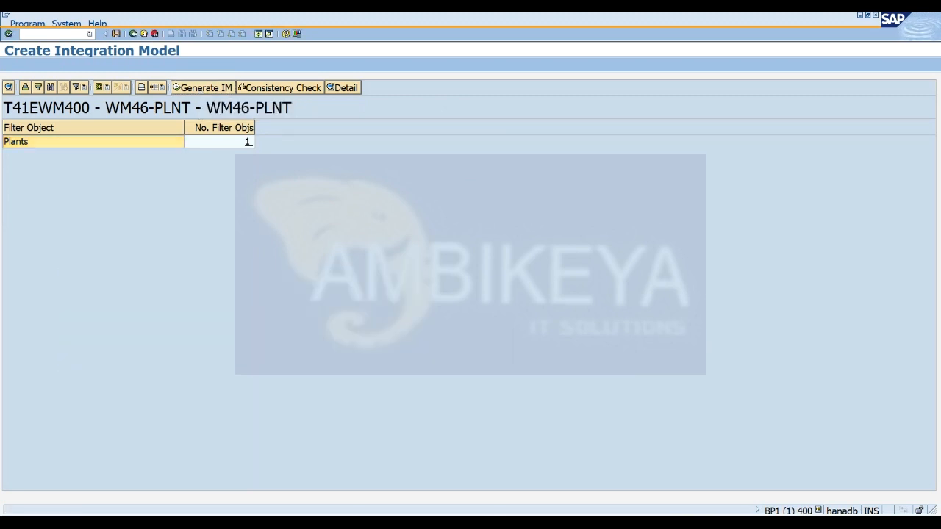
Run transaction /ncfm2 and bring up the WM46-PLNT integration model for logical system T41EWM400.
{"action": "left_click", "coordinate": [48, 33]}
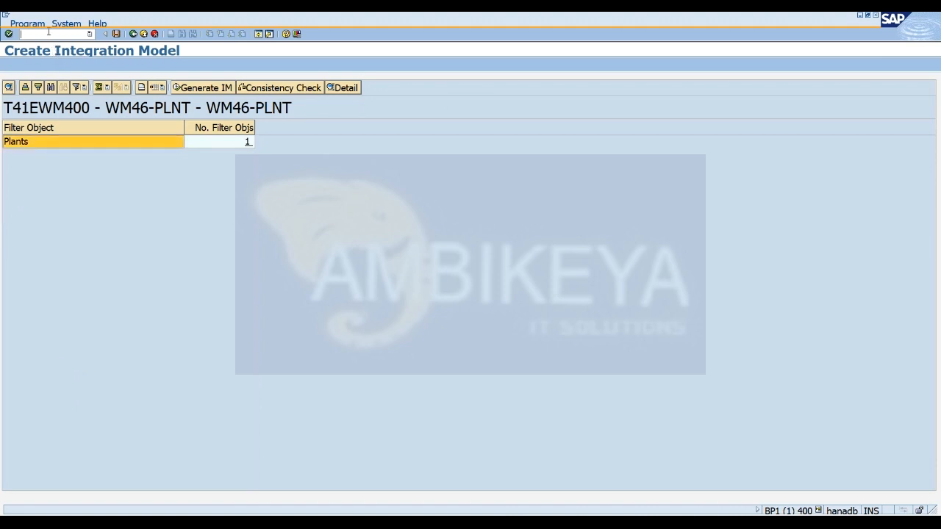
{"action": "type", "text": "/ncfm2"}
{"action": "key", "text": "Return"}
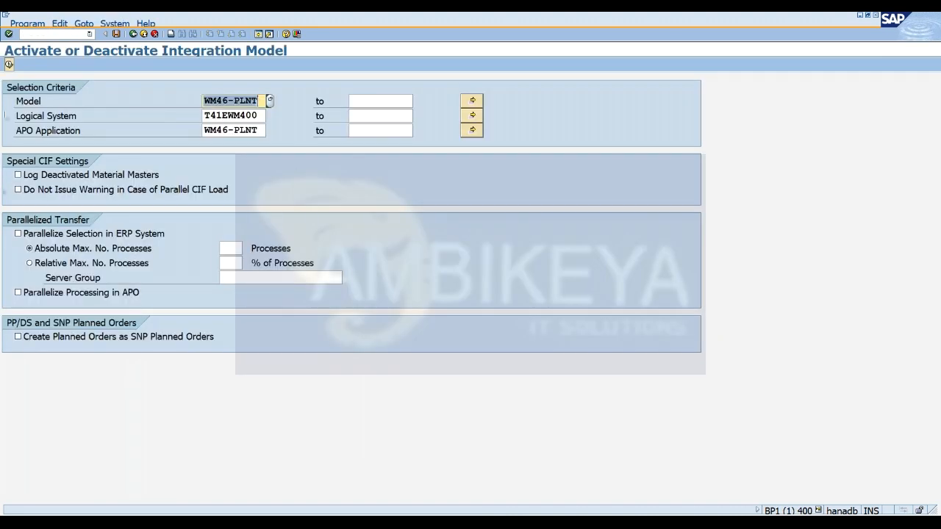
{"action": "left_click", "coordinate": [9, 64]}
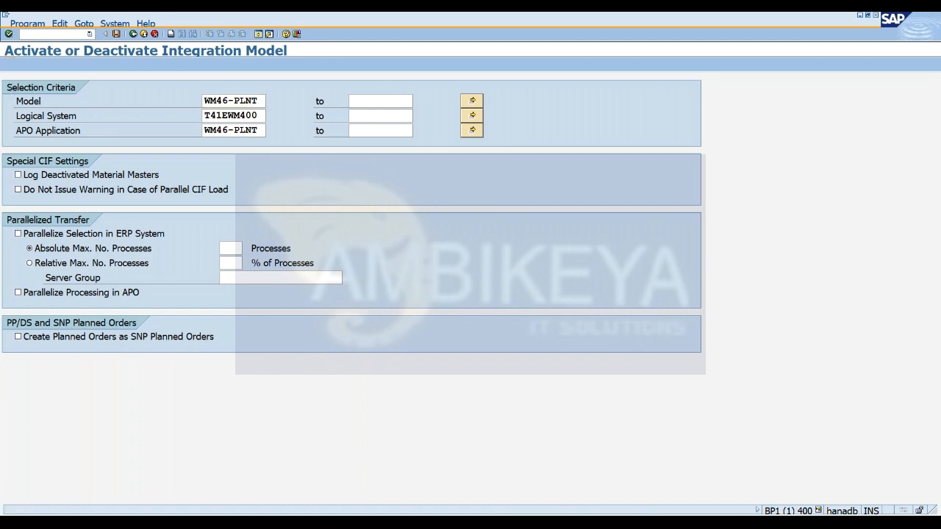
{"action": "double_click", "coordinate": [77, 138]}
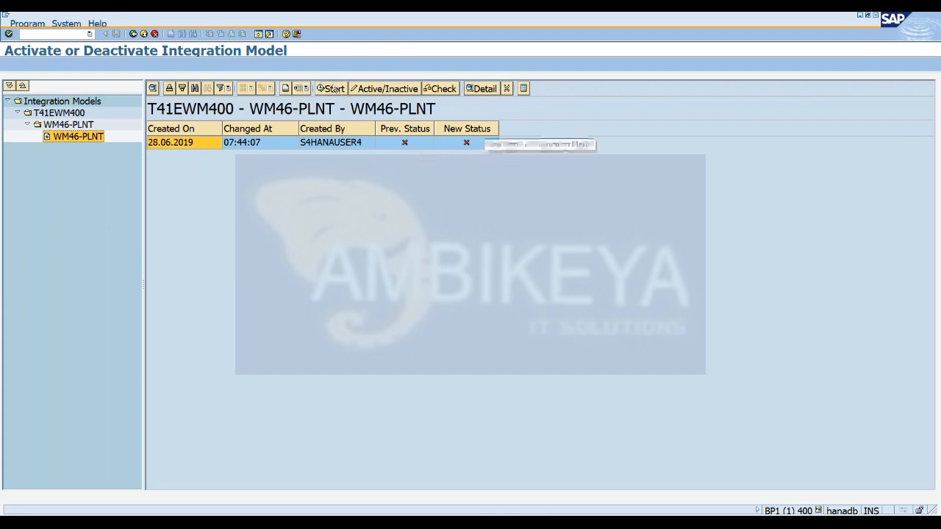
Set the WM46-PLNT model's new status to active and start the transfer, opening its application log.
{"action": "left_click", "coordinate": [466, 143]}
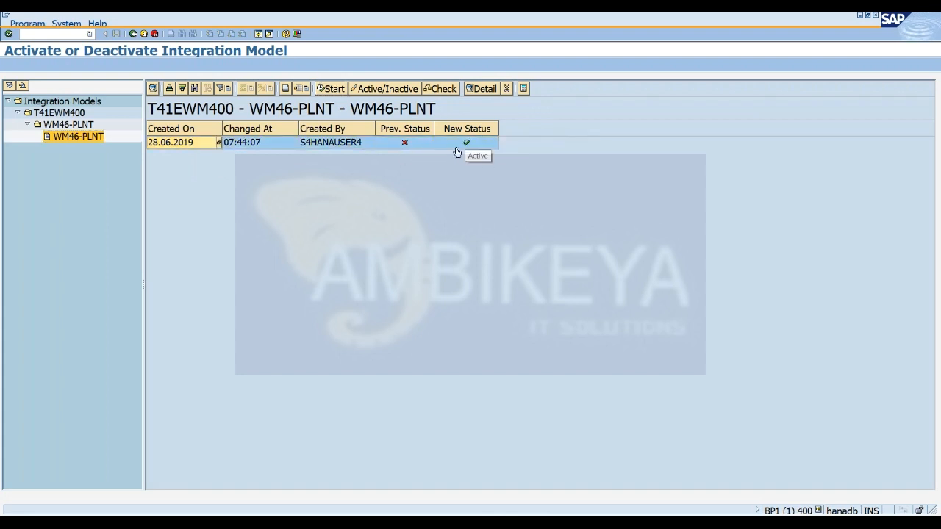
{"action": "left_click", "coordinate": [333, 89]}
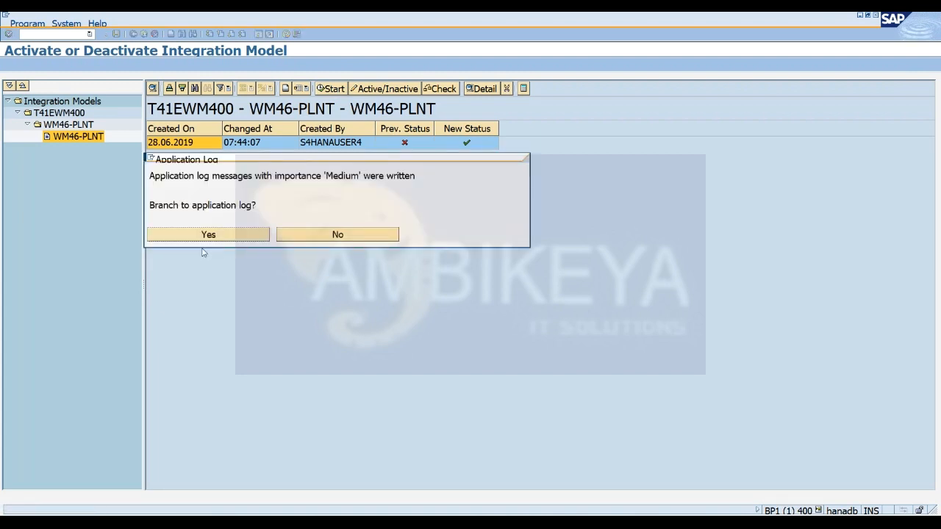
{"action": "left_click", "coordinate": [192, 236]}
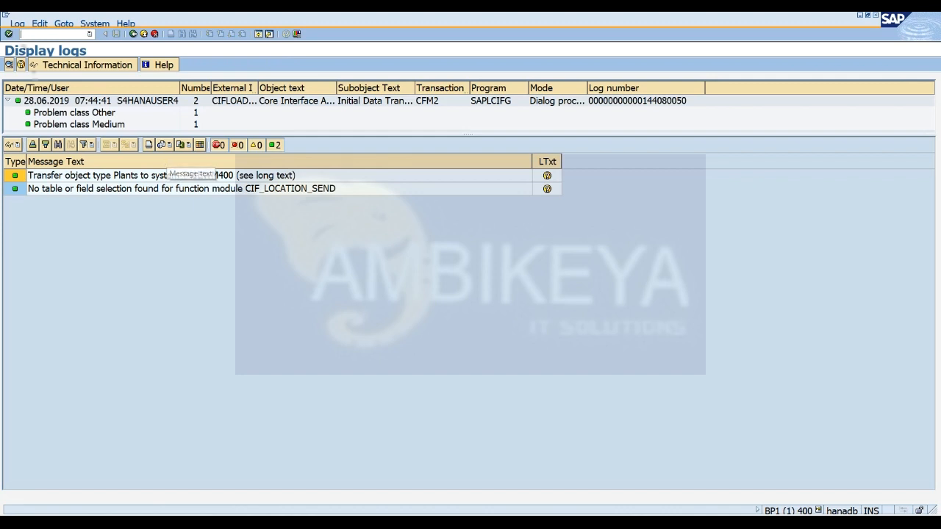
Open a new SAP session and try to run transaction /n/scwm/scumain.
{"action": "left_click", "coordinate": [258, 35]}
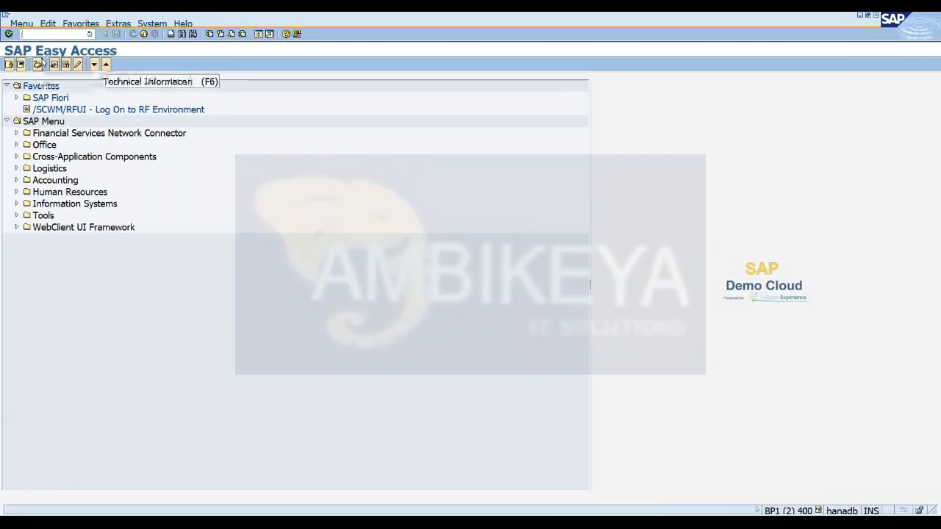
{"action": "type", "text": "/n"}
{"action": "key", "text": "BackSpace"}
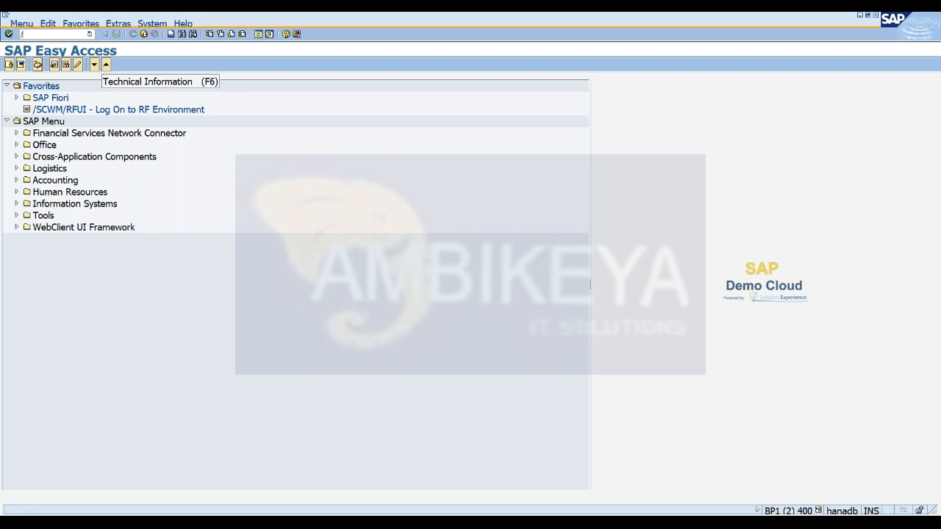
{"action": "type", "text": "n/scwm"}
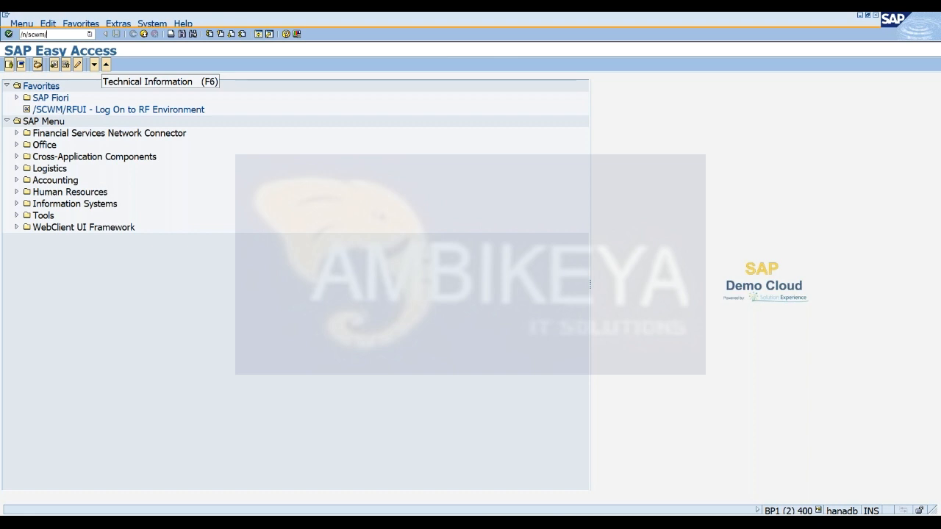
{"action": "type", "text": "/scumain"}
{"action": "key", "text": "Return"}
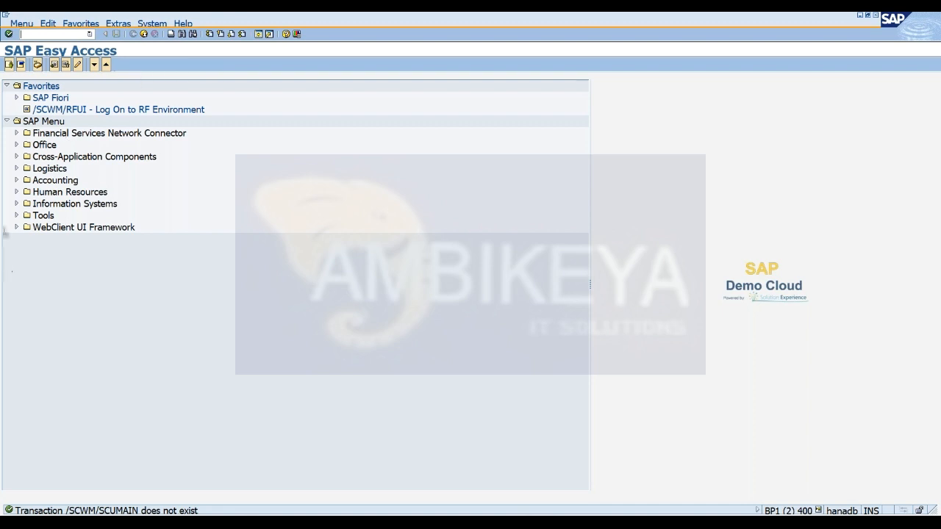
Open Maintain Supply Chain Unit (/SCMB/SCUMAIN) from the Extended Warehouse Management master data under Logistics.
{"action": "left_click", "coordinate": [16, 169]}
{"action": "left_click", "coordinate": [26, 239]}
{"action": "left_click", "coordinate": [35, 251]}
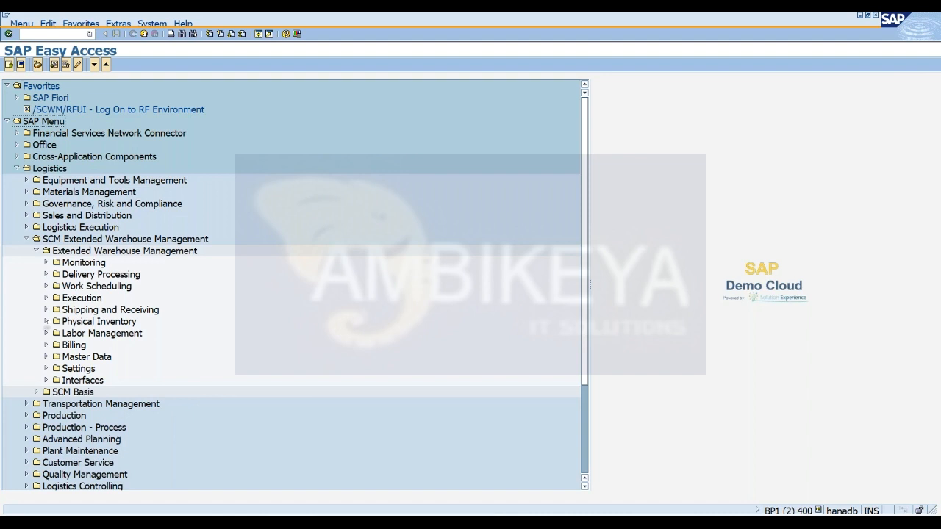
{"action": "left_click", "coordinate": [45, 357]}
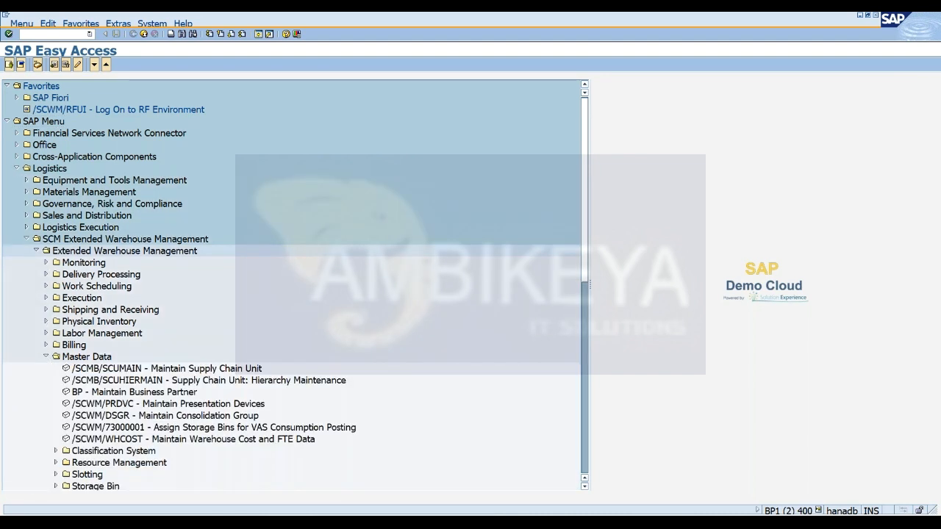
{"action": "double_click", "coordinate": [114, 369]}
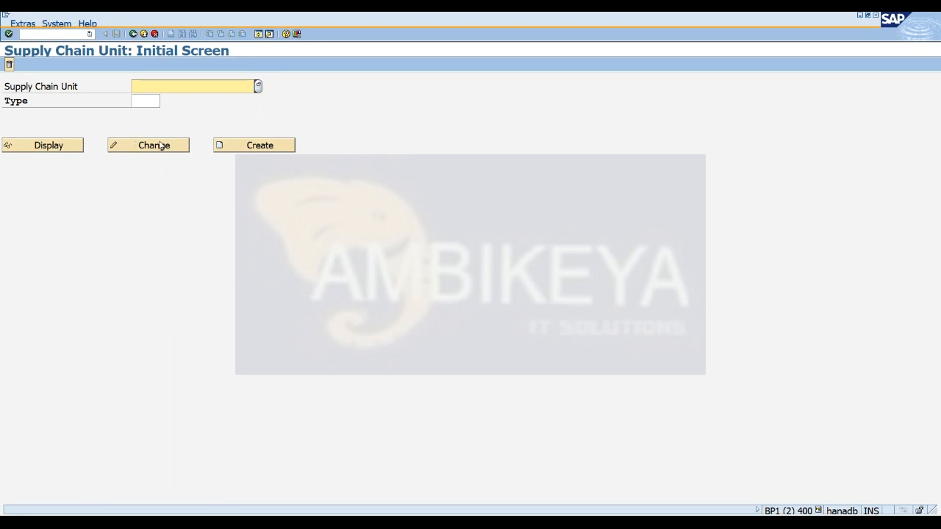
Display supply chain unit wm46 and examine its type and address details.
{"action": "type", "text": "wm46"}
{"action": "left_click", "coordinate": [152, 102]}
{"action": "left_click", "coordinate": [37, 147]}
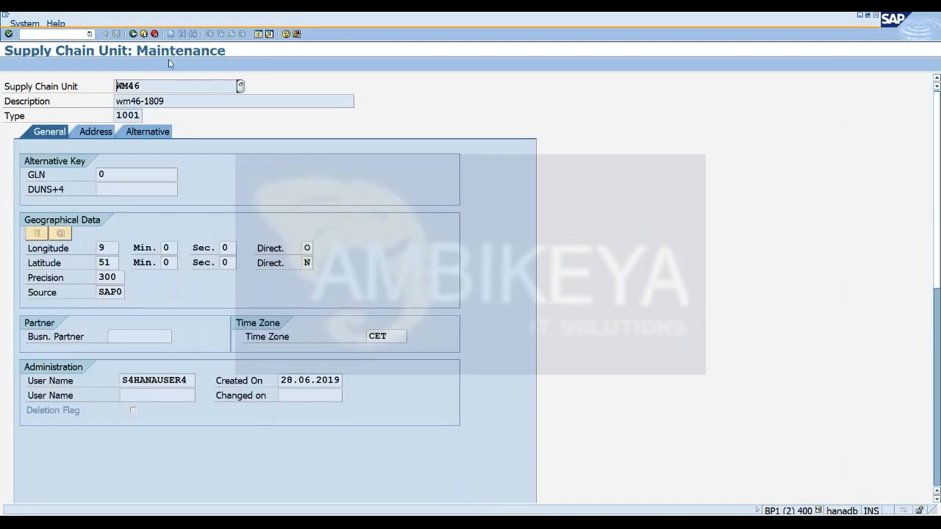
{"action": "left_click", "coordinate": [141, 115]}
{"action": "left_click", "coordinate": [94, 135]}
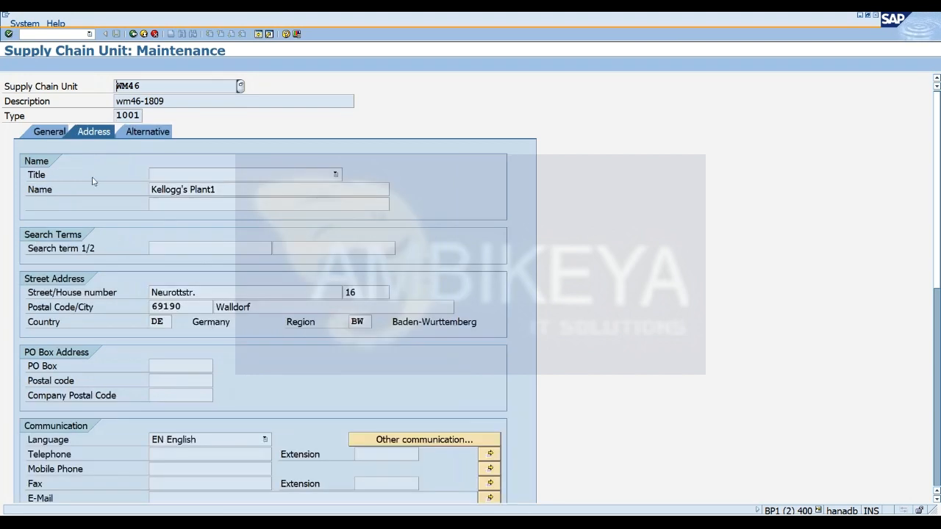
Review supply chain unit WM46's general data and the list of possible supply chain unit types, highlighting 1003 Shipping Point.
{"action": "left_click", "coordinate": [30, 133]}
{"action": "left_click", "coordinate": [127, 115]}
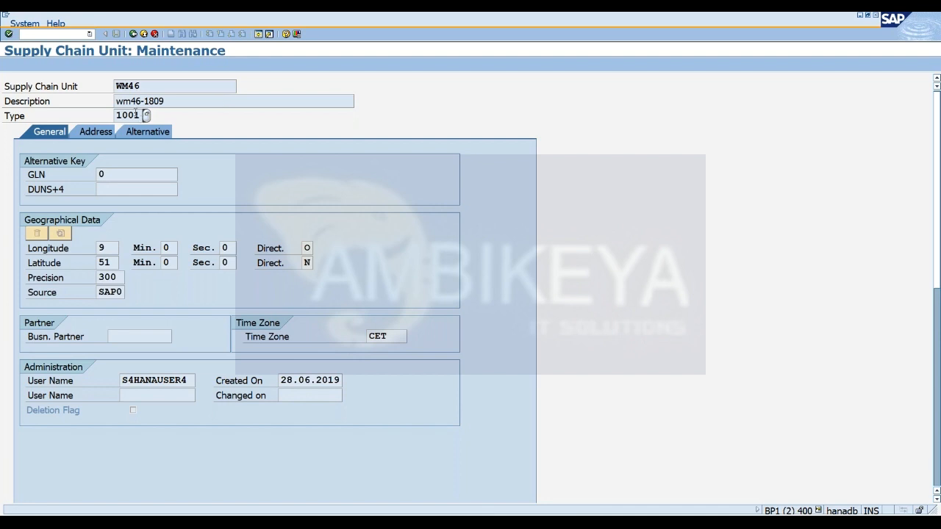
{"action": "left_click", "coordinate": [147, 115]}
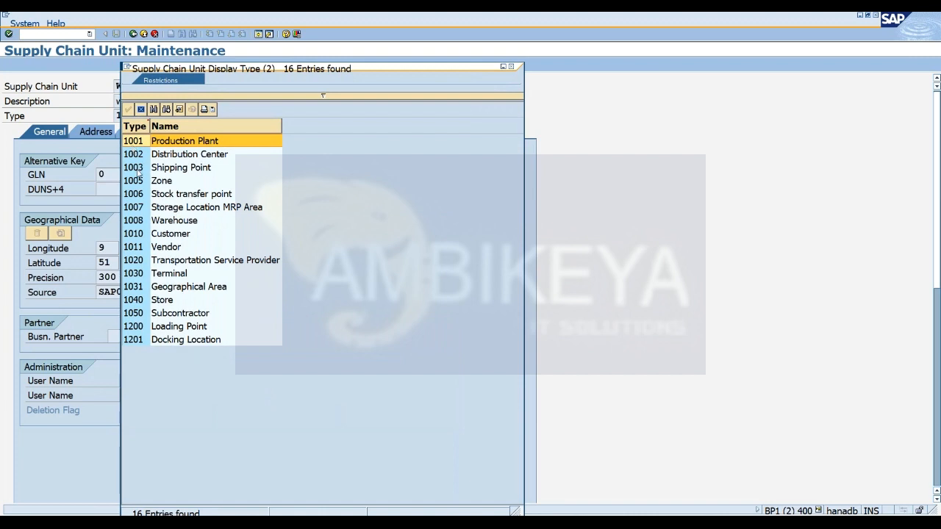
{"action": "left_click", "coordinate": [139, 172]}
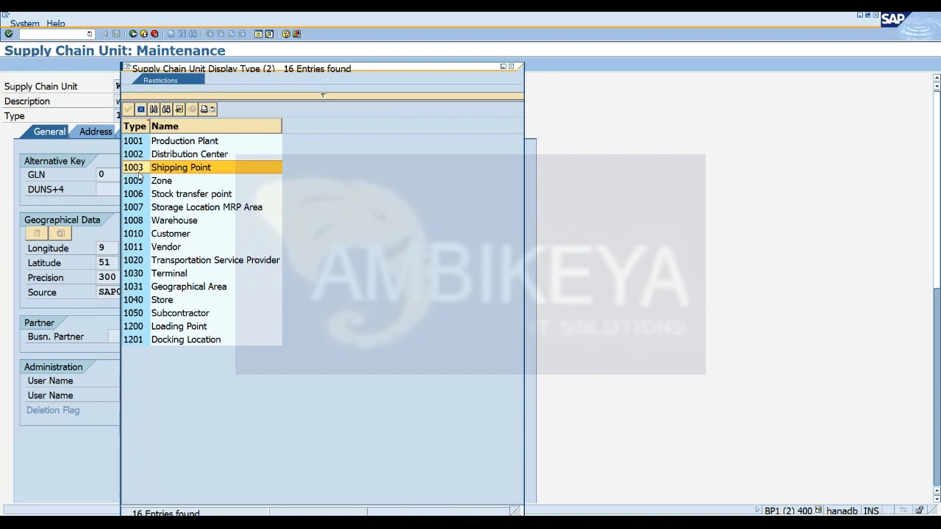
{"action": "left_click", "coordinate": [511, 66]}
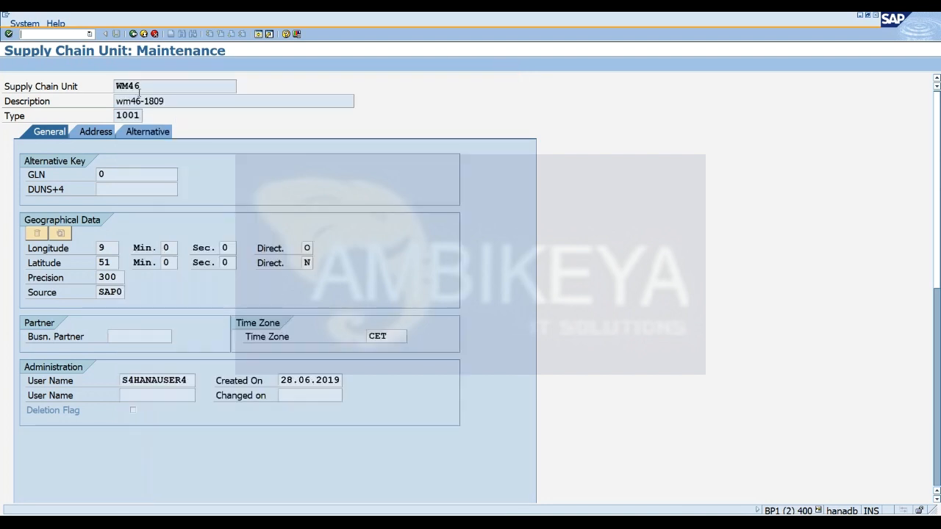
Return to the Supply Chain Unit initial screen and consult the Notepad notes on the unit types.
{"action": "left_click", "coordinate": [133, 33]}
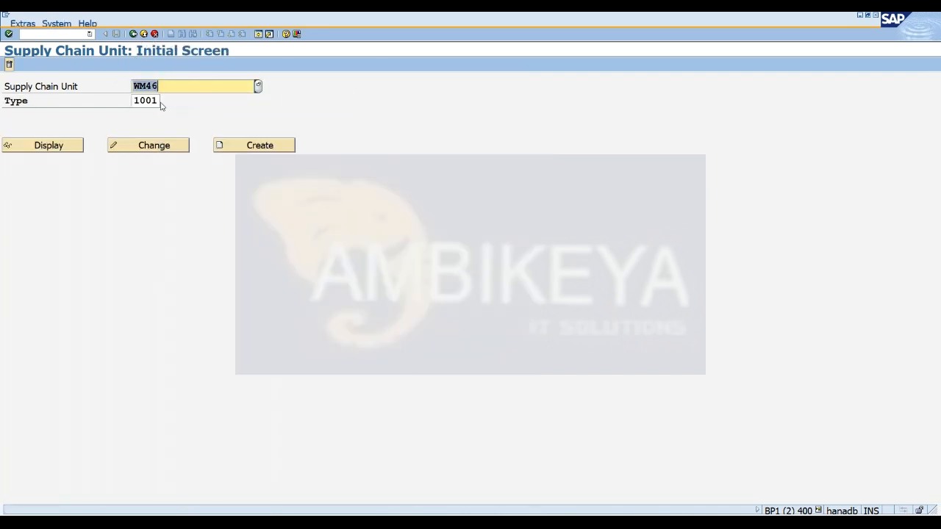
{"action": "left_click", "coordinate": [157, 101]}
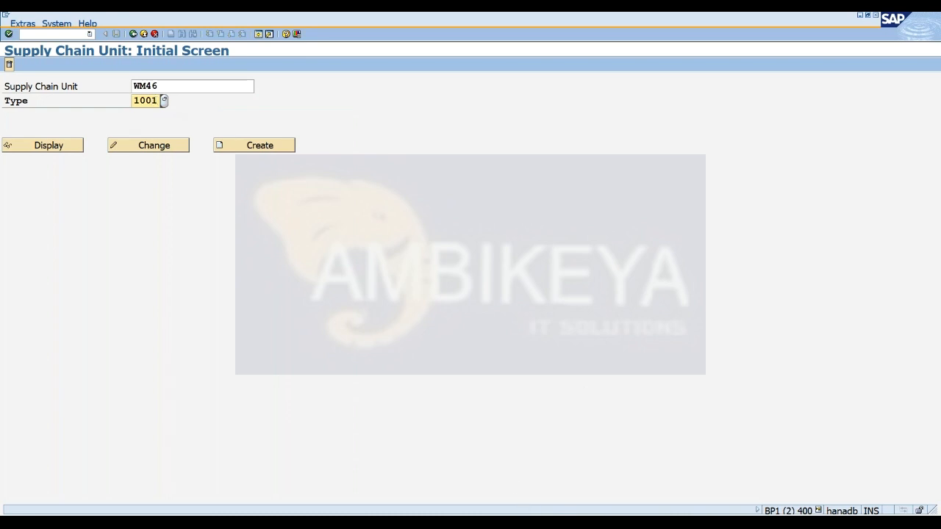
{"action": "key", "text": "alt+Tab"}
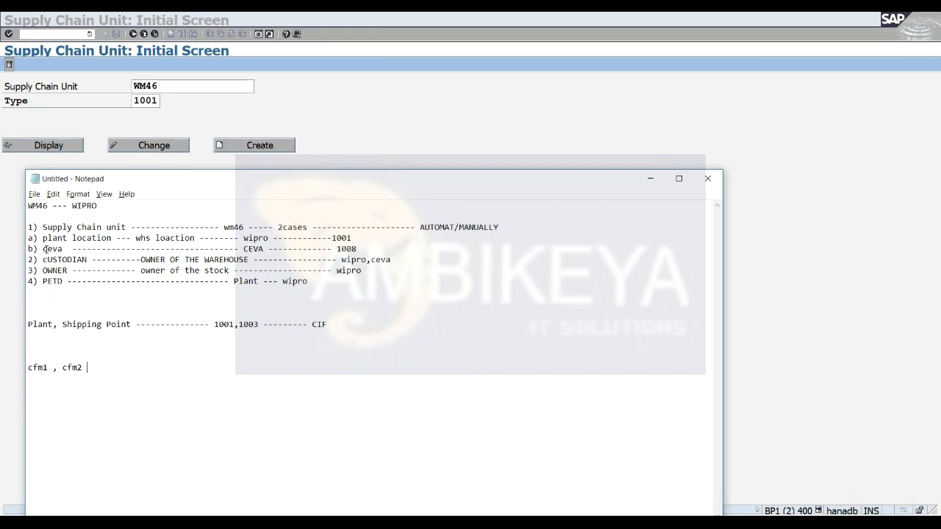
{"action": "left_click", "coordinate": [650, 178]}
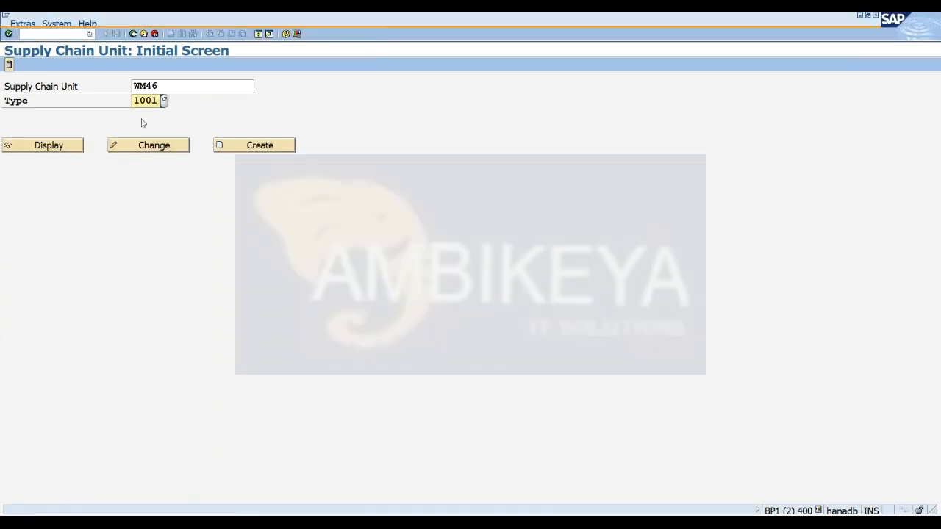
Start creating supply chain unit WM46-scu with type 1008.
{"action": "left_click", "coordinate": [170, 88]}
{"action": "type", "text": "-scu"}
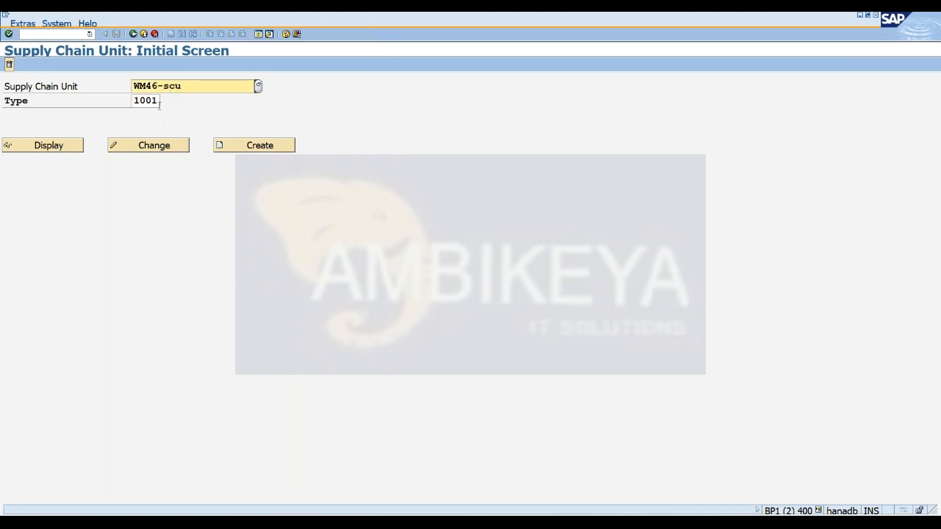
{"action": "left_click", "coordinate": [156, 101]}
{"action": "key", "text": "BackSpace"}
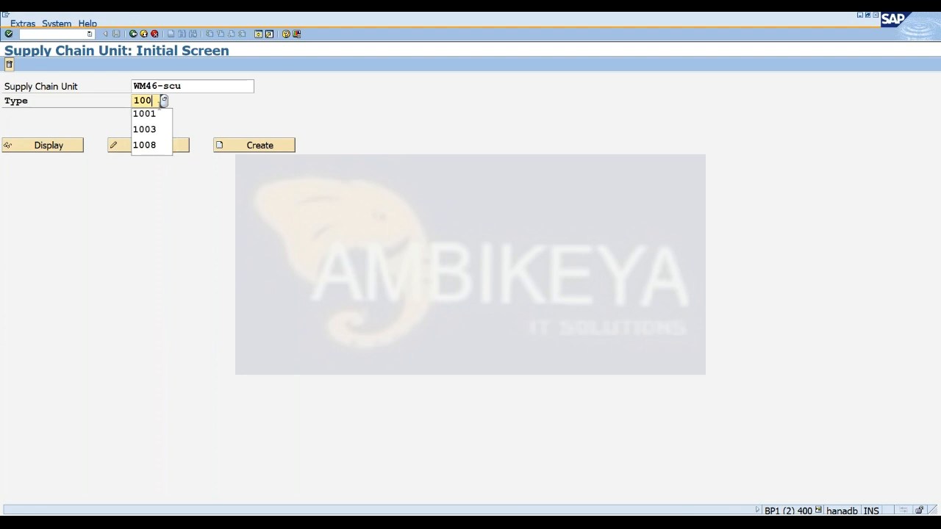
{"action": "type", "text": "8"}
{"action": "left_click", "coordinate": [231, 145]}
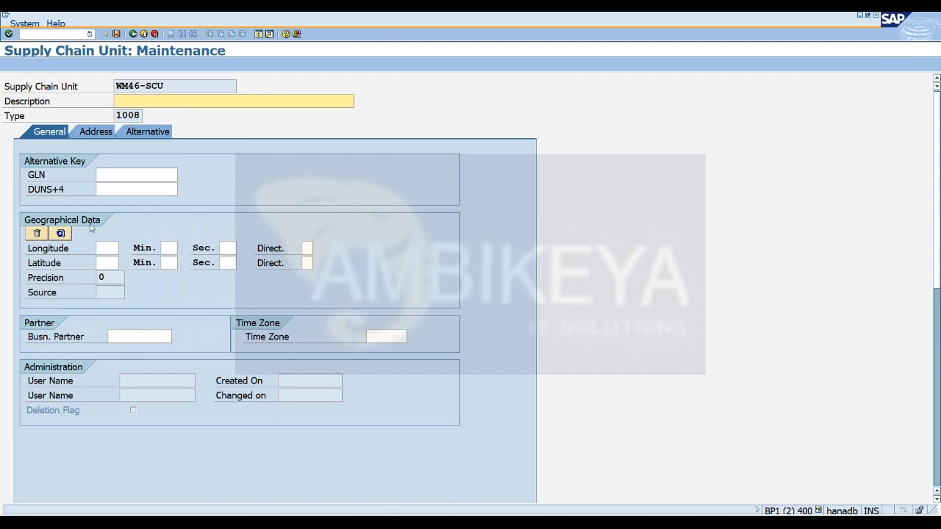
Enter jojojoj as the new unit's description and IN as its address country, and show its alternative business attributes.
{"action": "left_click", "coordinate": [96, 134]}
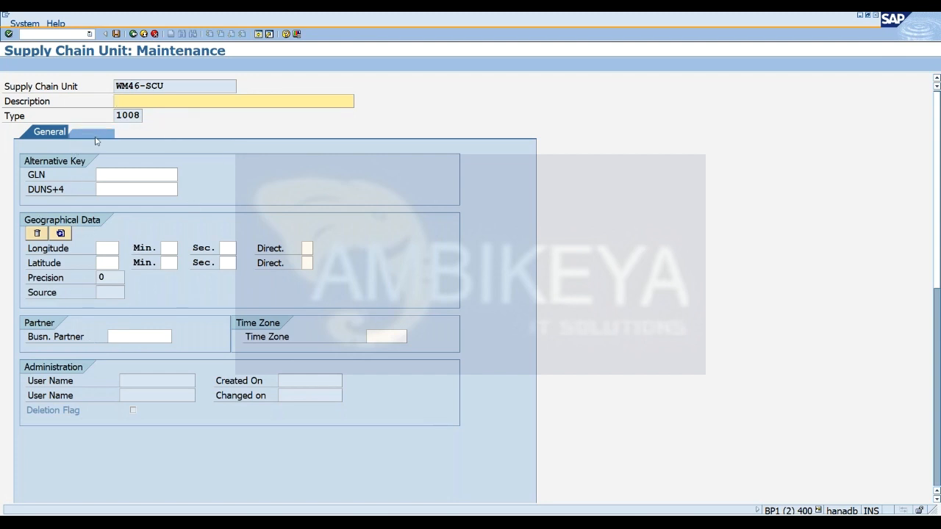
{"action": "type", "text": "jojojoj"}
{"action": "key", "text": "Return"}
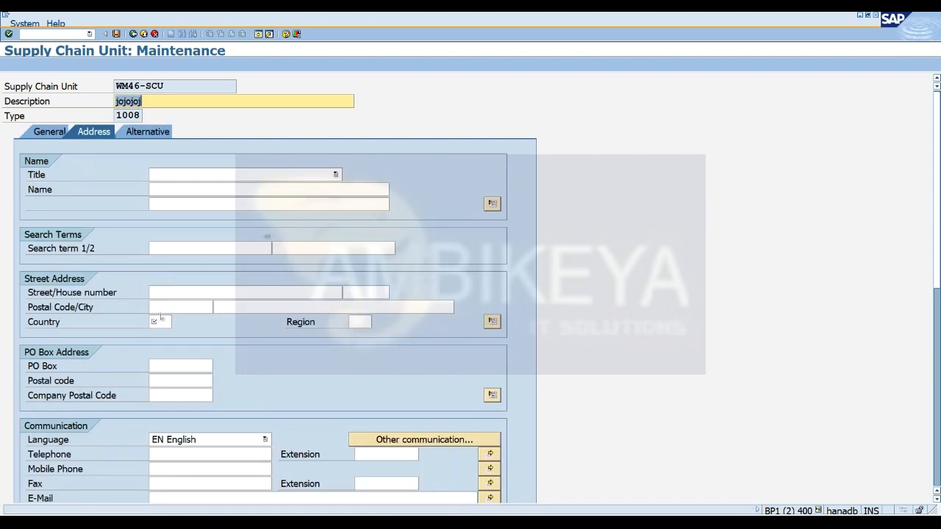
{"action": "left_click", "coordinate": [139, 133]}
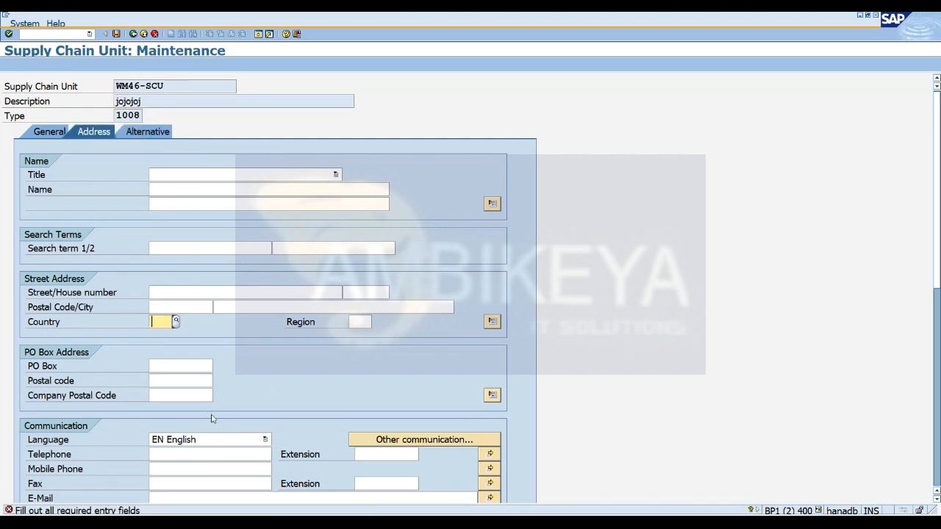
{"action": "type", "text": "IN"}
{"action": "key", "text": "Return"}
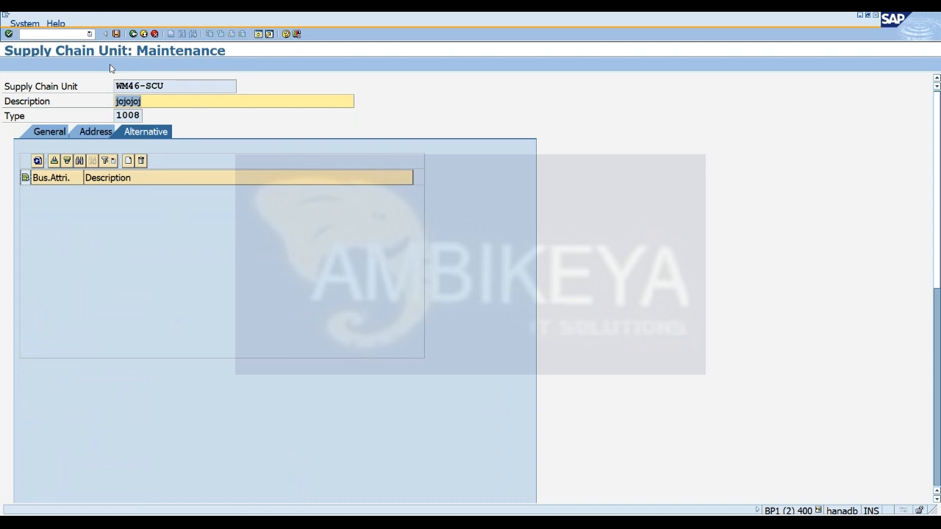
In the Notepad notes, insert blank lines below the ceva entry and add dashes after 1008 and 1001.
{"action": "left_click", "coordinate": [577, 523]}
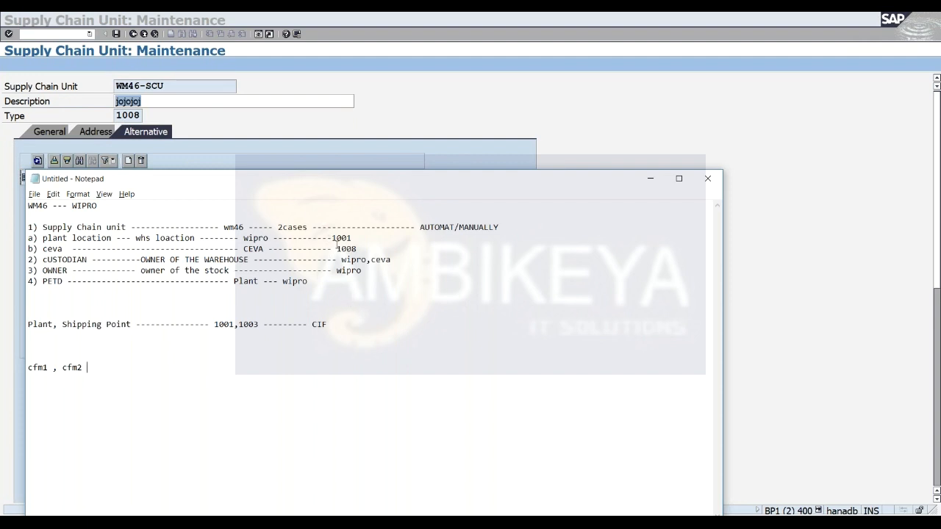
{"action": "left_click", "coordinate": [370, 248]}
{"action": "key", "text": "Return"}
{"action": "key", "text": "Return"}
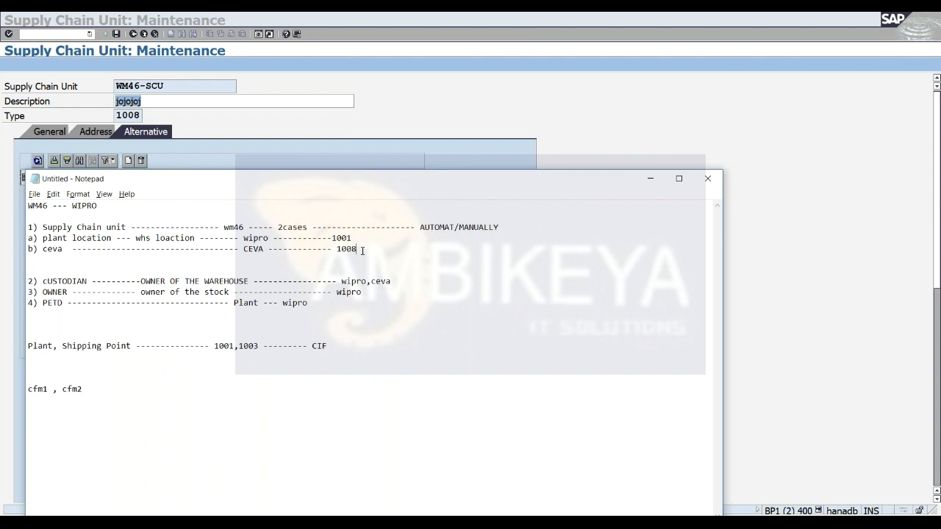
{"action": "type", "text": "------"}
{"action": "left_click", "coordinate": [354, 240]}
{"action": "type", "text": "-------"}
{"action": "left_click", "coordinate": [650, 179]}
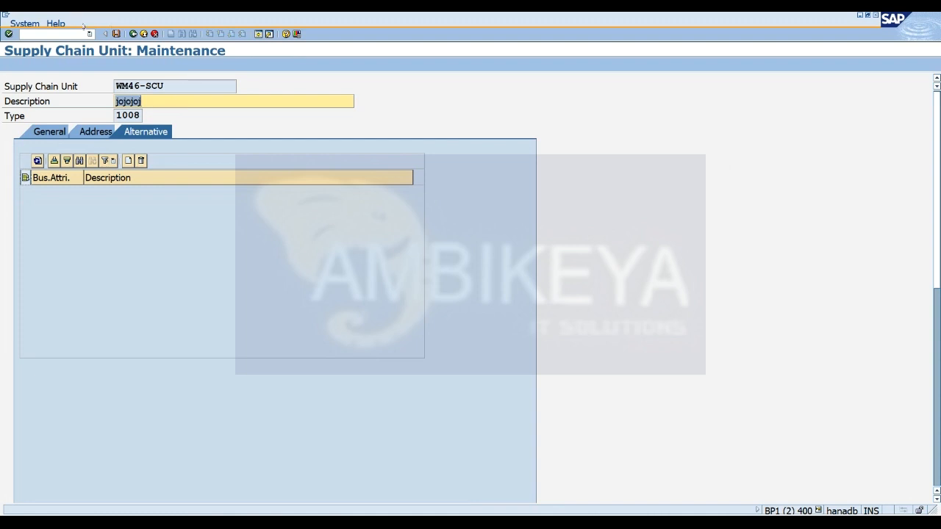
Leave the unsaved supply chain unit, run transaction /ncfm1 and look over the Create Integration Model object options.
{"action": "left_click", "coordinate": [80, 32]}
{"action": "type", "text": "/ncfm1"}
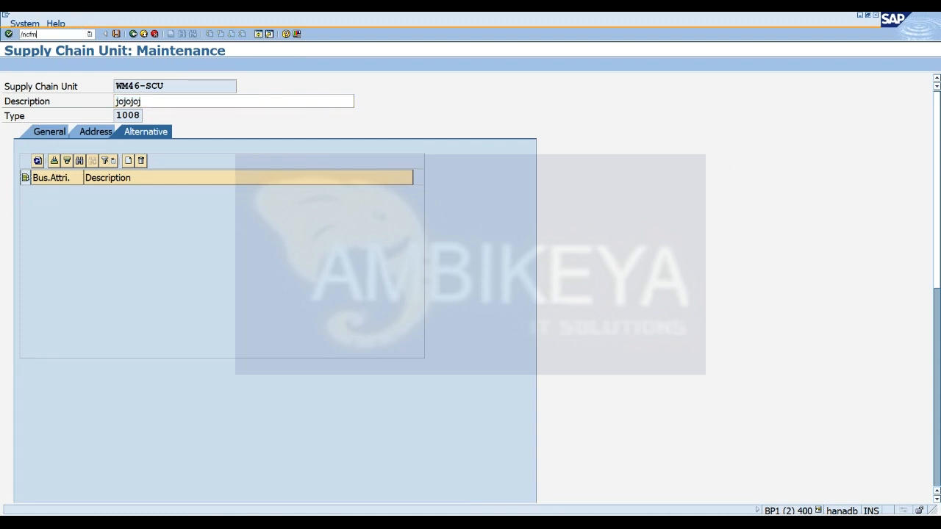
{"action": "key", "text": "Return"}
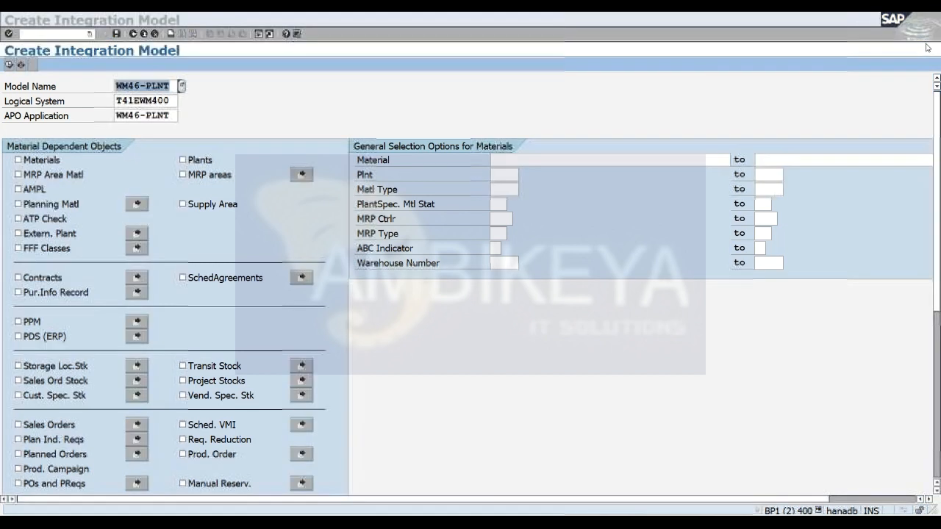
{"action": "mouse_move", "coordinate": [940, 217]}
{"action": "left_mouse_down"}
{"action": "mouse_move", "coordinate": [939, 354]}
{"action": "mouse_move", "coordinate": [938, 231]}
{"action": "left_mouse_up"}
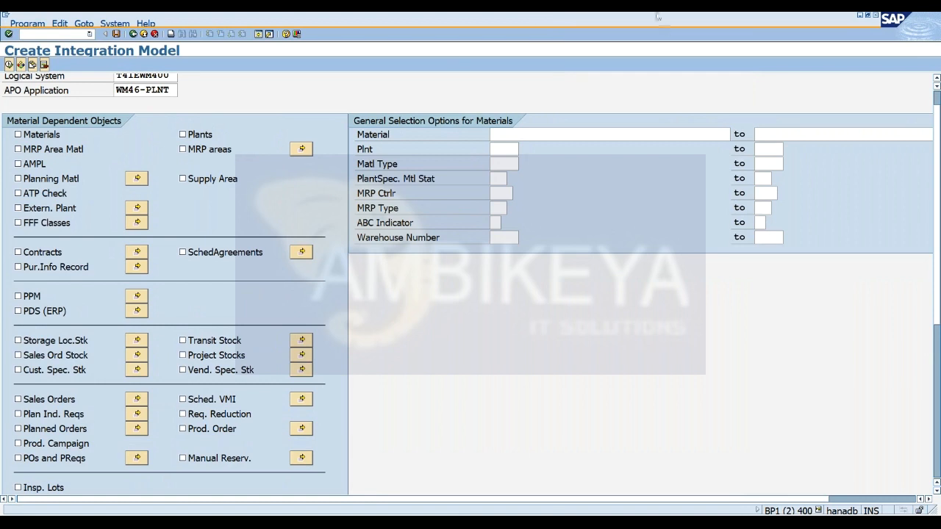
Switch to the Display logs session, leave the transfer log and acknowledge the message on the model activation.
{"action": "key", "text": "alt+Tab"}
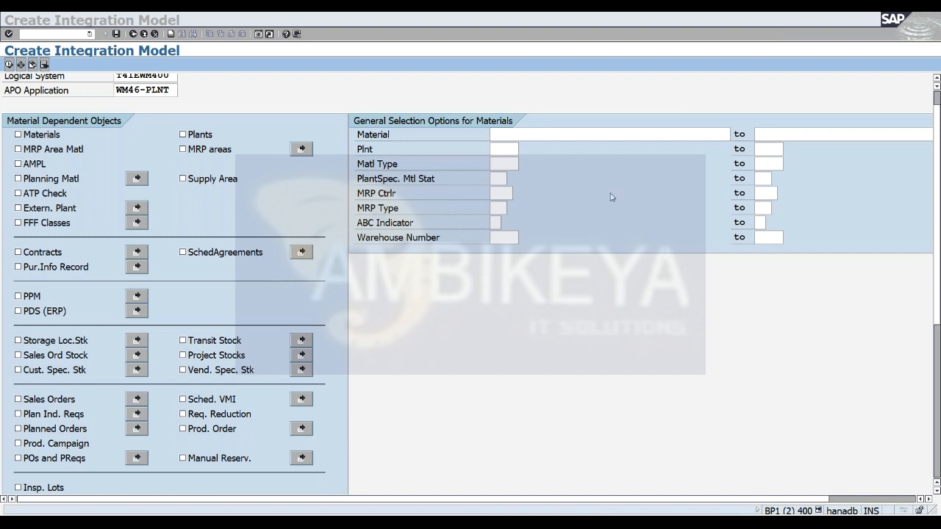
{"action": "left_click", "coordinate": [497, 282]}
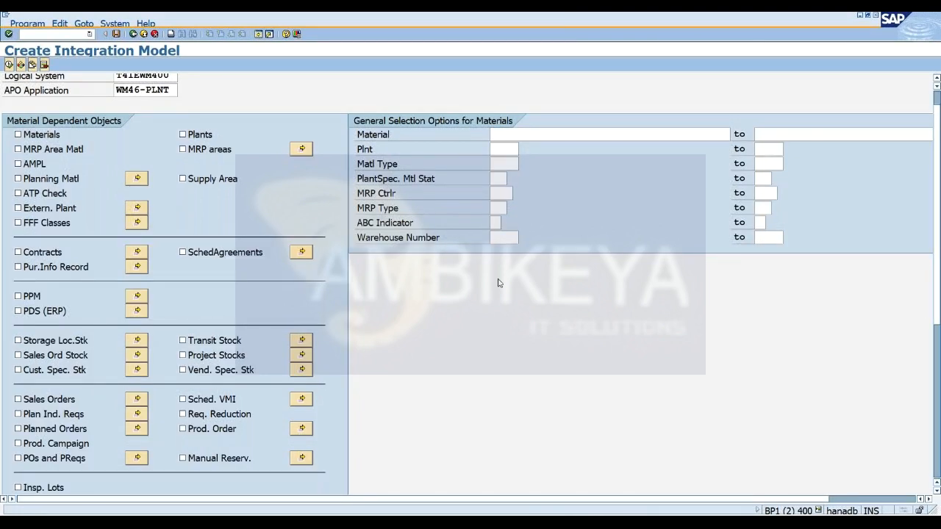
{"action": "key", "text": "alt+Tab"}
{"action": "left_click", "coordinate": [242, 16]}
{"action": "left_click", "coordinate": [650, 523]}
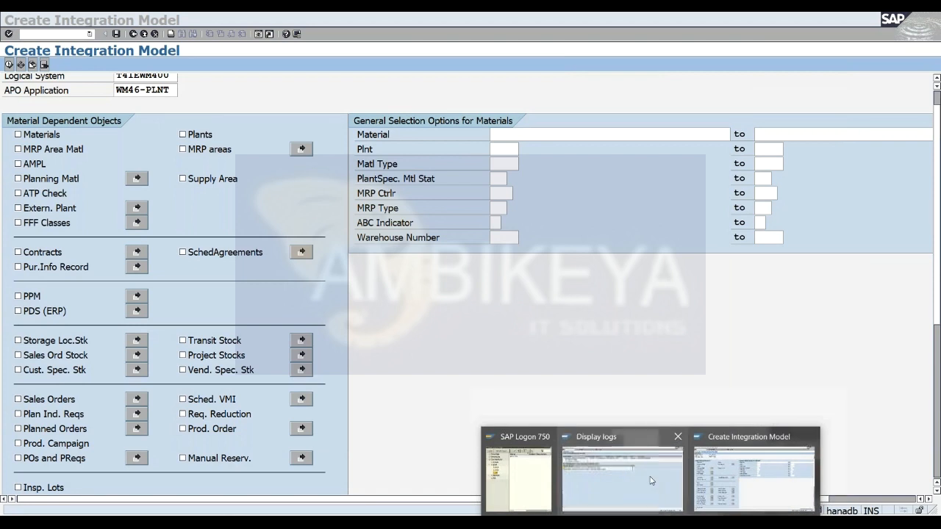
{"action": "left_click", "coordinate": [650, 480]}
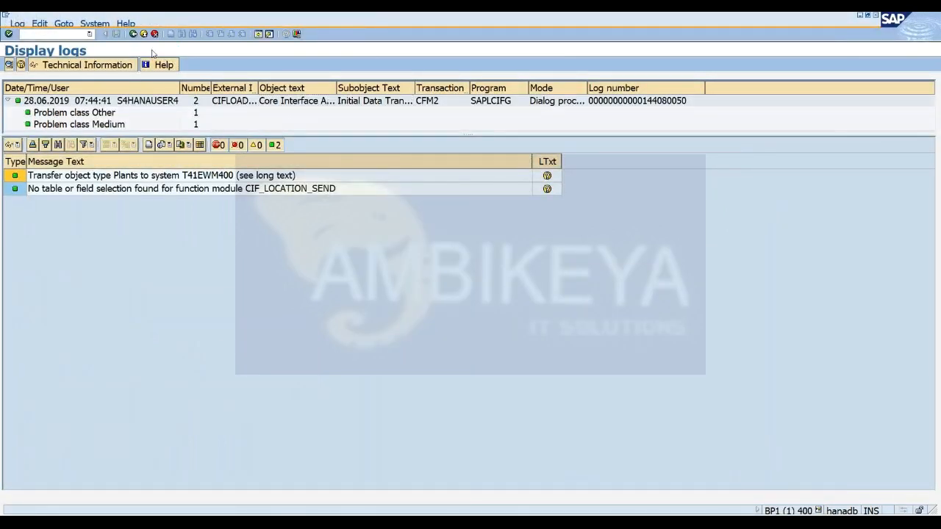
{"action": "left_click", "coordinate": [133, 34]}
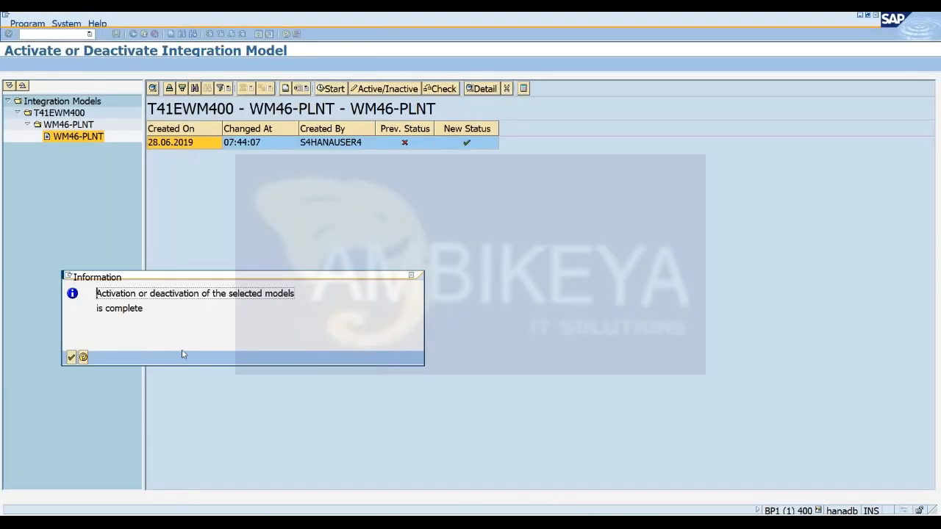
{"action": "left_click", "coordinate": [71, 357]}
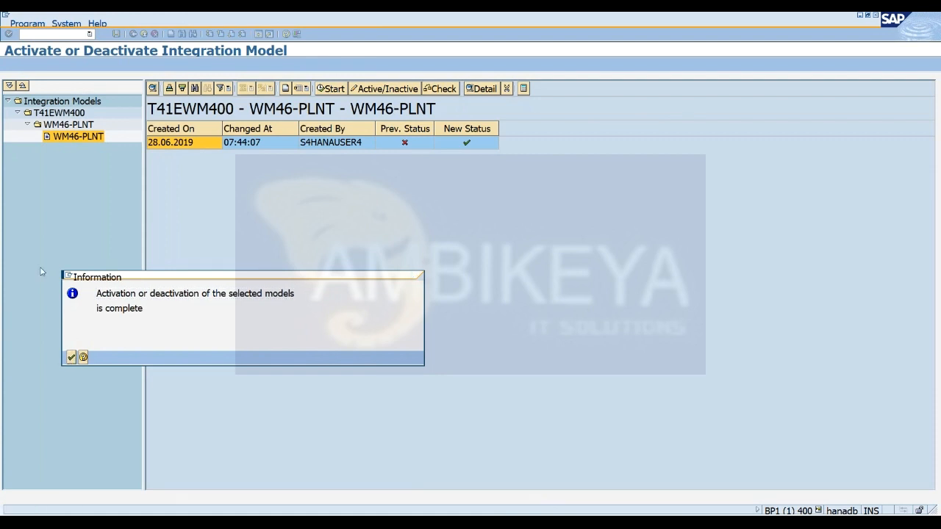
Run transaction /n/scmb/scumain, try to display supply chain unit WM46-SCU without a type, and cancel out.
{"action": "left_click", "coordinate": [73, 34]}
{"action": "left_click", "coordinate": [59, 55]}
{"action": "key", "text": "BackSpace"}
{"action": "type", "text": "/n/scmb"}
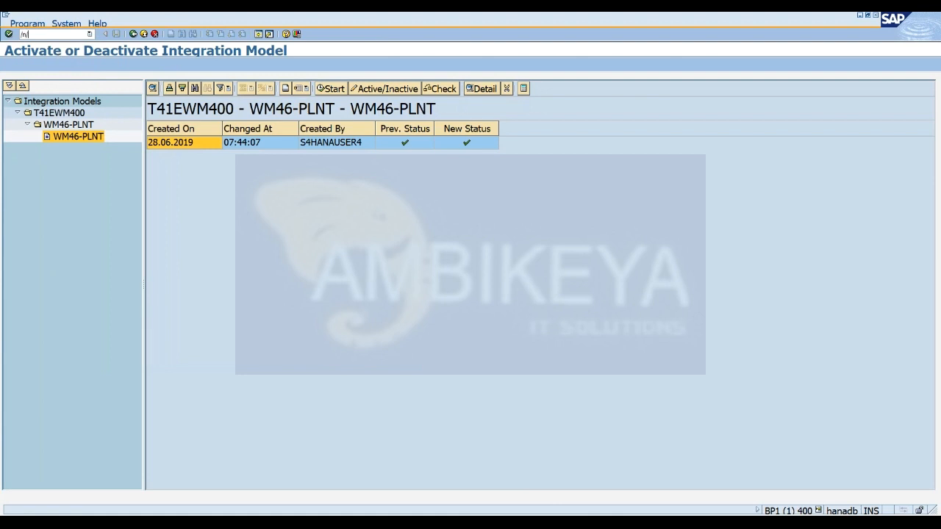
{"action": "type", "text": "/scumain"}
{"action": "key", "text": "Return"}
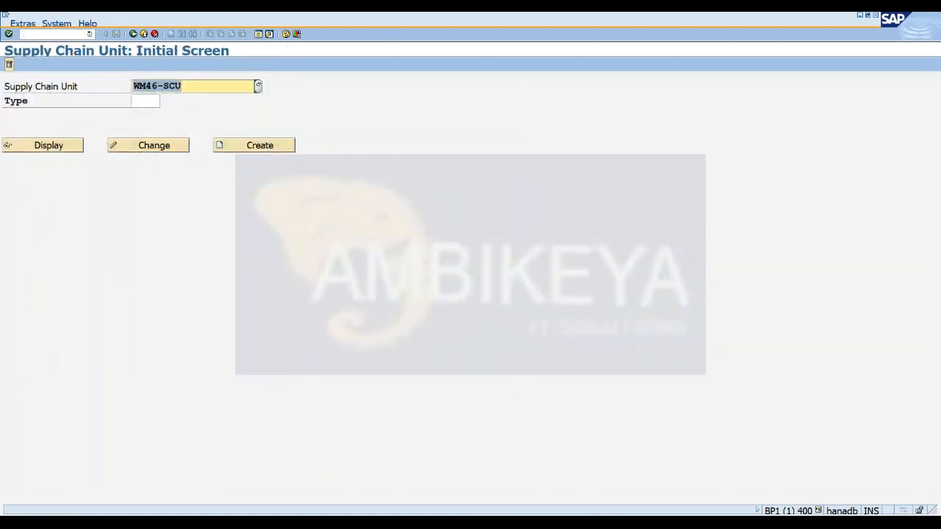
{"action": "left_click", "coordinate": [61, 151]}
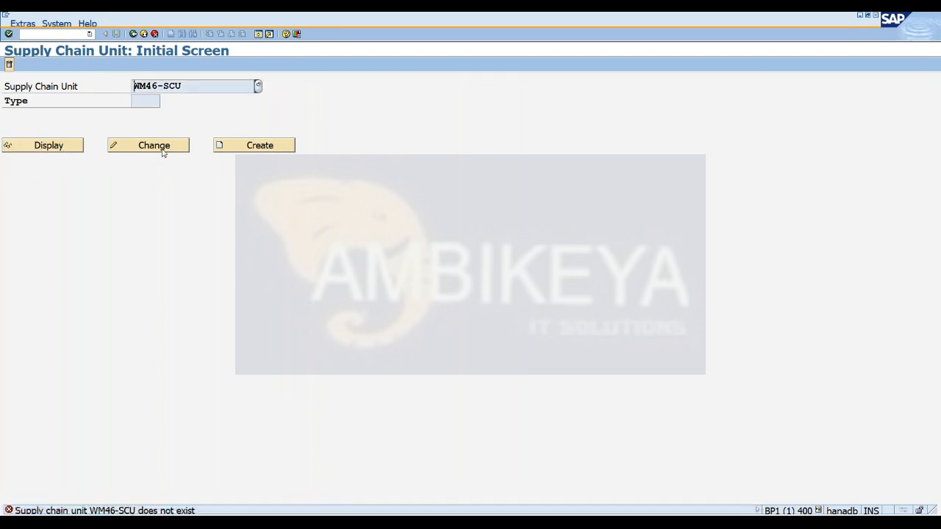
{"action": "left_click", "coordinate": [154, 34]}
Run transaction /n/scmb/scumain from SAP Easy Access.
{"action": "type", "text": "/n"}
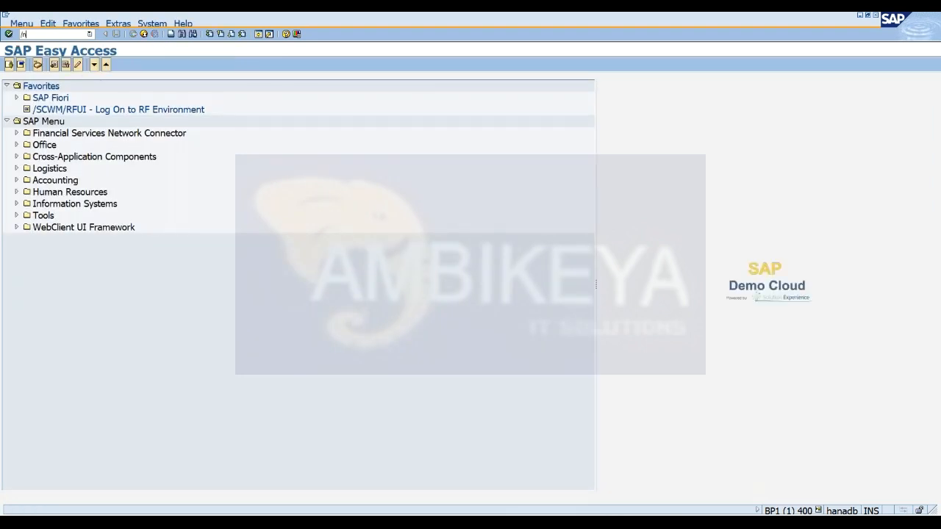
{"action": "type", "text": "/scmb/scumain"}
{"action": "key", "text": "Return"}
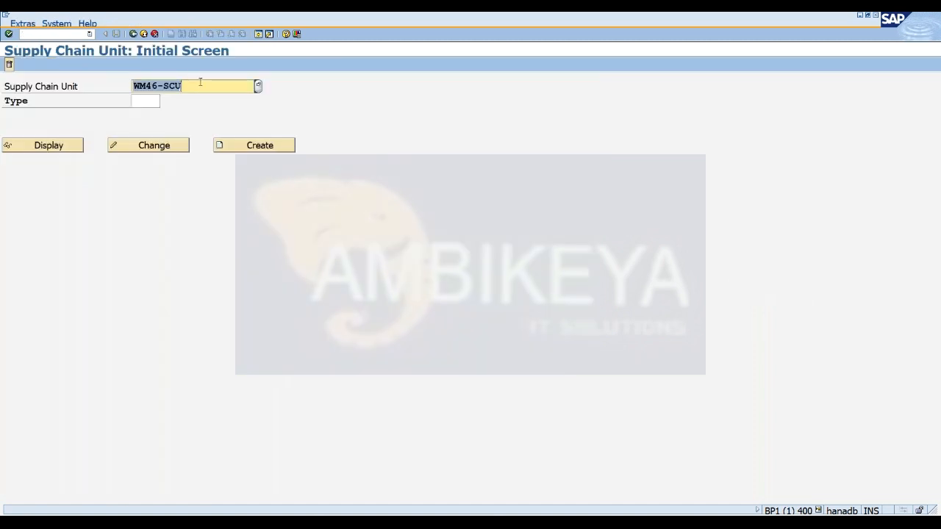
Display supply chain unit WM46 and examine its general data and address.
{"action": "type", "text": "WM46"}
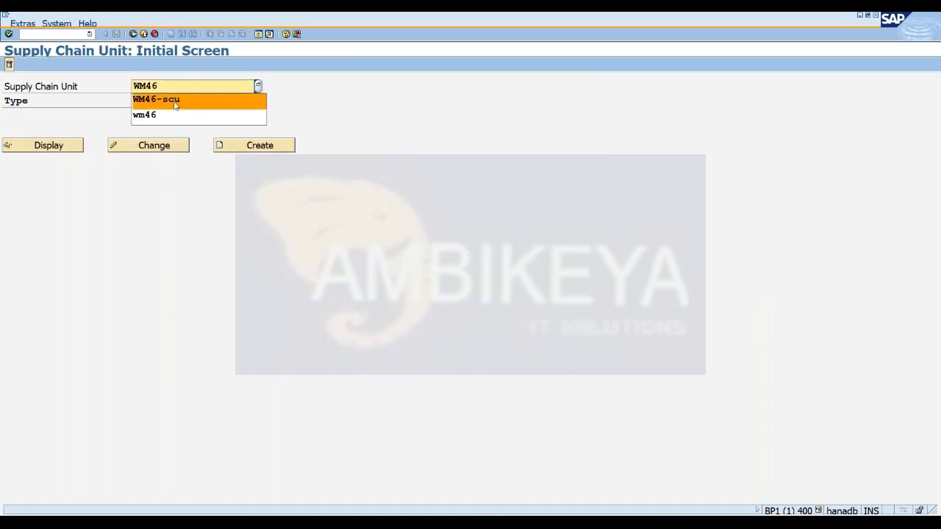
{"action": "left_click", "coordinate": [48, 145]}
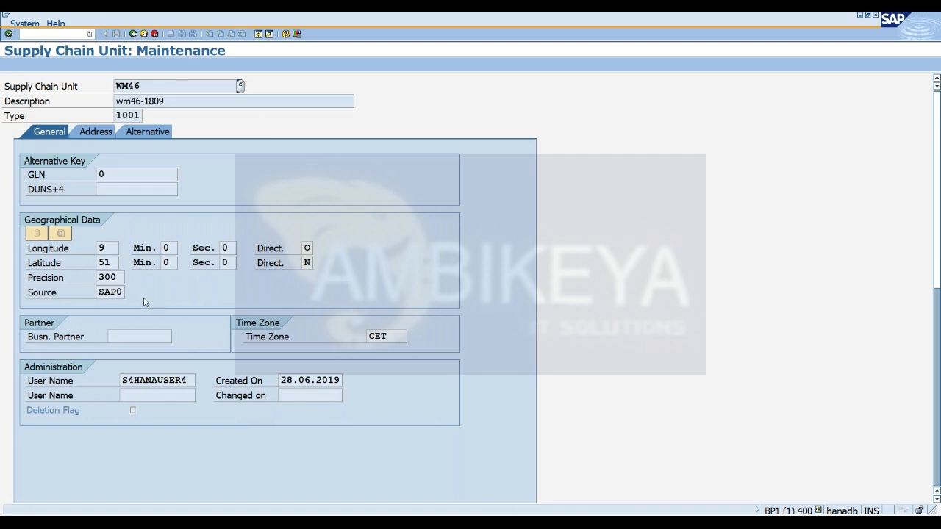
{"action": "left_click", "coordinate": [92, 135]}
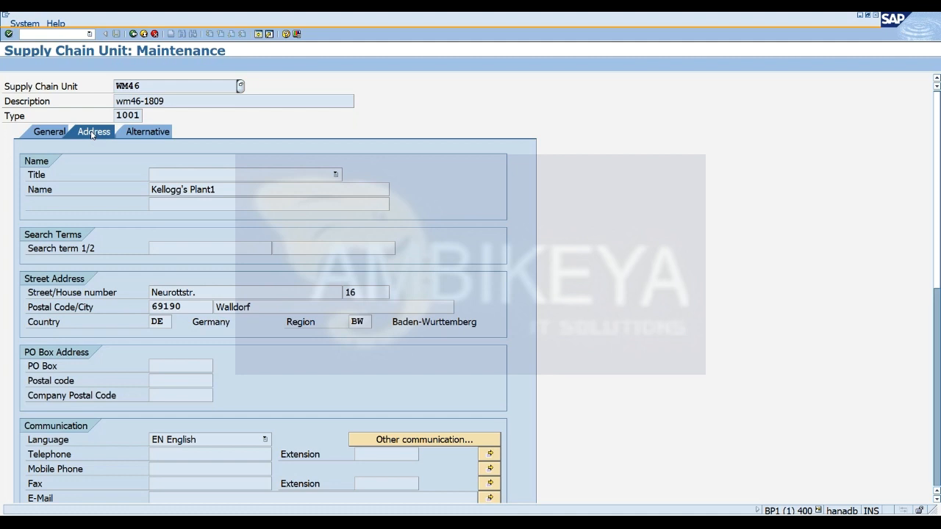
Examine the alternative business attributes of supply chain unit WM46 and leave the display.
{"action": "left_click", "coordinate": [141, 136]}
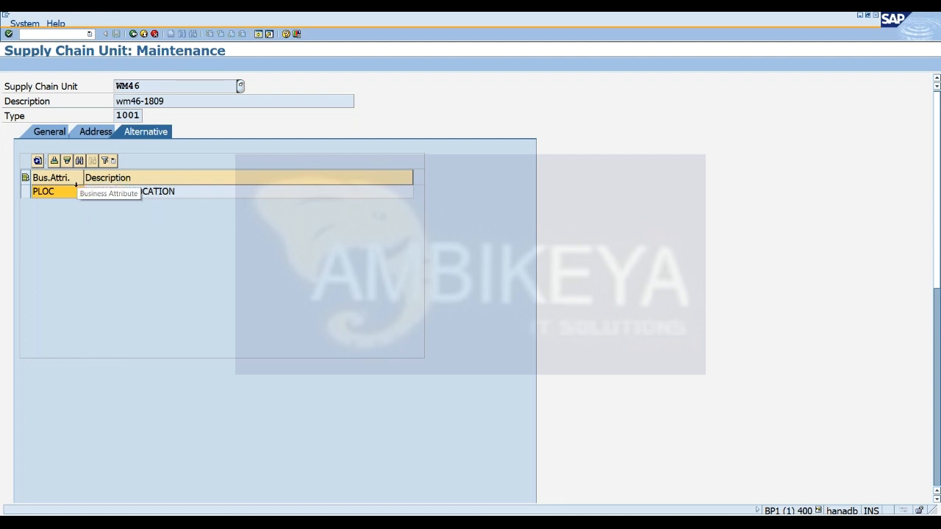
{"action": "left_click", "coordinate": [154, 34]}
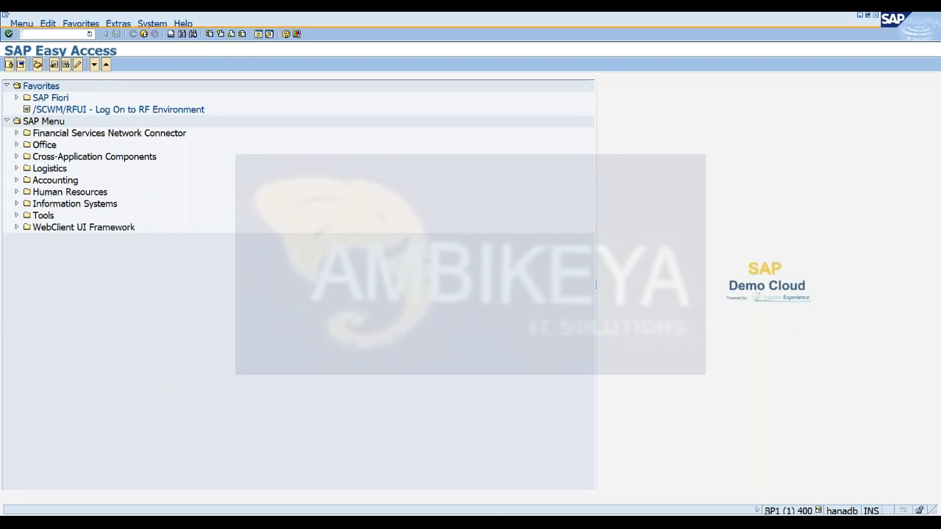
Switch to the Notepad notes and back to SAP Easy Access, and run transaction bp.
{"action": "key", "text": "alt+Tab"}
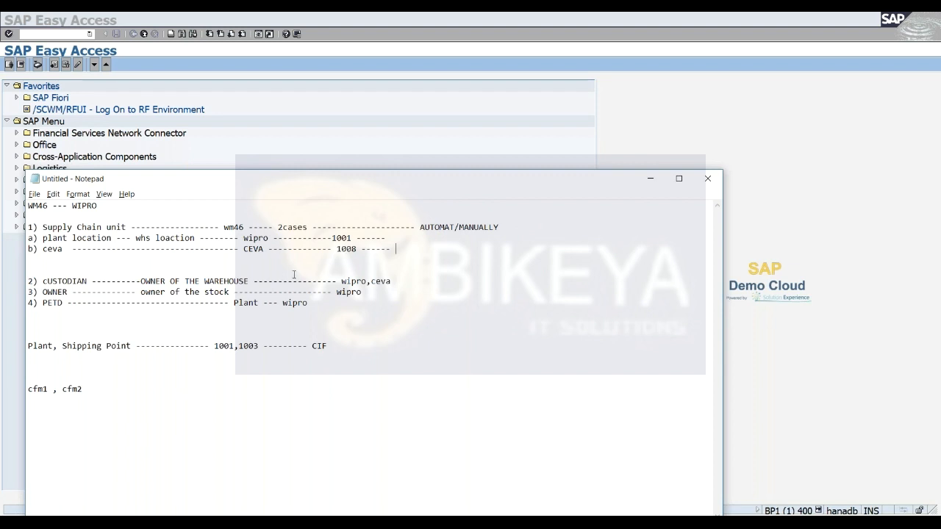
{"action": "left_click", "coordinate": [651, 178]}
{"action": "type", "text": "bp"}
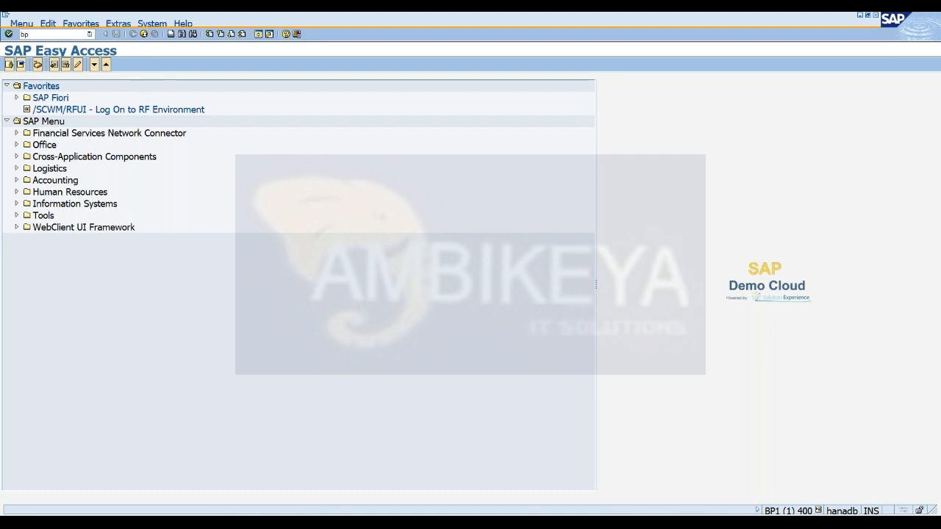
{"action": "key", "text": "Return"}
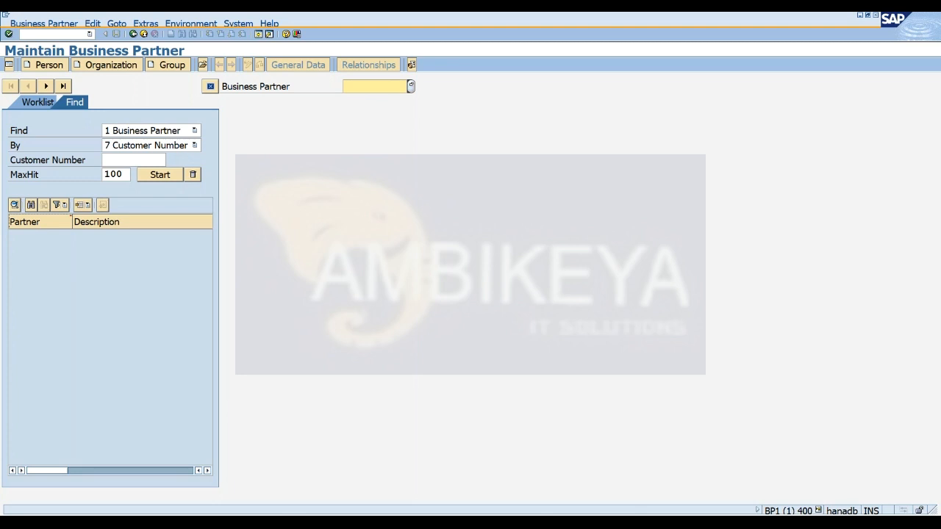
Start creating an organization business partner with grouping BP02 Internal Numbering for standard use.
{"action": "left_click", "coordinate": [96, 68]}
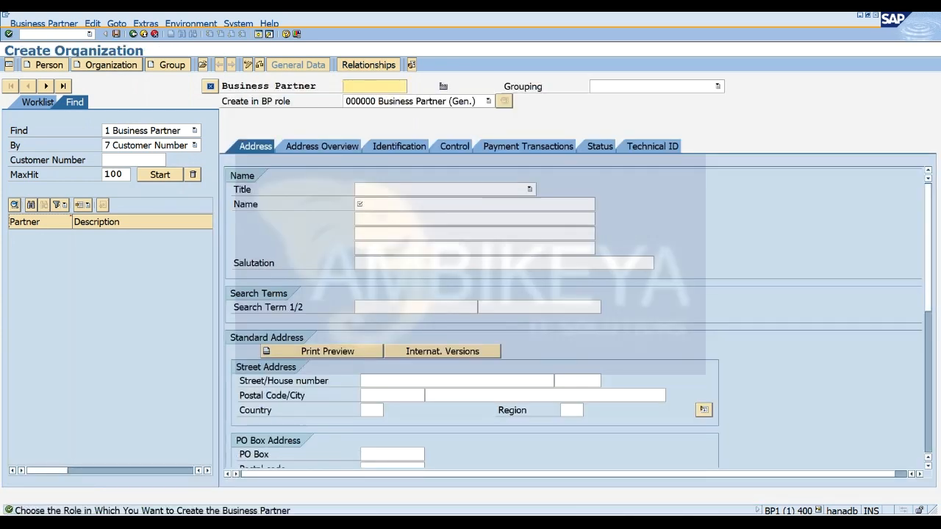
{"action": "left_click", "coordinate": [696, 88]}
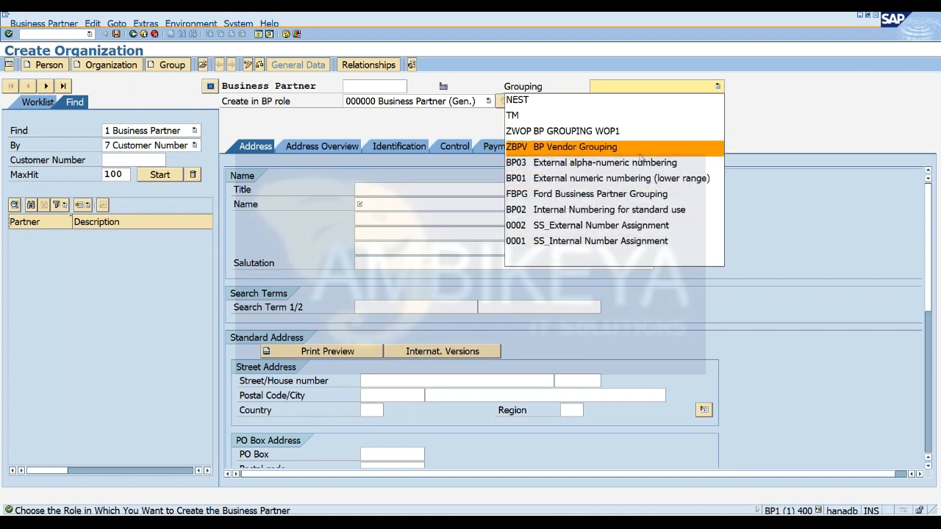
{"action": "left_click", "coordinate": [640, 87]}
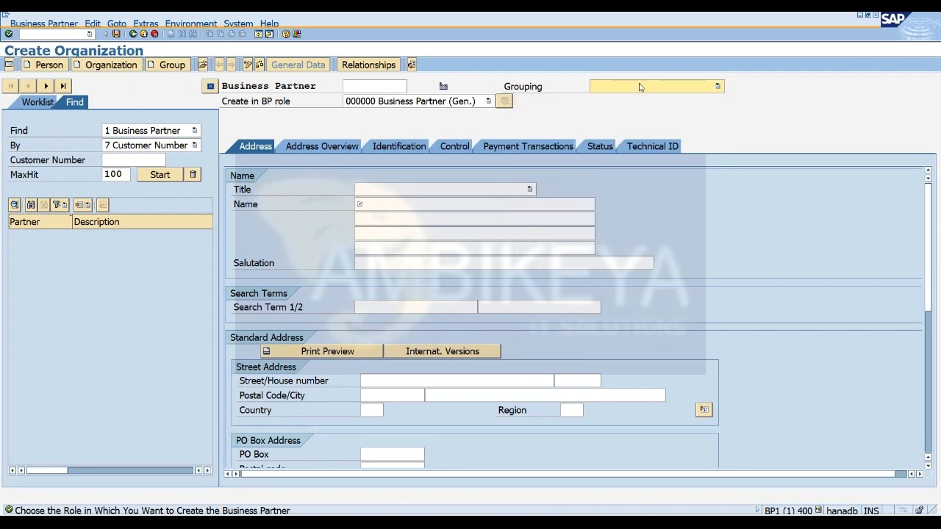
{"action": "left_click", "coordinate": [640, 87]}
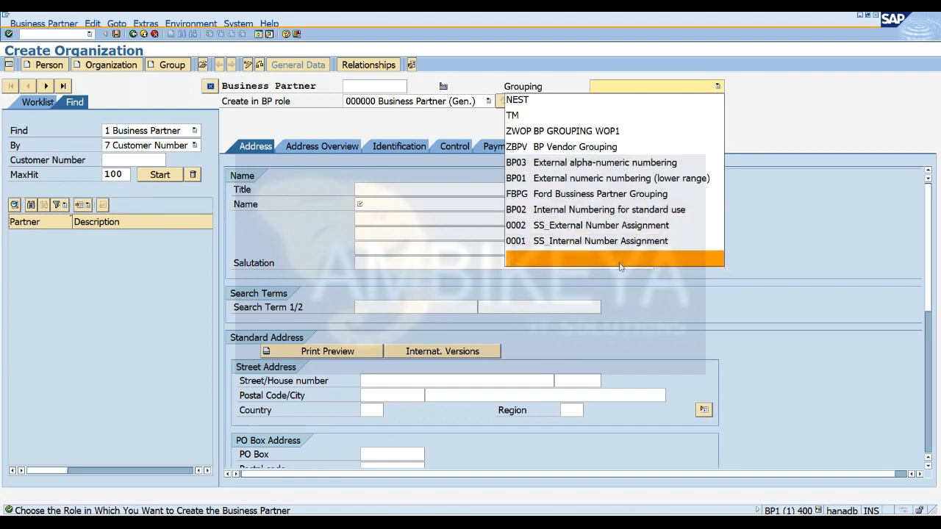
{"action": "left_click", "coordinate": [621, 211]}
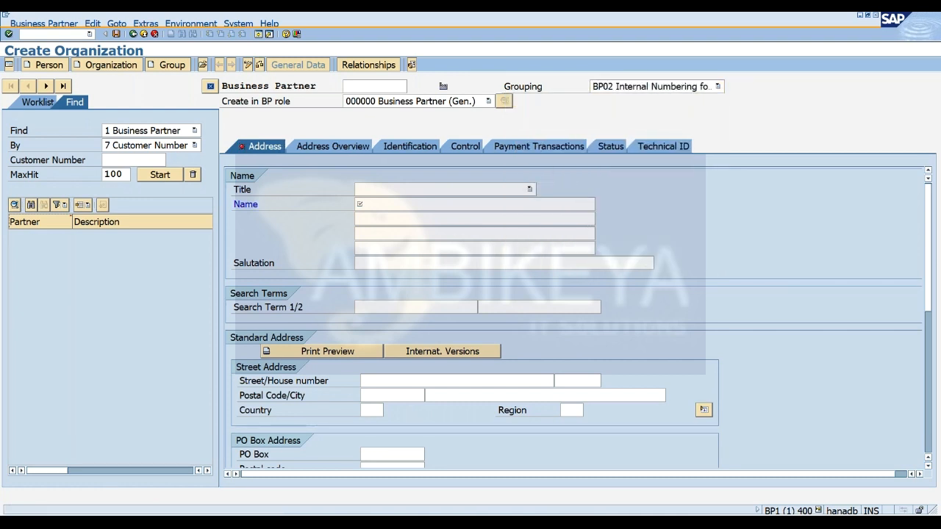
Set the organization's title to 0003 Company and its name to WM46- PLANT VENDOR.
{"action": "left_click", "coordinate": [529, 189]}
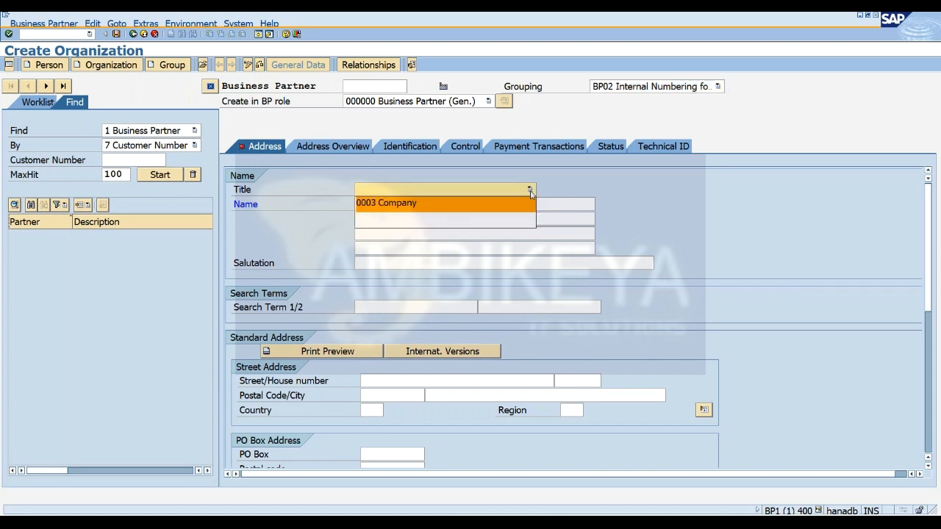
{"action": "left_click", "coordinate": [496, 204]}
{"action": "type", "text": "WM46- "}
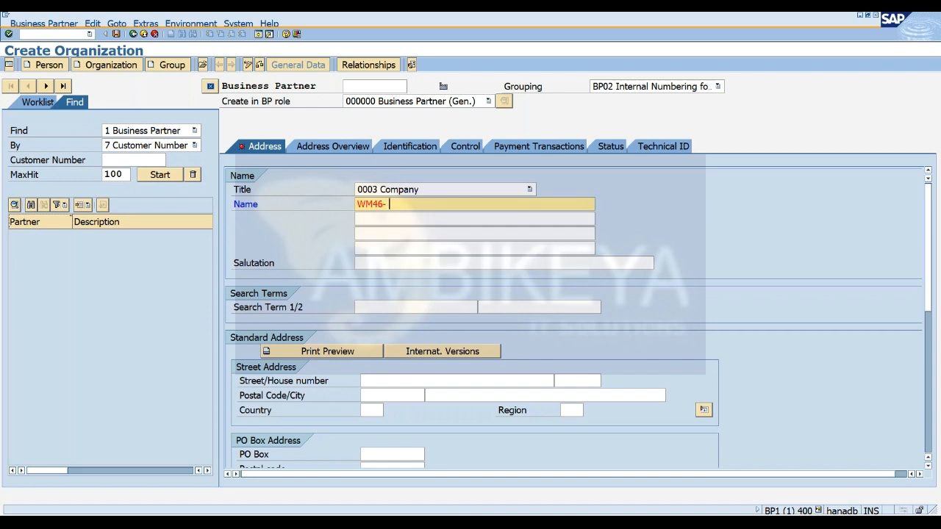
{"action": "type", "text": "PLANT VENDOR"}
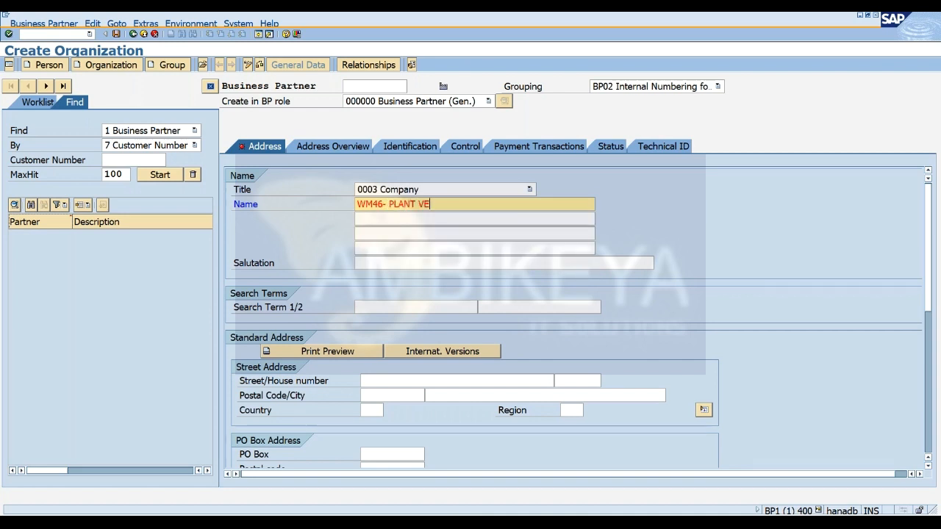
{"action": "key", "text": "Return"}
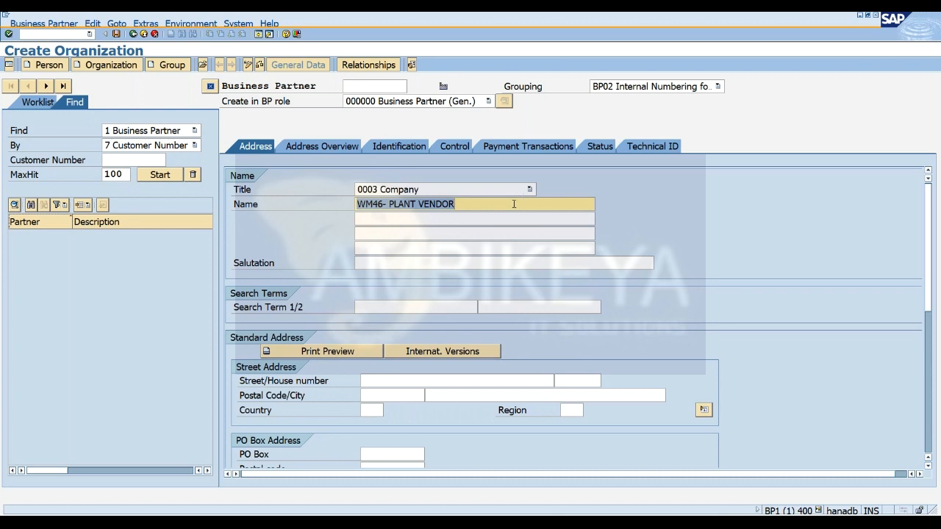
Change the business partner role to FLVN00 FI Supplier (Accounting) and save the partner for the role change.
{"action": "left_click", "coordinate": [488, 102]}
{"action": "key", "text": "Down"}
{"action": "key", "text": "Down"}
{"action": "key", "text": "Down"}
{"action": "key", "text": "Down"}
{"action": "key", "text": "Down"}
{"action": "key", "text": "Down"}
{"action": "key", "text": "Down"}
{"action": "key", "text": "Down"}
{"action": "key", "text": "Down"}
{"action": "key", "text": "Down"}
{"action": "key", "text": "Down"}
{"action": "key", "text": "Down"}
{"action": "key", "text": "Down"}
{"action": "key", "text": "Down"}
{"action": "key", "text": "Down"}
{"action": "key", "text": "Down"}
{"action": "key", "text": "Down"}
{"action": "key", "text": "Down"}
{"action": "key", "text": "Down"}
{"action": "key", "text": "Down"}
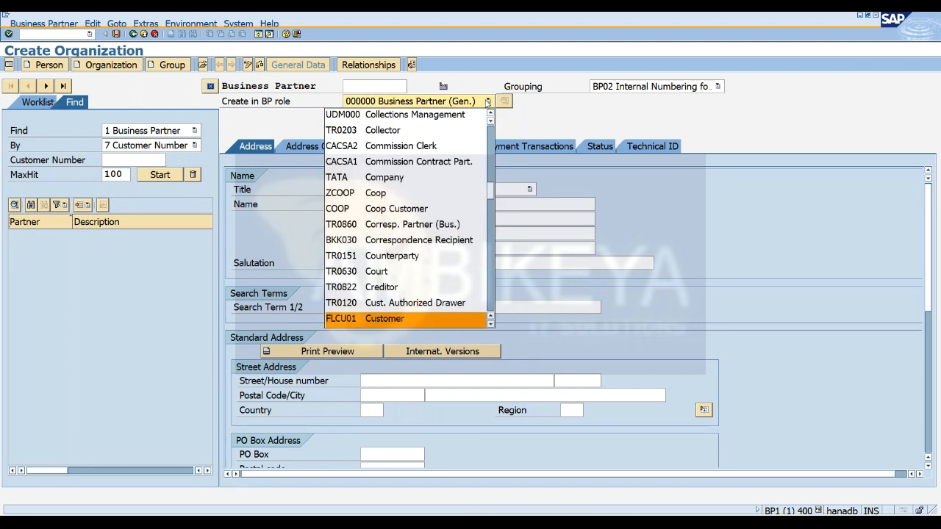
{"action": "key", "text": "Down"}
{"action": "key", "text": "Down"}
{"action": "key", "text": "Down"}
{"action": "key", "text": "Down"}
{"action": "key", "text": "Down"}
{"action": "key", "text": "Down"}
{"action": "key", "text": "Down"}
{"action": "key", "text": "Down"}
{"action": "key", "text": "Down"}
{"action": "key", "text": "Down"}
{"action": "key", "text": "Down"}
{"action": "key", "text": "Down"}
{"action": "key", "text": "Down"}
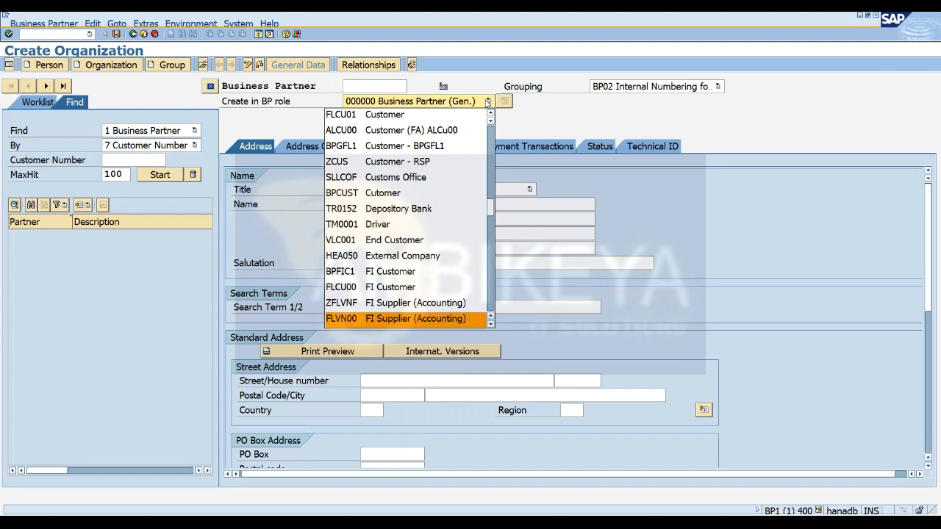
{"action": "key", "text": "Return"}
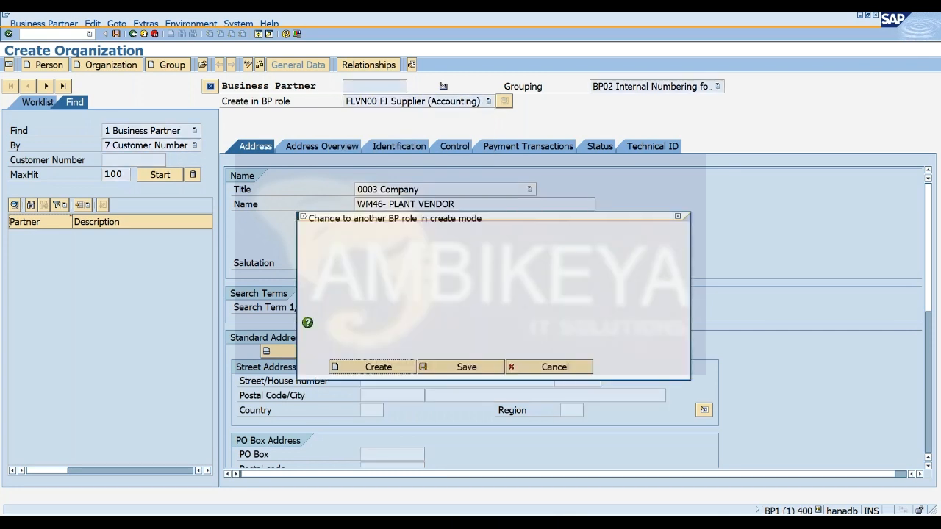
{"action": "left_click", "coordinate": [450, 367]}
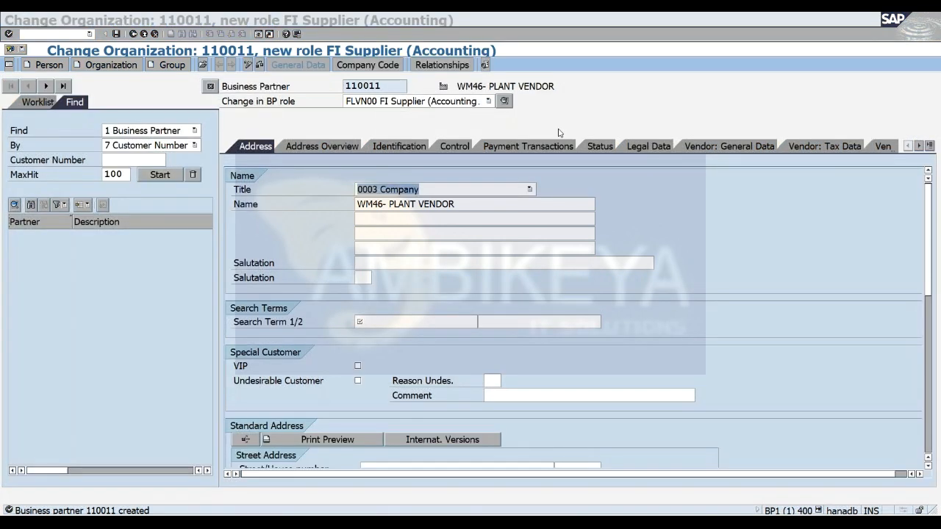
Copy the business partner number into the external vendor number in the vendor's general data.
{"action": "left_click", "coordinate": [709, 147]}
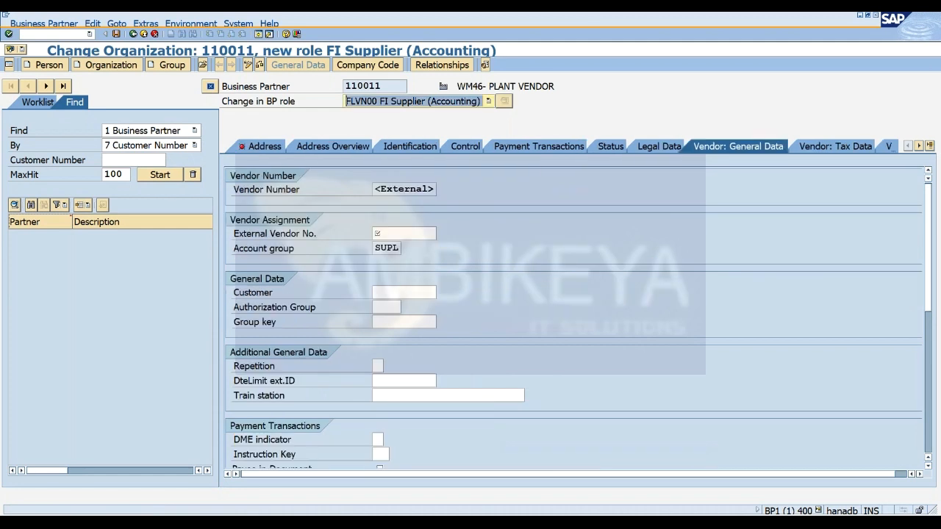
{"action": "left_click", "coordinate": [409, 234]}
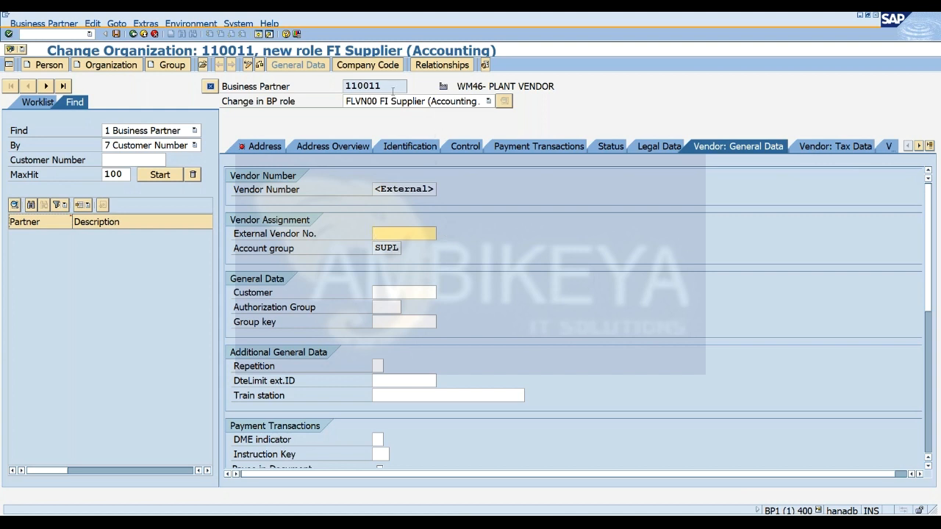
{"action": "left_click_drag", "start_coordinate": [393, 89], "coordinate": [342, 88]}
{"action": "key", "text": "ctrl+c"}
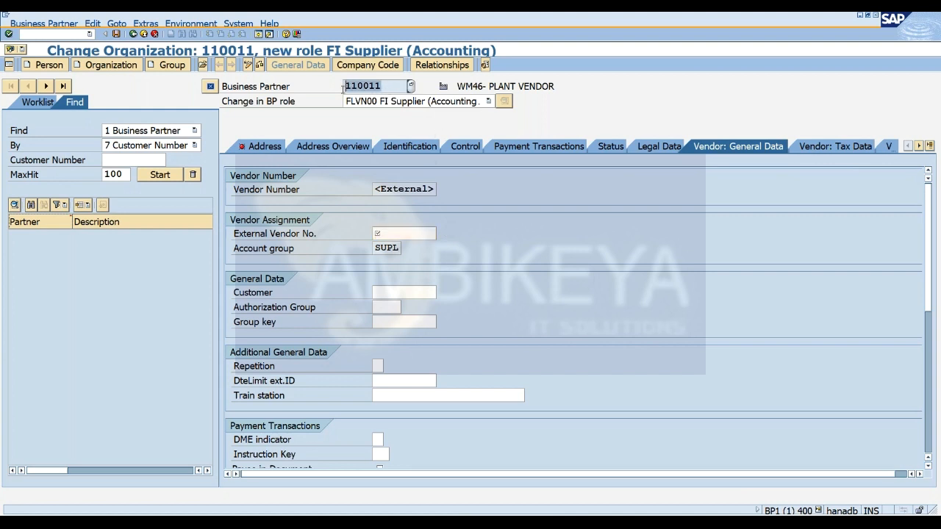
{"action": "left_click", "coordinate": [343, 88]}
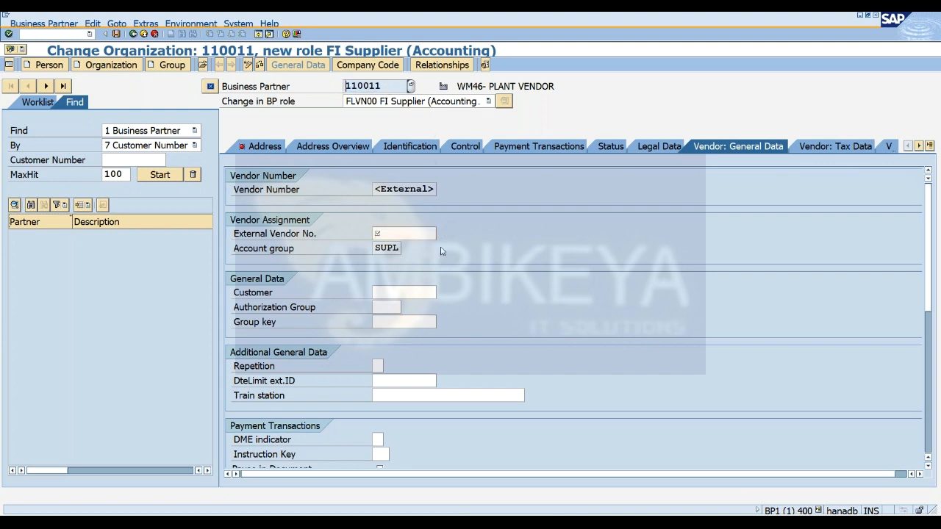
{"action": "left_click", "coordinate": [393, 234]}
{"action": "key", "text": "ctrl+v"}
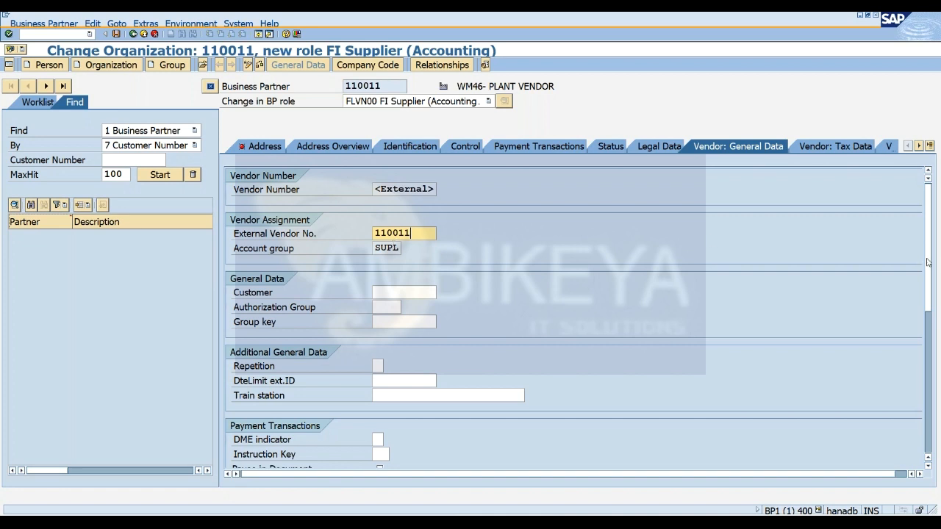
Examine the remaining fields of the vendor's general data.
{"action": "scroll", "coordinate": [927, 262], "scroll_direction": "down", "scroll_amount": 4}
{"action": "scroll", "coordinate": [933, 278], "scroll_direction": "up", "scroll_amount": 3}
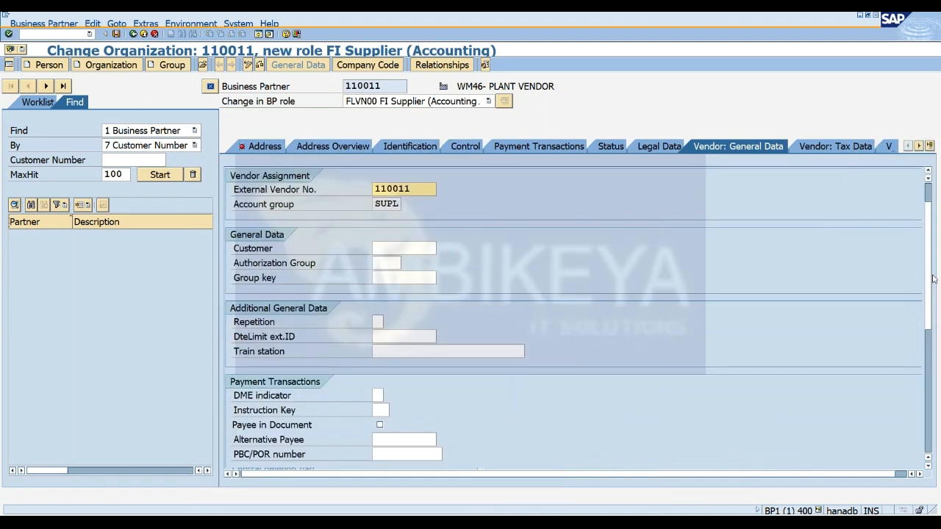
{"action": "scroll", "coordinate": [934, 279], "scroll_direction": "up", "scroll_amount": 1}
{"action": "scroll", "coordinate": [930, 316], "scroll_direction": "down", "scroll_amount": 5}
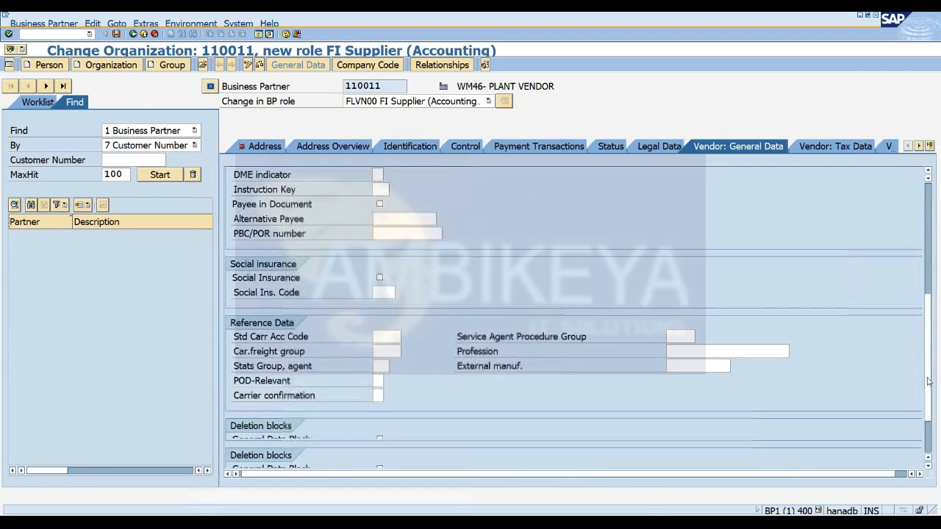
{"action": "scroll", "coordinate": [927, 381], "scroll_direction": "down", "scroll_amount": 2}
{"action": "scroll", "coordinate": [918, 228], "scroll_direction": "up", "scroll_amount": 6}
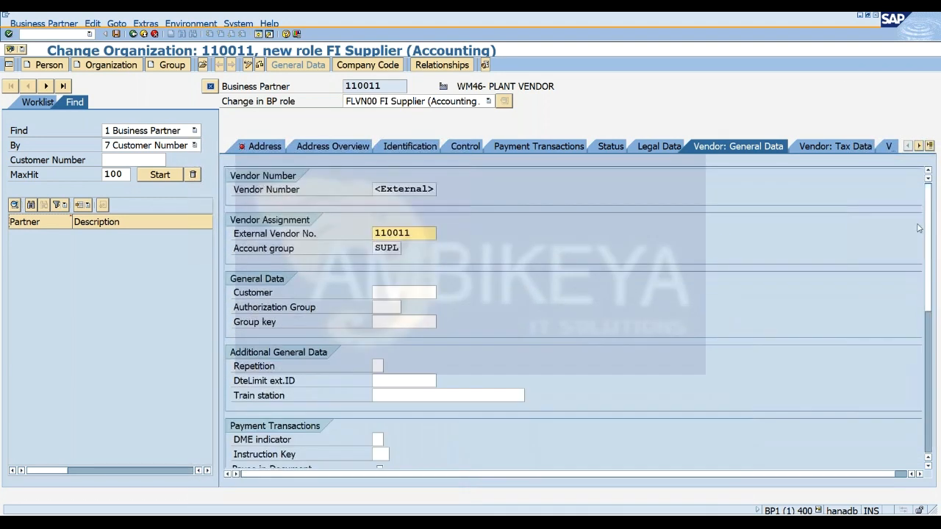
{"action": "left_click", "coordinate": [771, 33]}
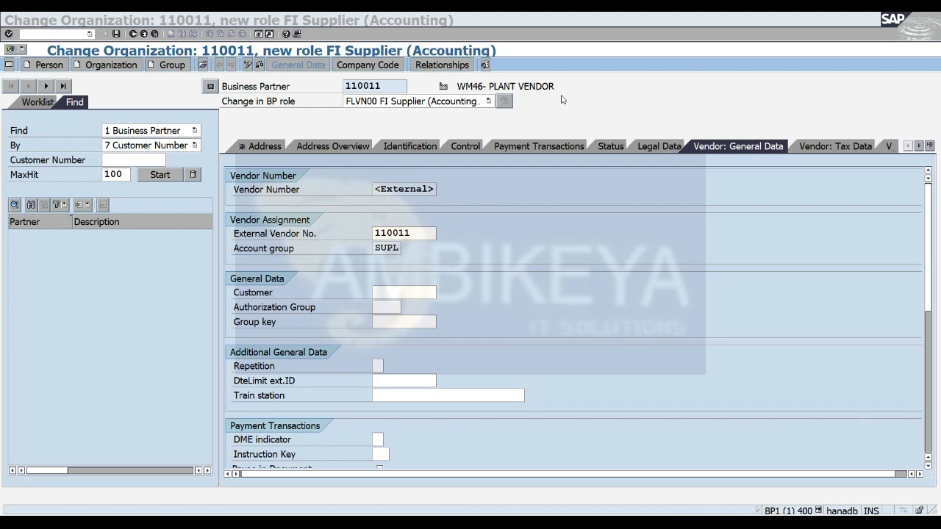
{"action": "left_click", "coordinate": [614, 112]}
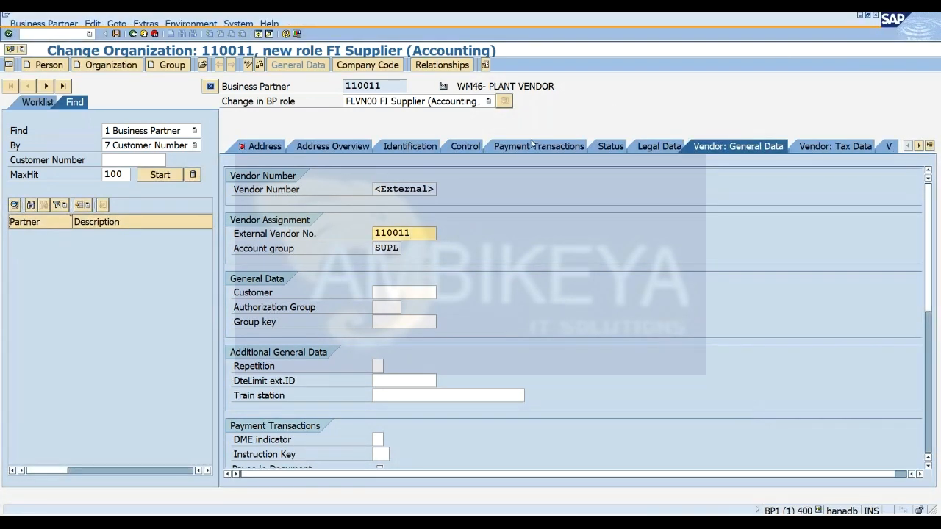
{"action": "left_click", "coordinate": [769, 30]}
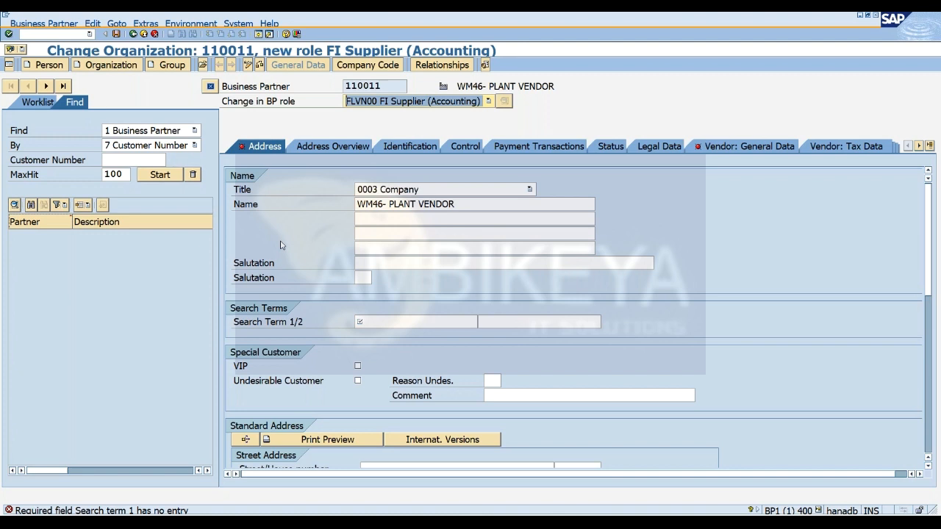
Set search term 1 in the organization's address data to WM45.
{"action": "left_click", "coordinate": [379, 321]}
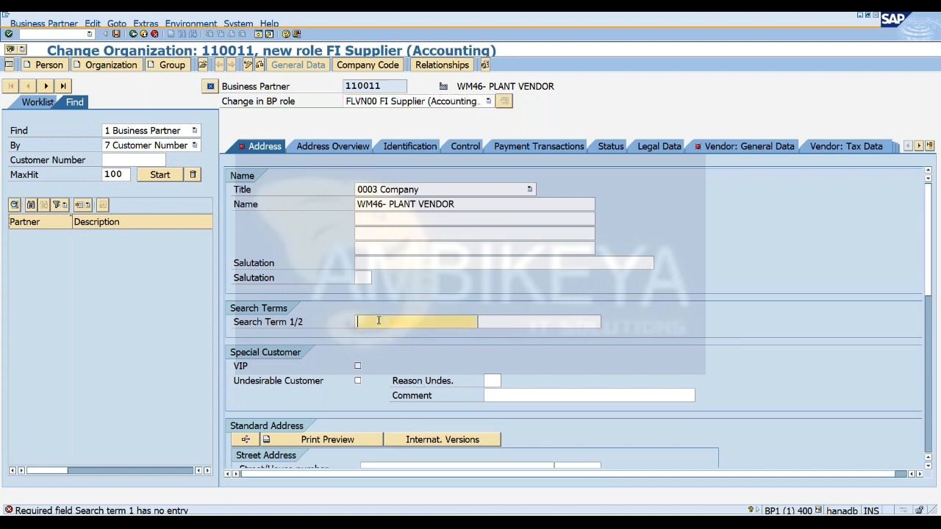
{"action": "type", "text": "WM45"}
{"action": "key", "text": "Return"}
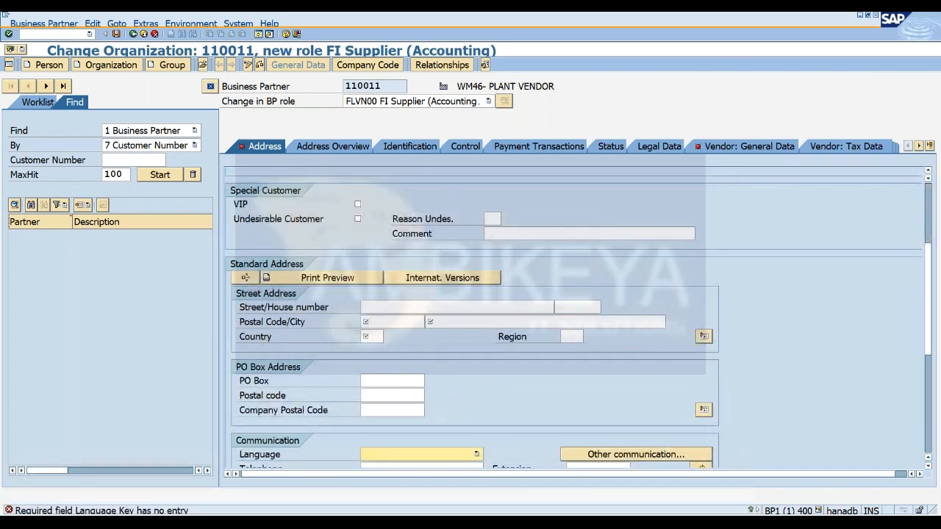
Enter the postal code and set the country to IN in the organization's street address.
{"action": "left_click", "coordinate": [393, 321]}
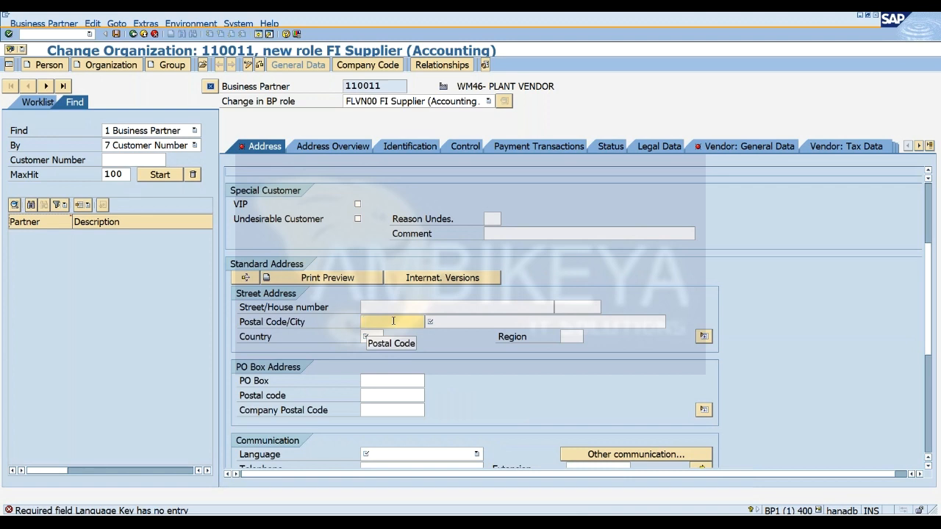
{"action": "left_click", "coordinate": [393, 321]}
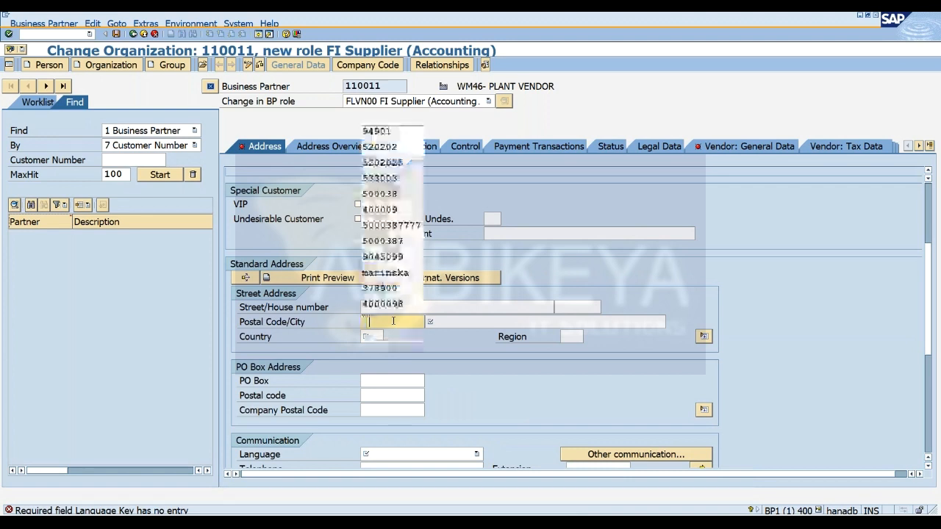
{"action": "left_click", "coordinate": [377, 131]}
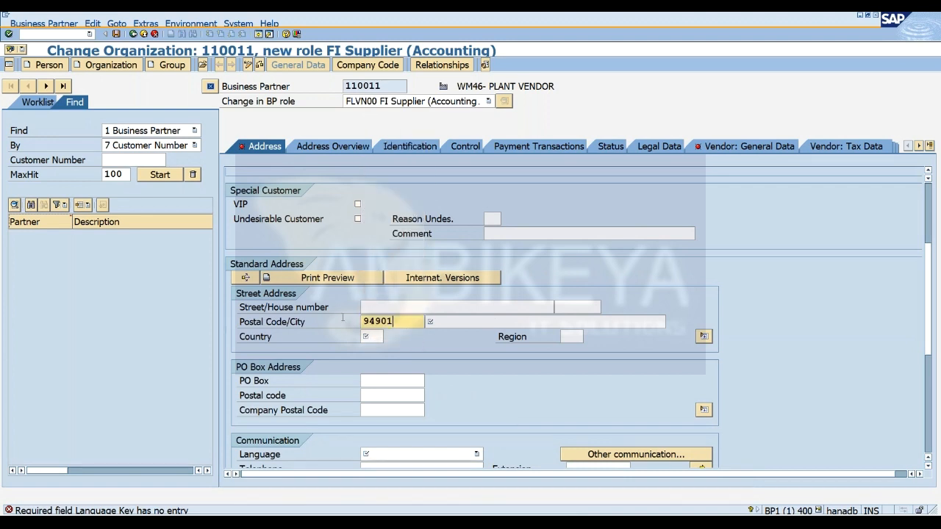
{"action": "left_click", "coordinate": [367, 336]}
{"action": "type", "text": "IN"}
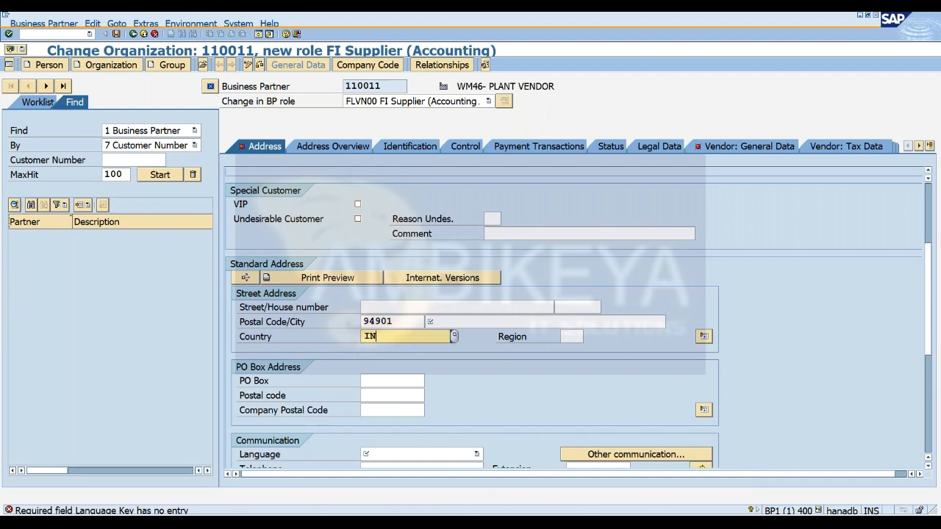
{"action": "left_click", "coordinate": [390, 364]}
{"action": "left_click", "coordinate": [571, 336]}
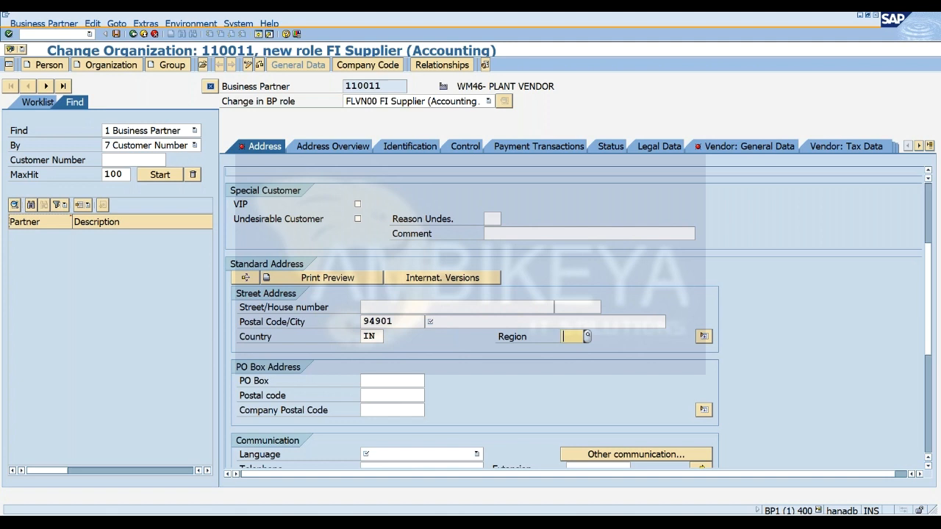
Enter Hyderabad Airport as the city and try region 01 in the street address.
{"action": "left_click", "coordinate": [459, 324]}
{"action": "type", "text": "HYD"}
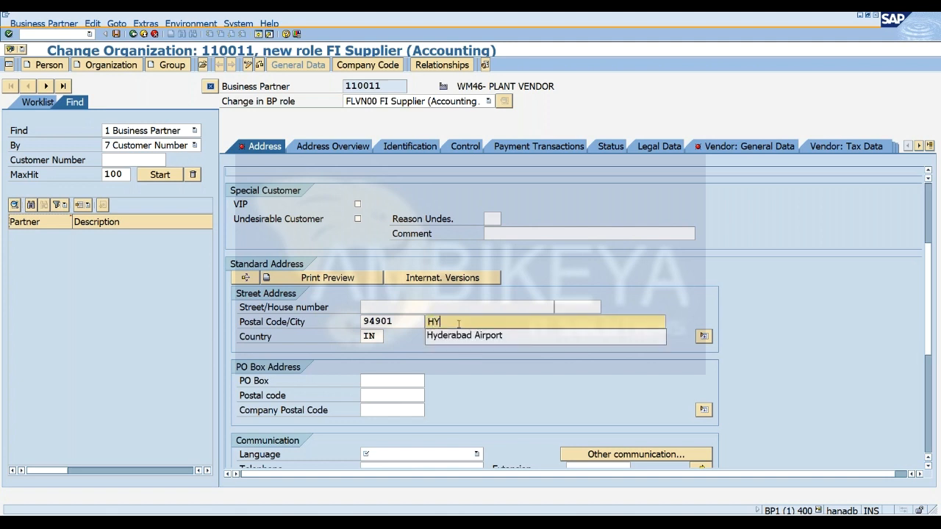
{"action": "key", "text": "Down"}
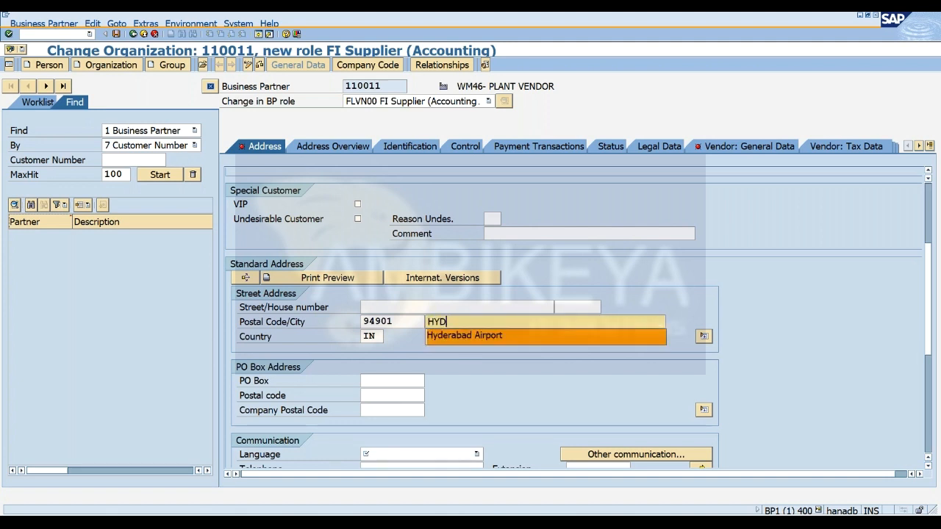
{"action": "key", "text": "Tab"}
{"action": "key", "text": "Tab"}
{"action": "type", "text": "01"}
{"action": "key", "text": "Return"}
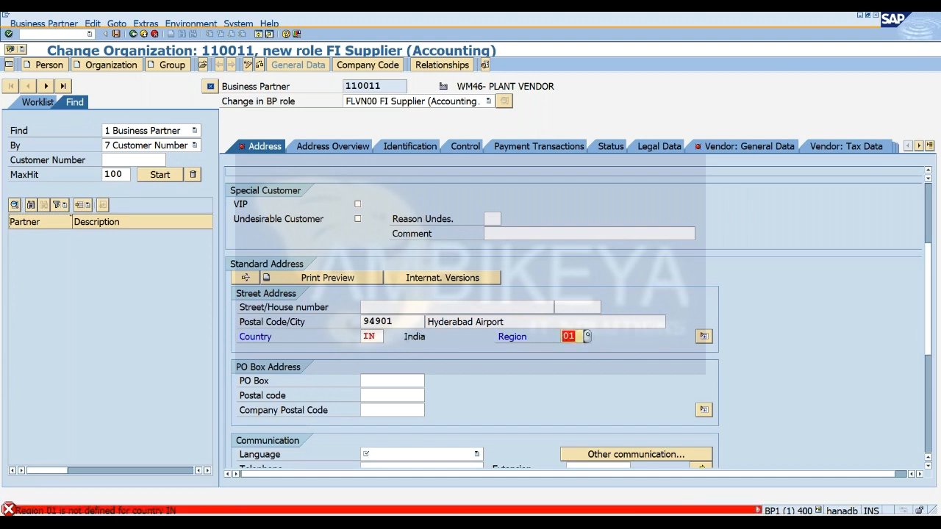
Replace the region in the street address with AP, Andra Pradesh.
{"action": "key", "text": "BackSpace"}
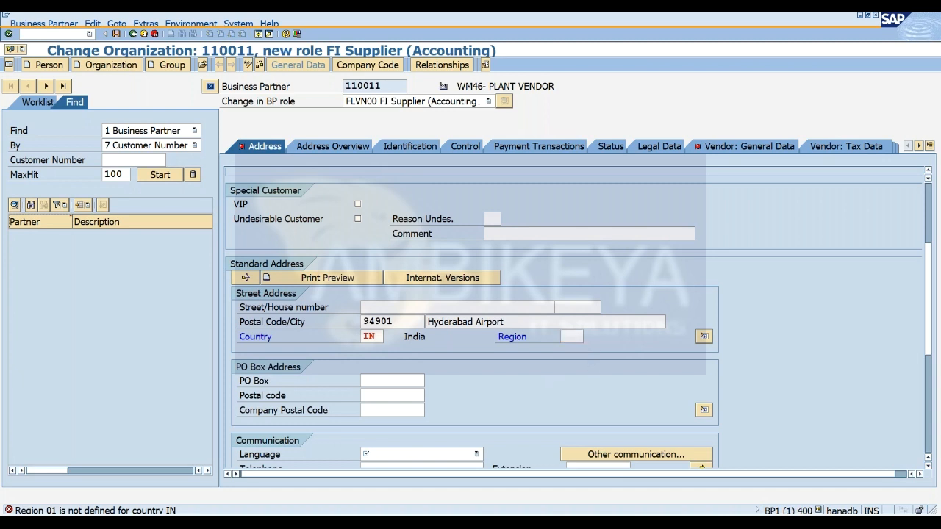
{"action": "left_click", "coordinate": [588, 336]}
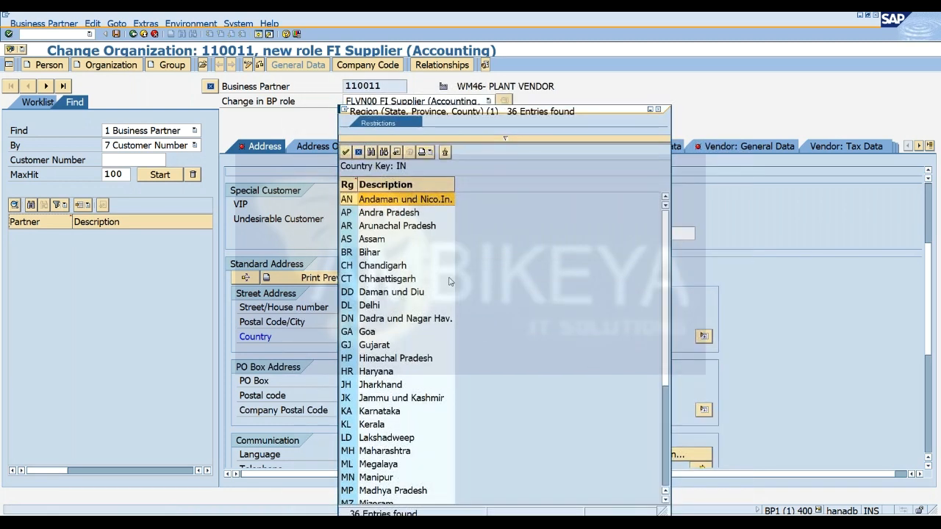
{"action": "left_click", "coordinate": [389, 212]}
{"action": "double_click", "coordinate": [389, 213]}
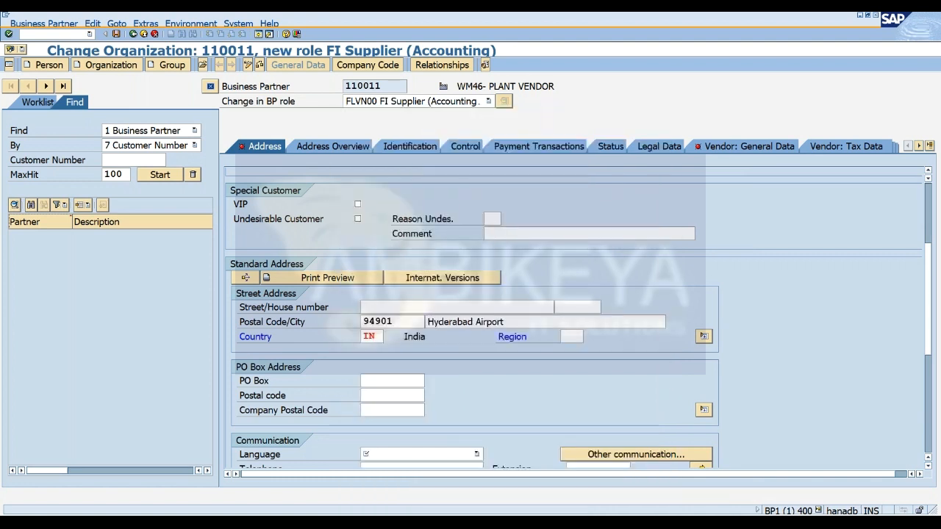
{"action": "key", "text": "Return"}
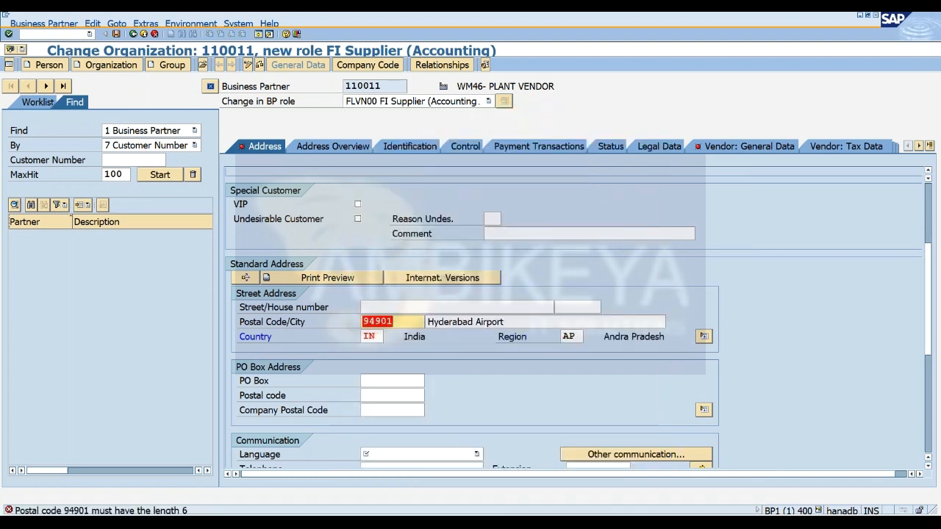
Extend the postal code to six digits and set the communication language to EN English.
{"action": "left_click", "coordinate": [393, 322]}
{"action": "type", "text": "1"}
{"action": "key", "text": "Return"}
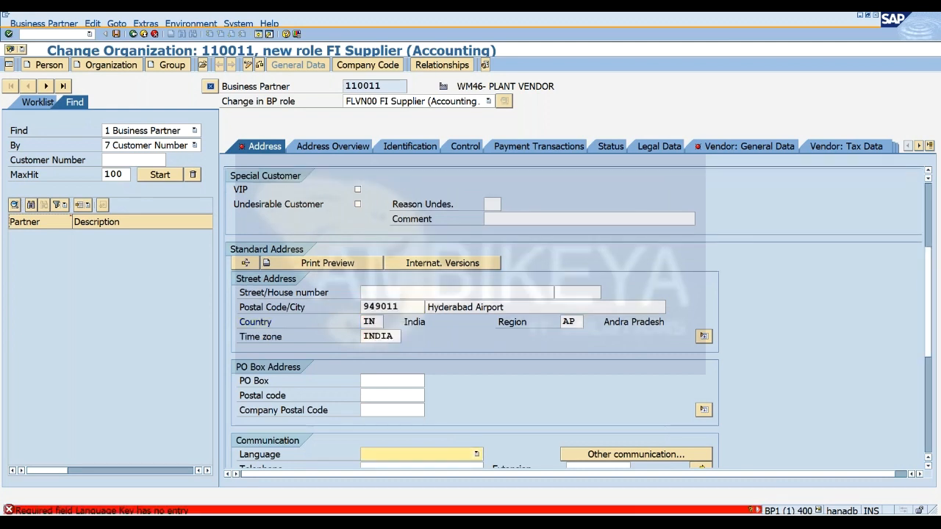
{"action": "type", "text": "EN English"}
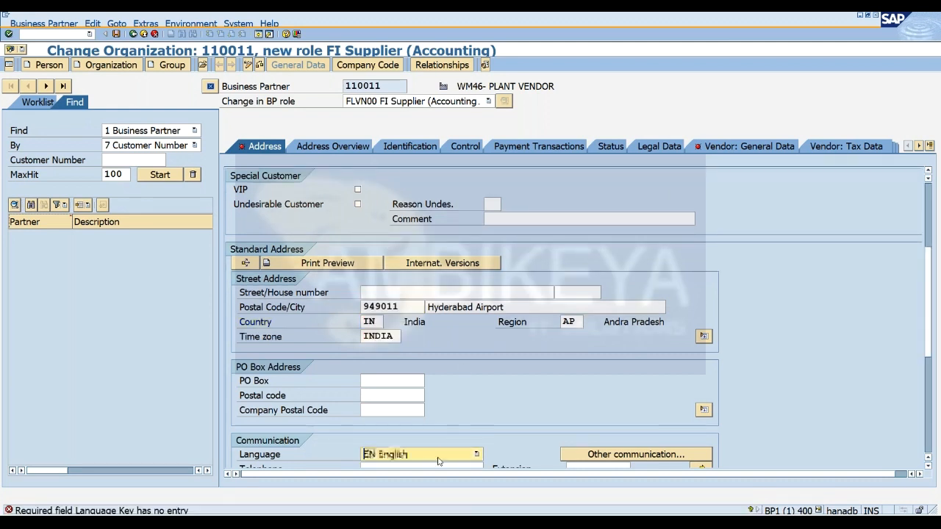
{"action": "key", "text": "Return"}
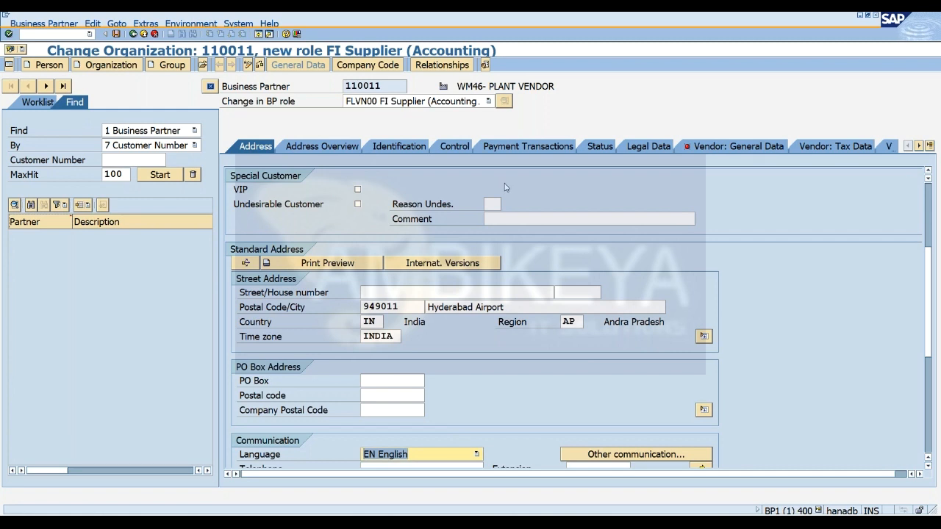
Replace the external vendor number in the vendor's general data with WM46-VEN.
{"action": "key", "text": "alt+Tab"}
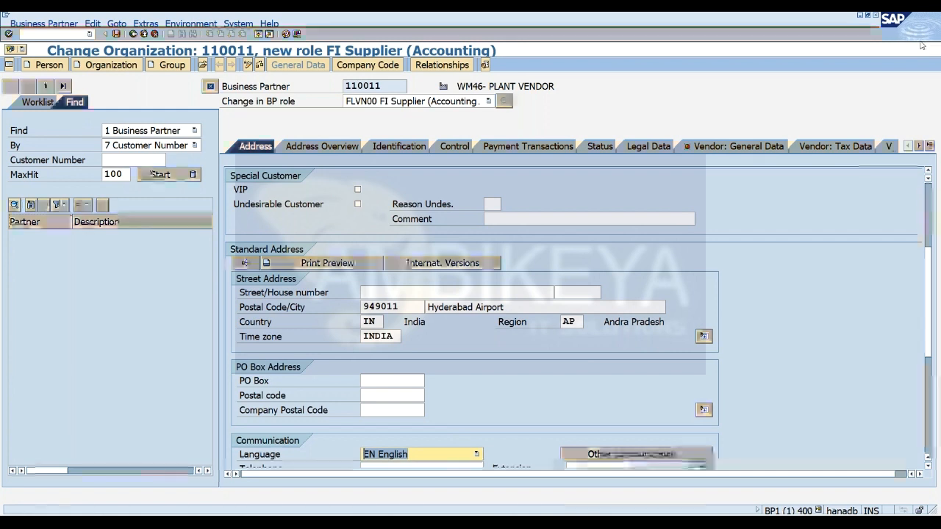
{"action": "left_click", "coordinate": [726, 151]}
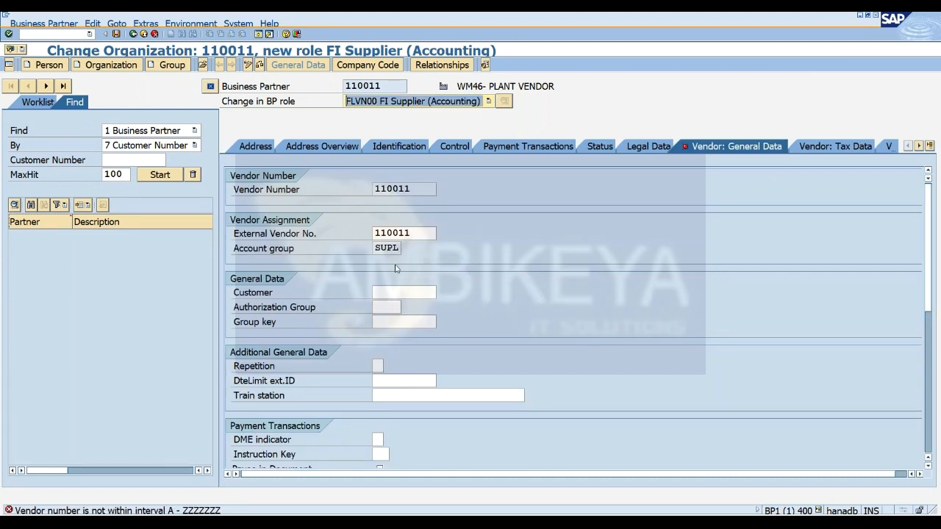
{"action": "left_click", "coordinate": [414, 233]}
{"action": "key", "text": "BackSpace"}
{"action": "key", "text": "BackSpace"}
{"action": "key", "text": "BackSpace"}
{"action": "key", "text": "BackSpace"}
{"action": "key", "text": "BackSpace"}
{"action": "key", "text": "BackSpace"}
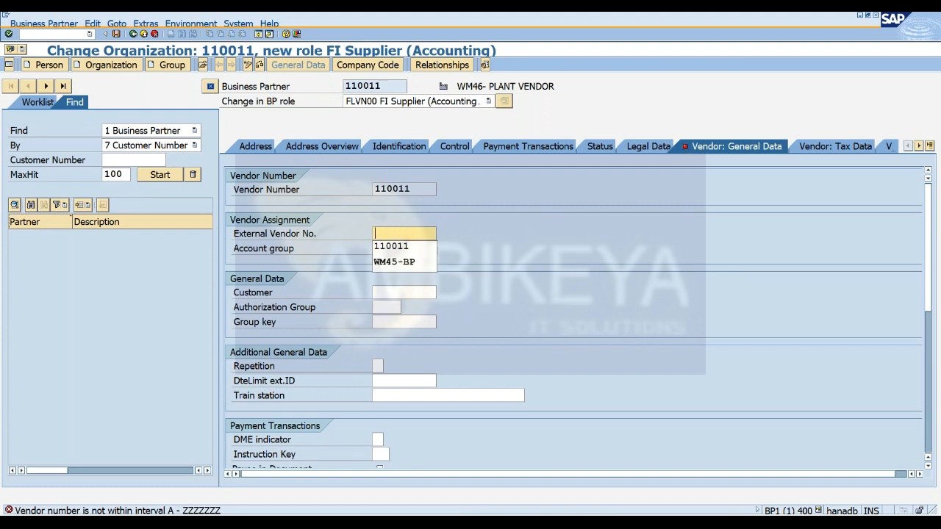
{"action": "type", "text": "WM46-VEN"}
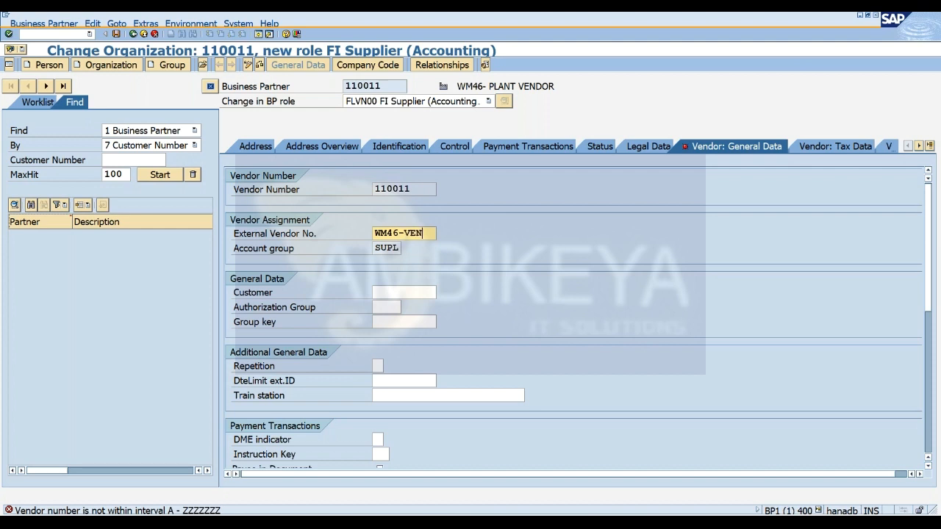
{"action": "key", "text": "Return"}
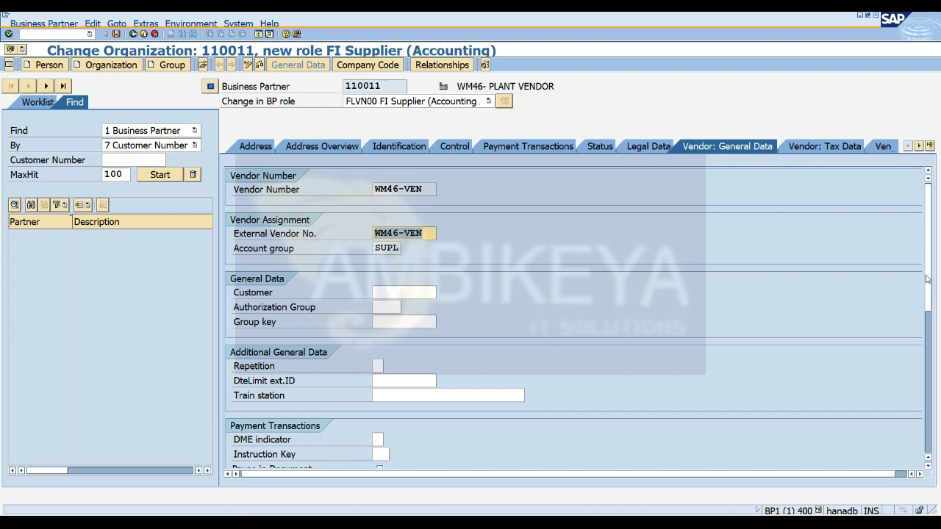
Open the vendor's company code data for company code WM01.
{"action": "left_click_drag", "start_coordinate": [927, 280], "coordinate": [920, 242]}
{"action": "scroll", "coordinate": [930, 232], "scroll_direction": "down", "scroll_amount": 5}
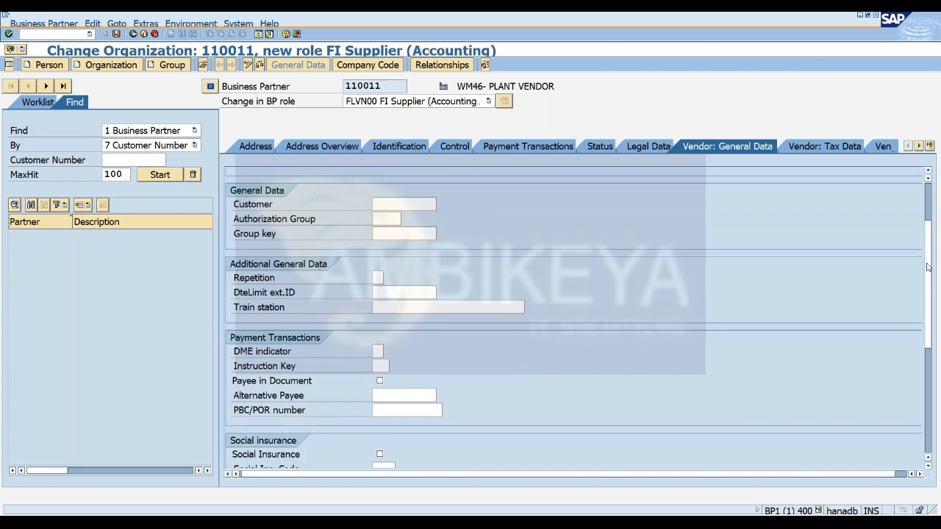
{"action": "scroll", "coordinate": [929, 232], "scroll_direction": "up", "scroll_amount": 5}
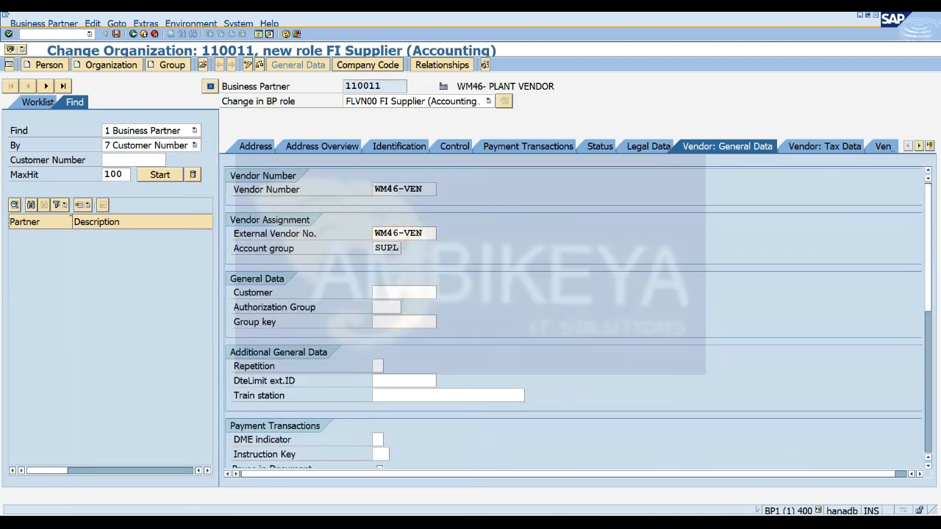
{"action": "left_click", "coordinate": [367, 66]}
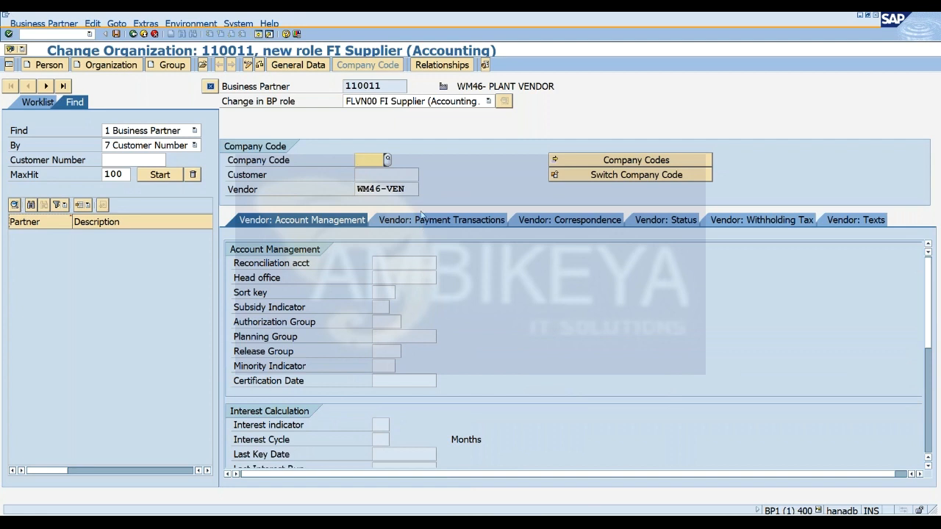
{"action": "type", "text": "WM01"}
{"action": "key", "text": "Return"}
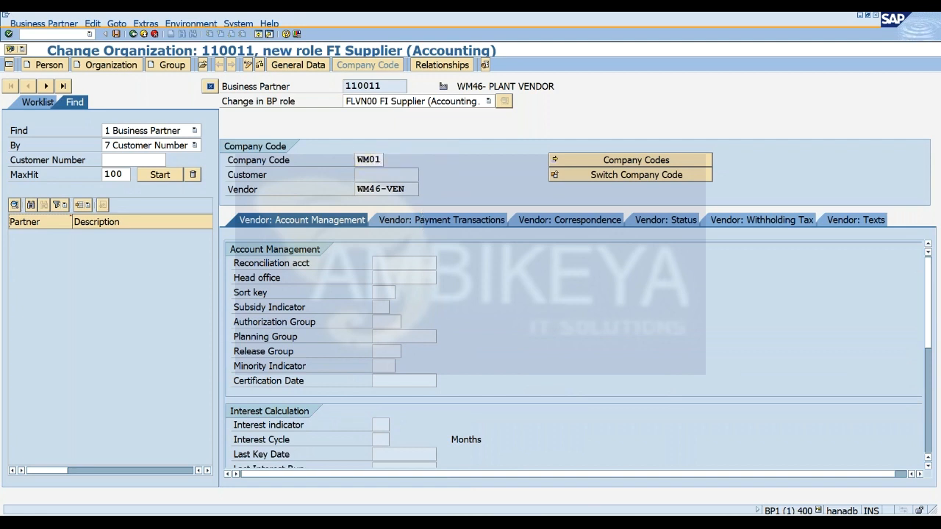
Assign the Other Down Payments Made Current Assets account as the vendor's reconciliation account.
{"action": "left_click", "coordinate": [389, 263]}
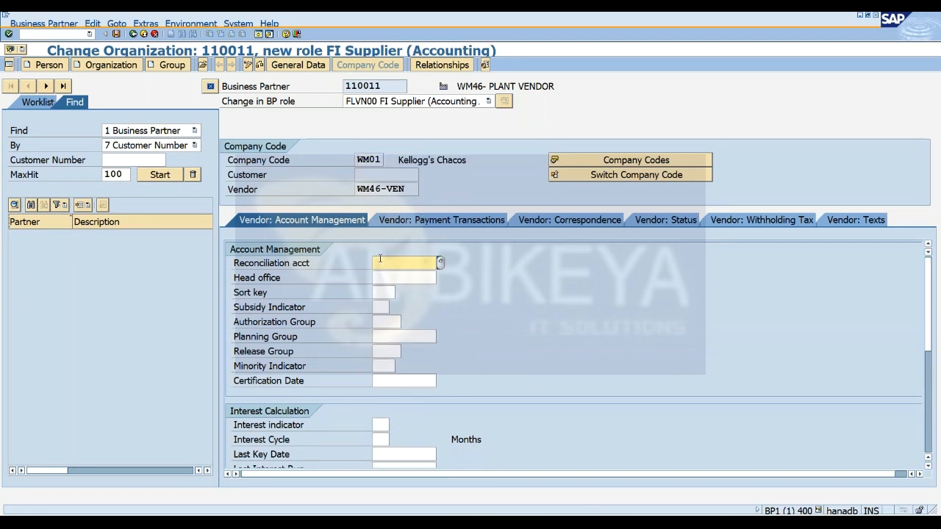
{"action": "left_click", "coordinate": [441, 263]}
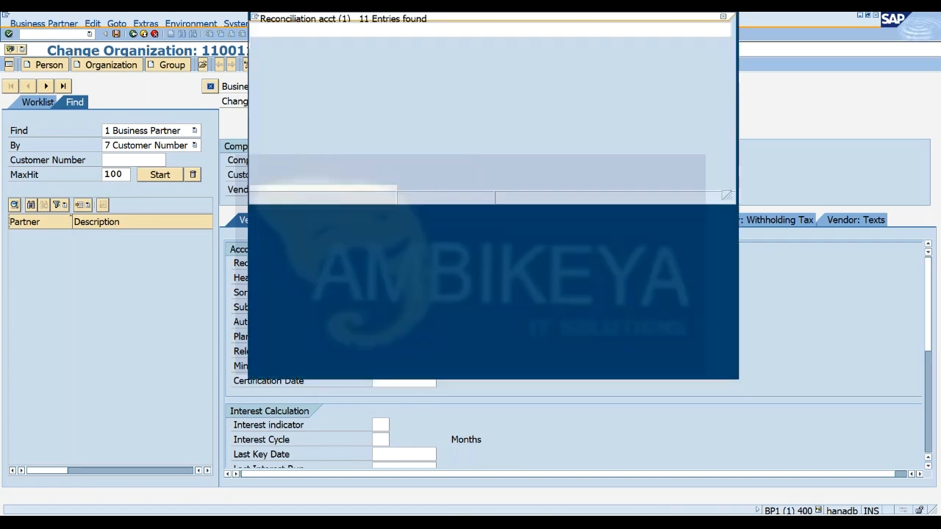
{"action": "double_click", "coordinate": [390, 92]}
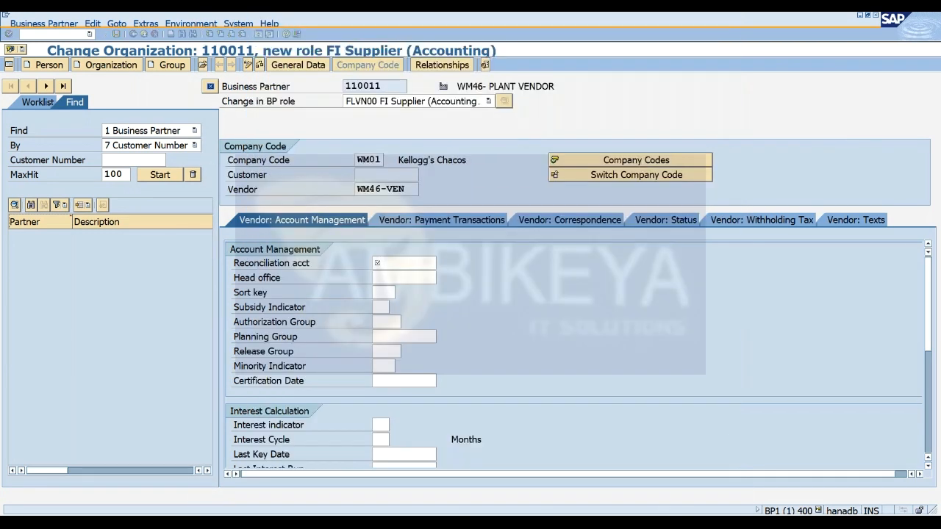
{"action": "key", "text": "Return"}
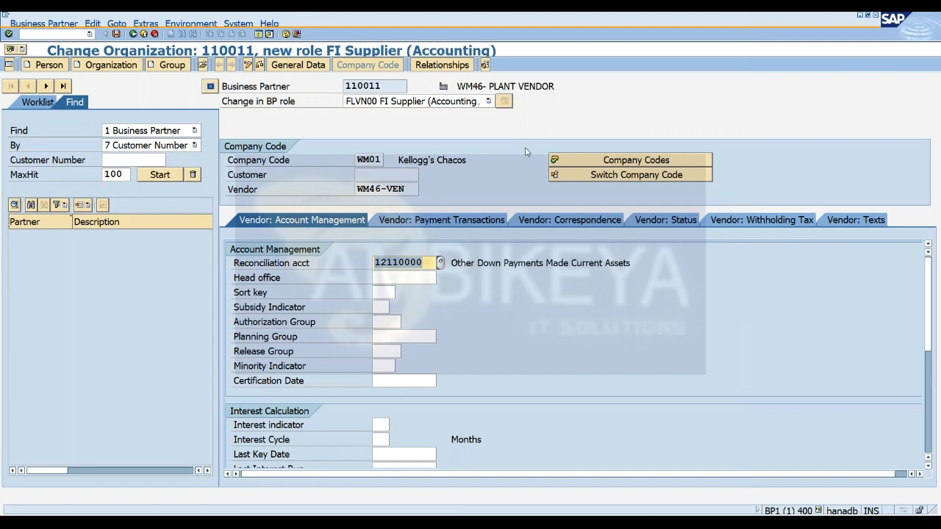
{"action": "left_click_drag", "start_coordinate": [931, 309], "coordinate": [923, 292]}
Look through the list of business partner roles available for the WM46 plant vendor without choosing another role.
{"action": "left_click", "coordinate": [402, 105]}
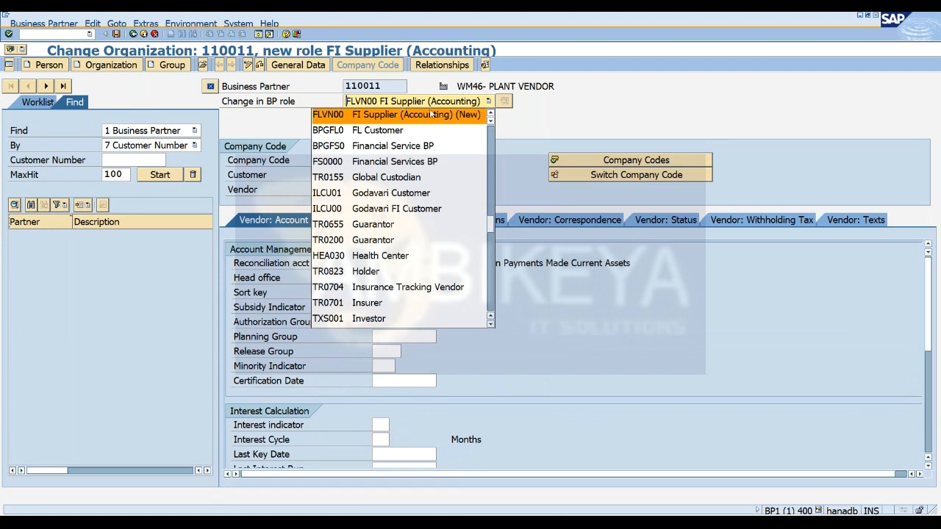
{"action": "scroll", "coordinate": [491, 114], "scroll_direction": "up", "scroll_amount": 1}
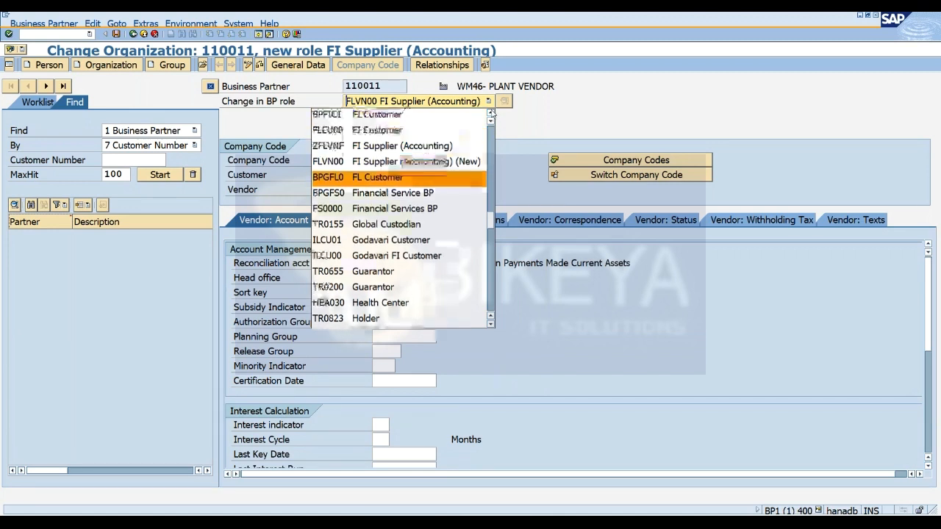
{"action": "scroll", "coordinate": [491, 113], "scroll_direction": "up", "scroll_amount": 8}
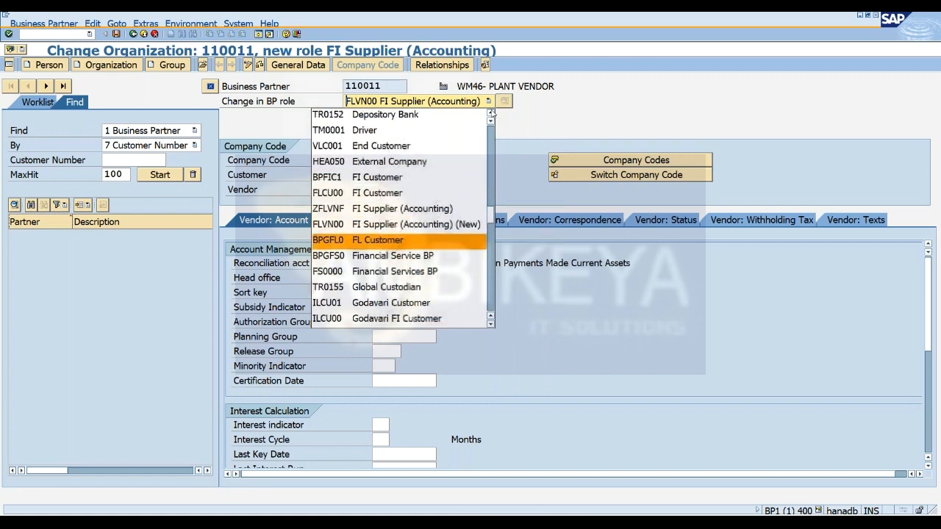
{"action": "scroll", "coordinate": [491, 113], "scroll_direction": "up", "scroll_amount": 4}
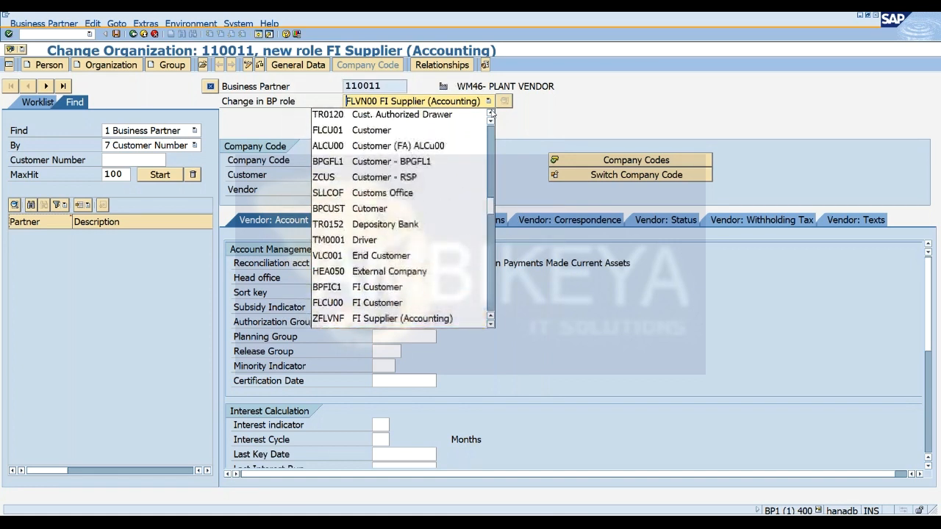
{"action": "scroll", "coordinate": [491, 113], "scroll_direction": "up", "scroll_amount": 11}
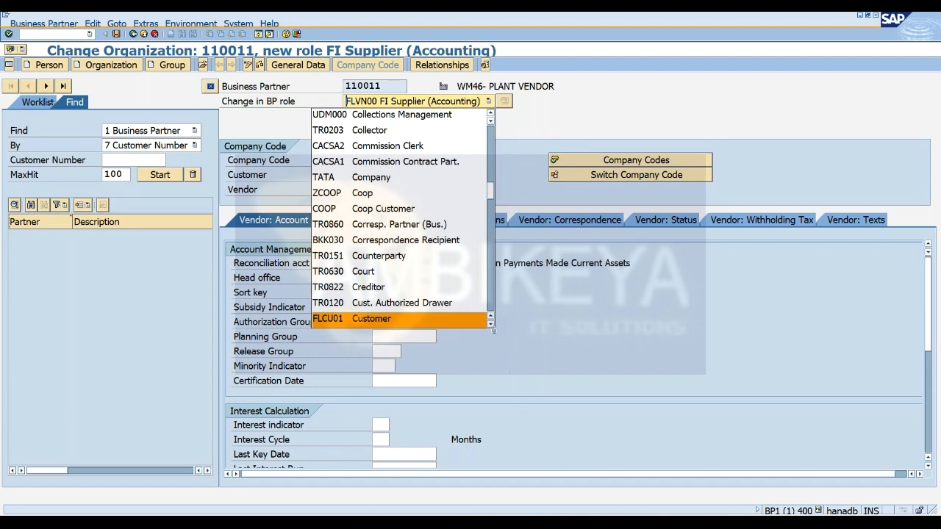
{"action": "scroll", "coordinate": [492, 327], "scroll_direction": "down", "scroll_amount": 11}
{"action": "scroll", "coordinate": [492, 328], "scroll_direction": "down", "scroll_amount": 4}
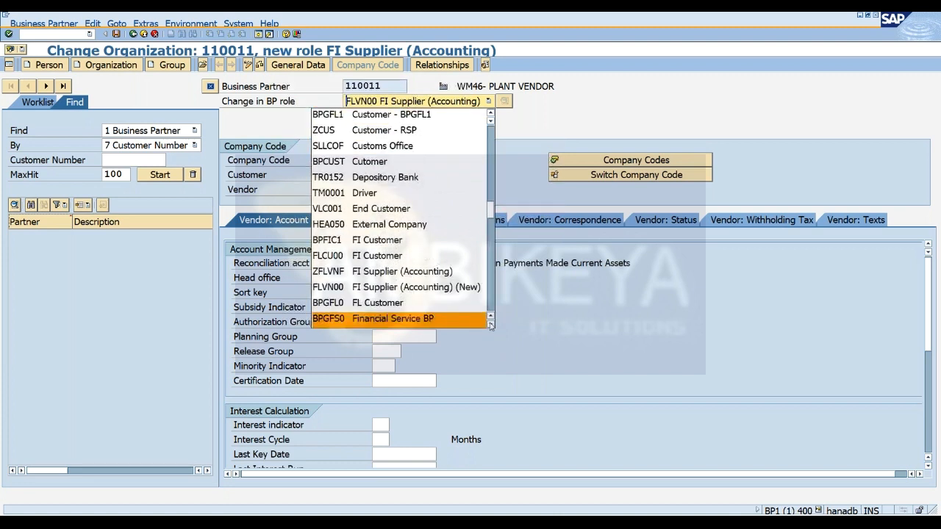
{"action": "scroll", "coordinate": [492, 328], "scroll_direction": "down", "scroll_amount": 2}
{"action": "left_click", "coordinate": [491, 324]}
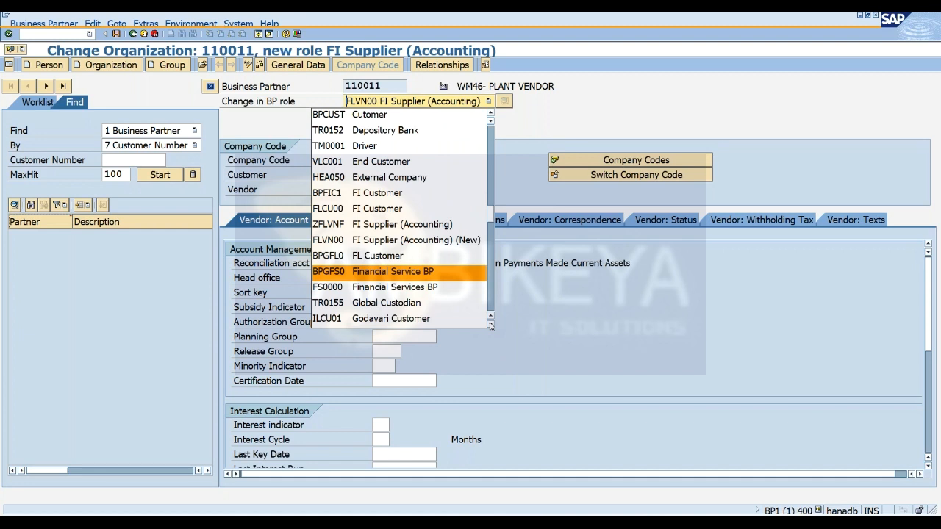
{"action": "scroll", "coordinate": [490, 324], "scroll_direction": "down", "scroll_amount": 7}
{"action": "scroll", "coordinate": [491, 325], "scroll_direction": "down", "scroll_amount": 12}
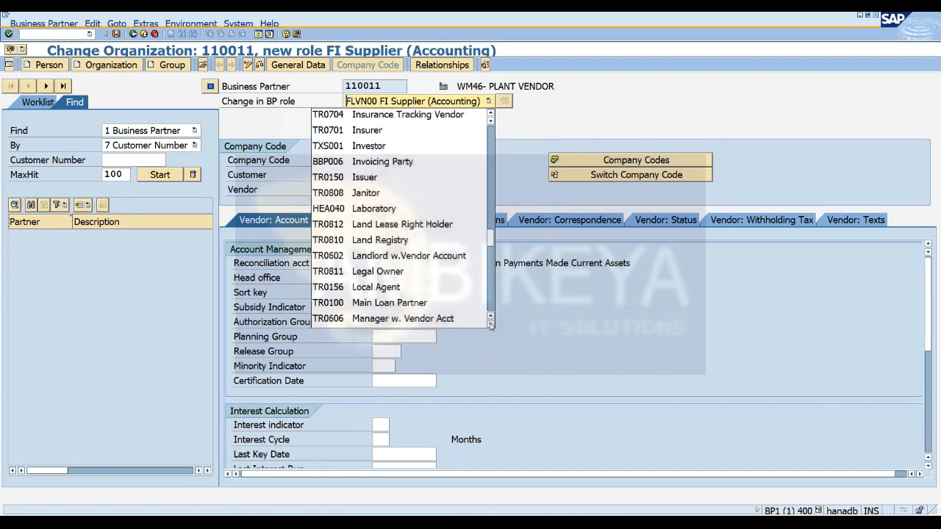
{"action": "scroll", "coordinate": [491, 324], "scroll_direction": "down", "scroll_amount": 3}
{"action": "scroll", "coordinate": [491, 319], "scroll_direction": "up", "scroll_amount": 3}
{"action": "scroll", "coordinate": [491, 319], "scroll_direction": "up", "scroll_amount": 14}
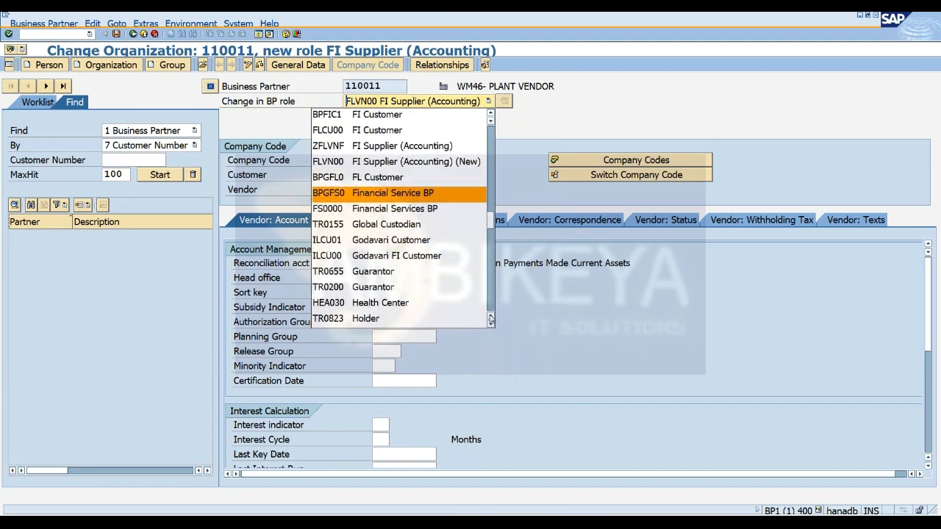
{"action": "scroll", "coordinate": [491, 319], "scroll_direction": "up", "scroll_amount": 2}
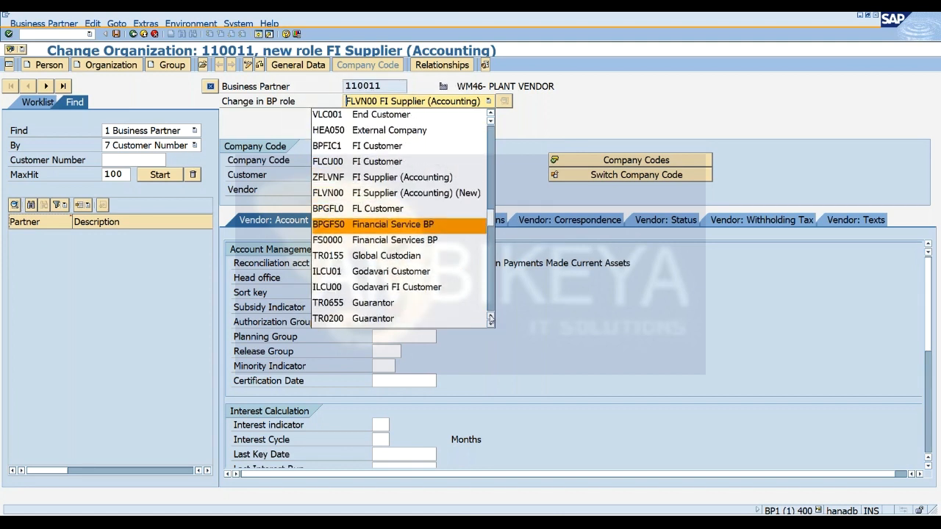
{"action": "scroll", "coordinate": [491, 319], "scroll_direction": "up", "scroll_amount": 1}
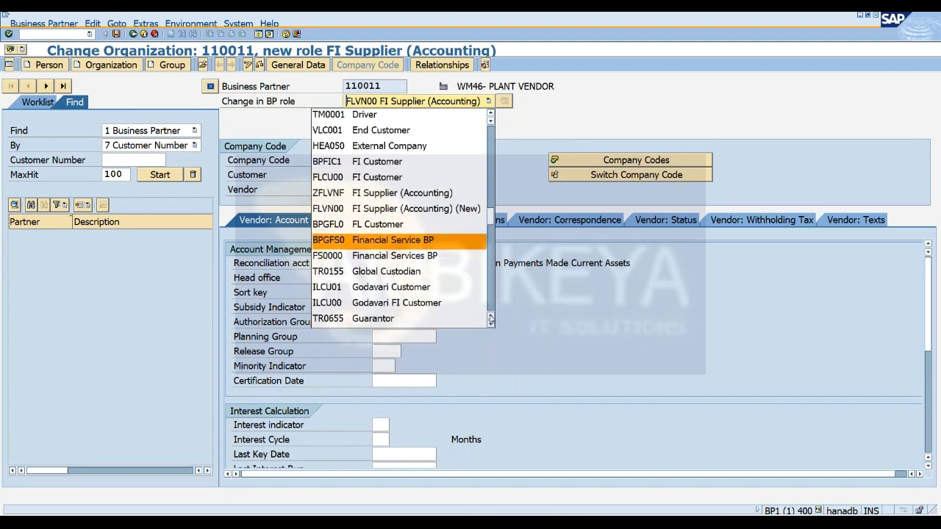
{"action": "scroll", "coordinate": [490, 319], "scroll_direction": "up", "scroll_amount": 1}
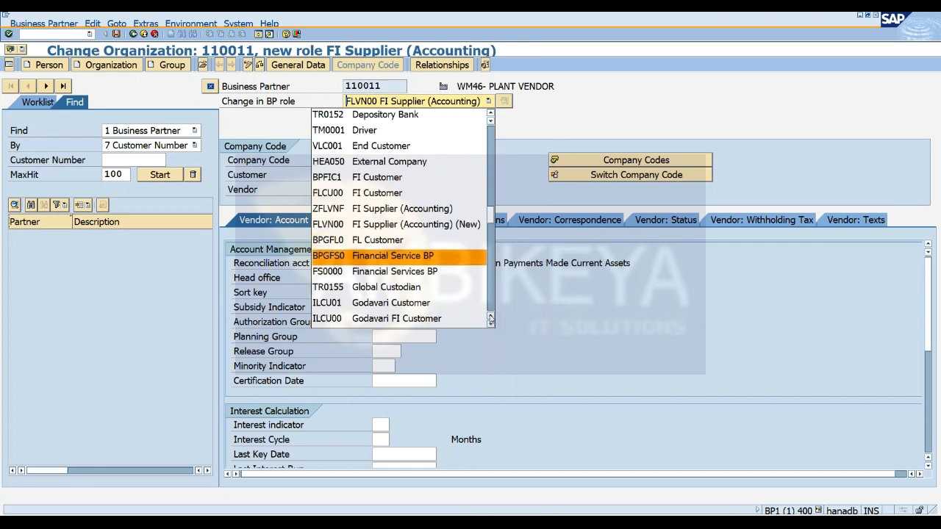
{"action": "scroll", "coordinate": [491, 319], "scroll_direction": "up", "scroll_amount": 2}
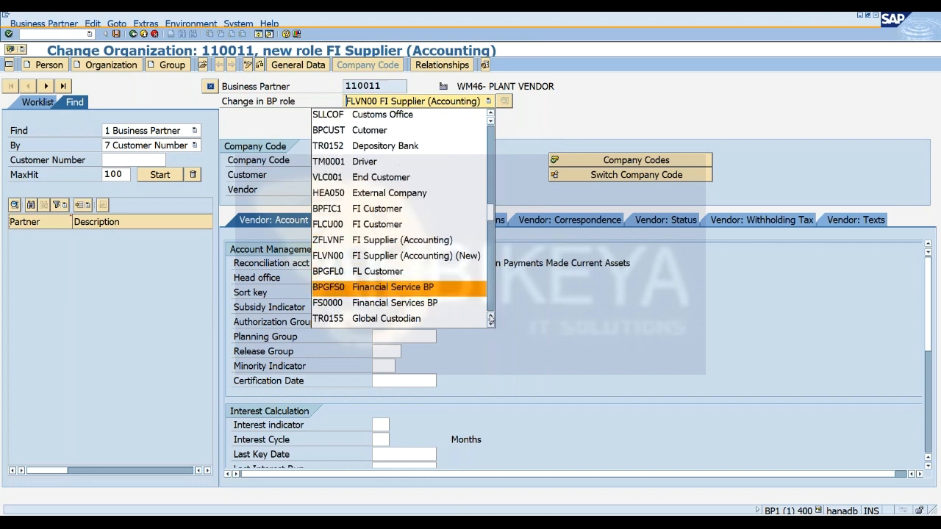
{"action": "scroll", "coordinate": [491, 319], "scroll_direction": "up", "scroll_amount": 2}
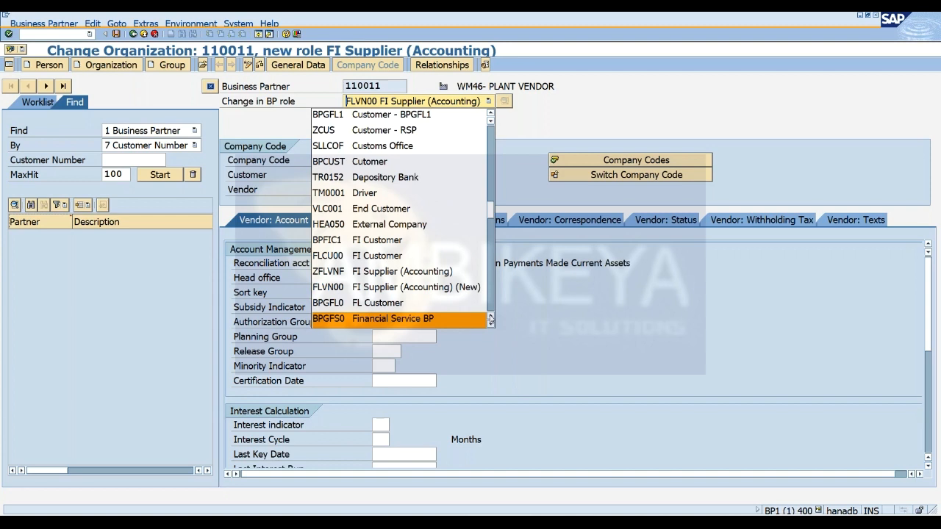
{"action": "scroll", "coordinate": [491, 319], "scroll_direction": "up", "scroll_amount": 1}
{"action": "scroll", "coordinate": [491, 319], "scroll_direction": "up", "scroll_amount": 4}
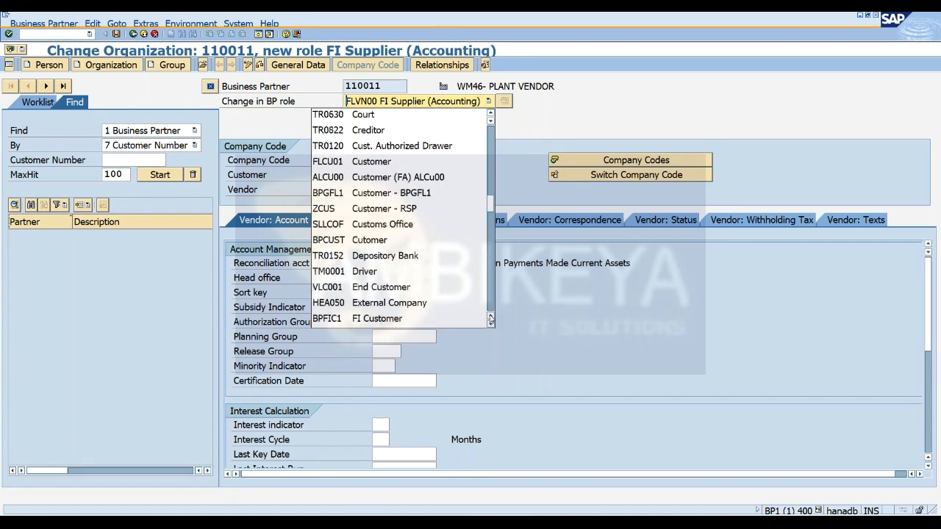
{"action": "scroll", "coordinate": [491, 319], "scroll_direction": "up", "scroll_amount": 7}
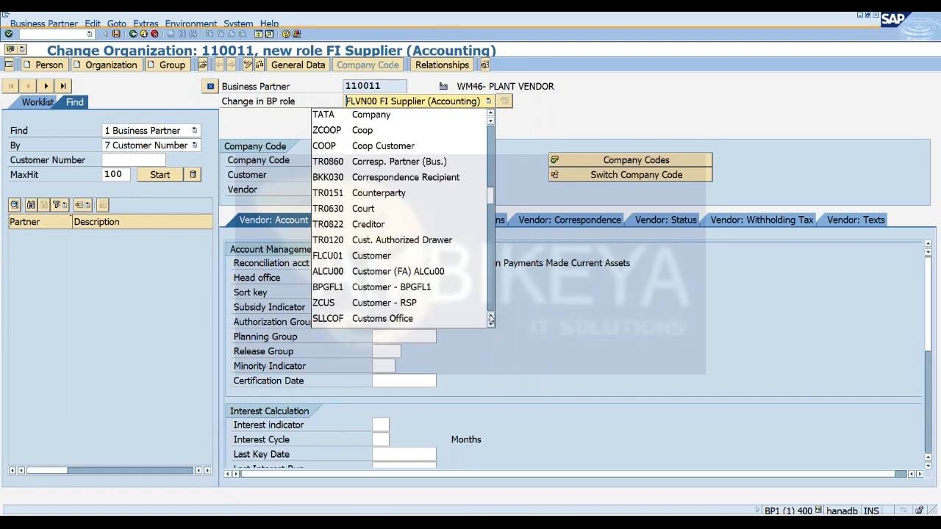
{"action": "scroll", "coordinate": [491, 319], "scroll_direction": "up", "scroll_amount": 10}
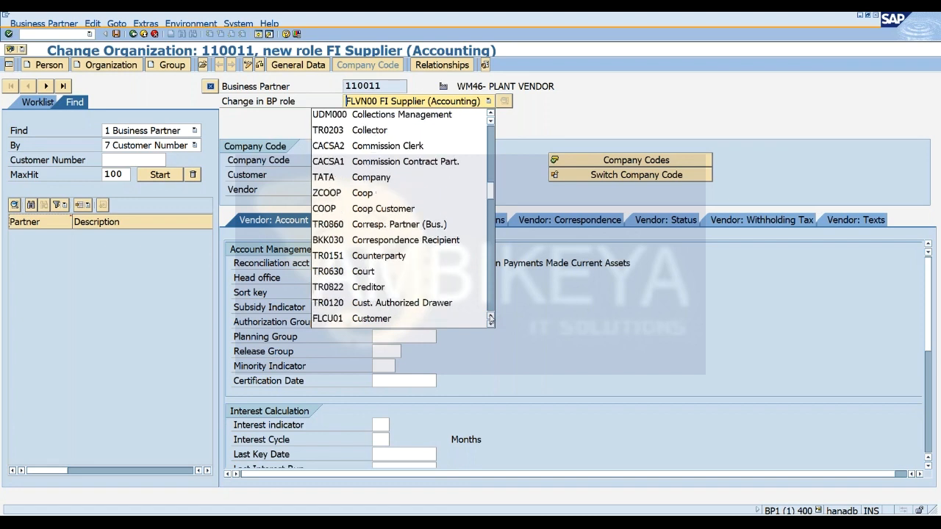
{"action": "scroll", "coordinate": [491, 319], "scroll_direction": "up", "scroll_amount": 7}
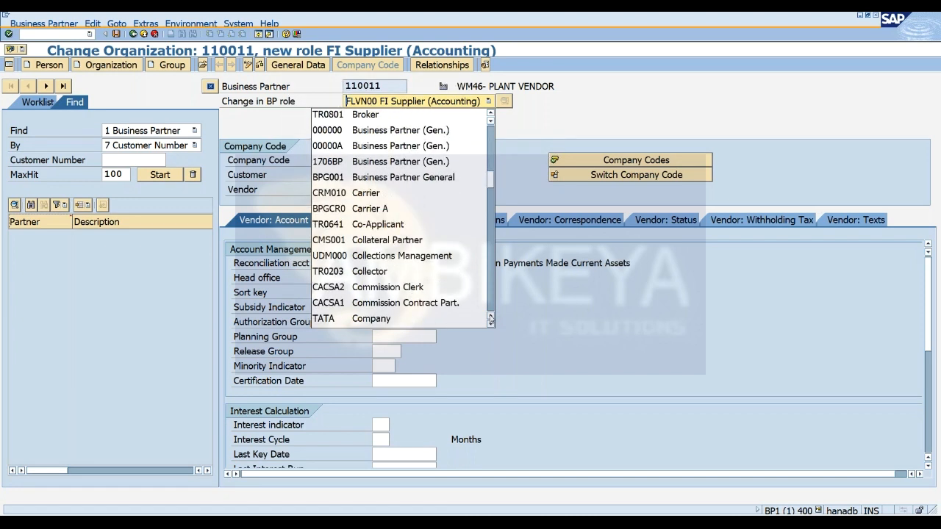
{"action": "scroll", "coordinate": [491, 319], "scroll_direction": "up", "scroll_amount": 8}
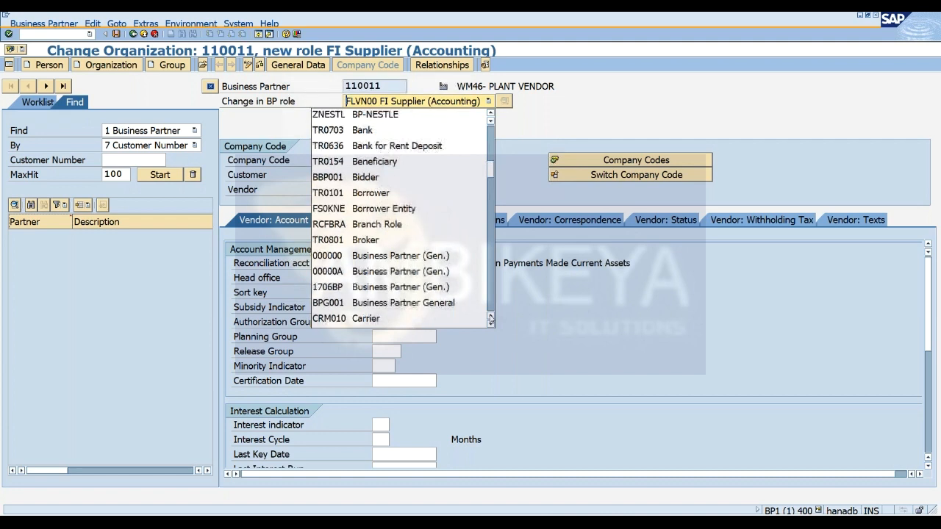
{"action": "left_click", "coordinate": [771, 28]}
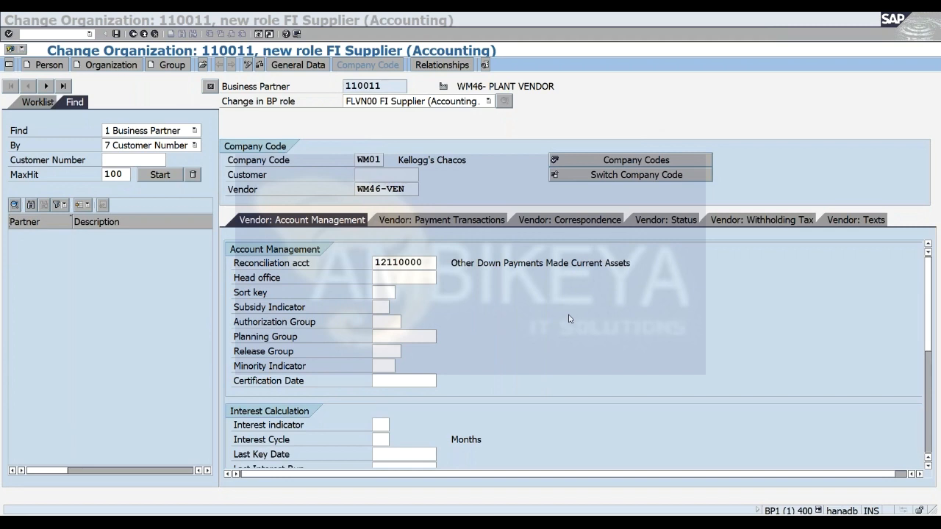
{"action": "left_click", "coordinate": [555, 365]}
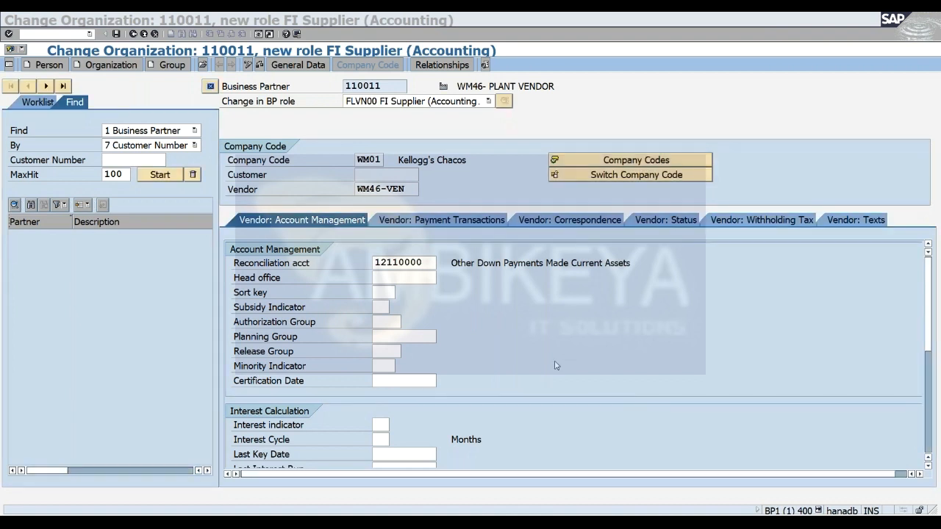
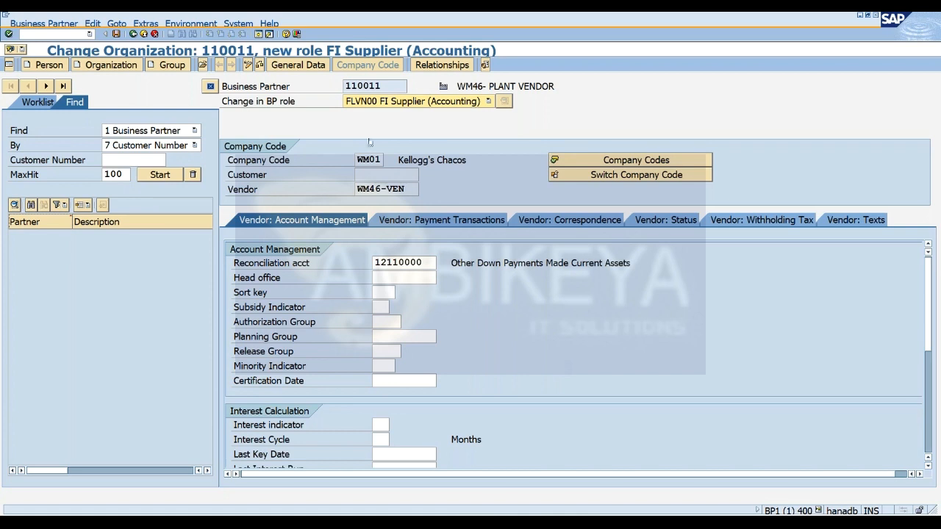
Open the SAP Customizing Implementation Guide in an additional session with transaction SPRO.
{"action": "left_click", "coordinate": [259, 34]}
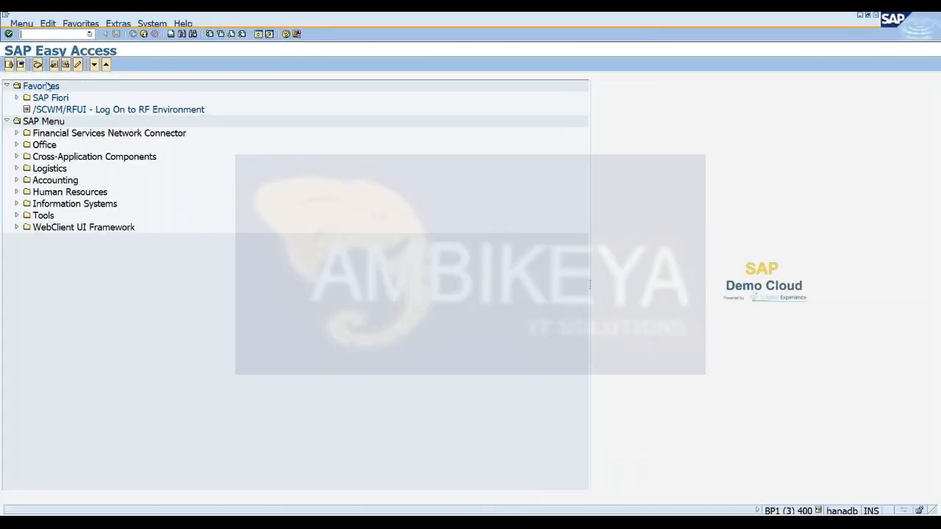
{"action": "type", "text": "SPRO"}
{"action": "key", "text": "Return"}
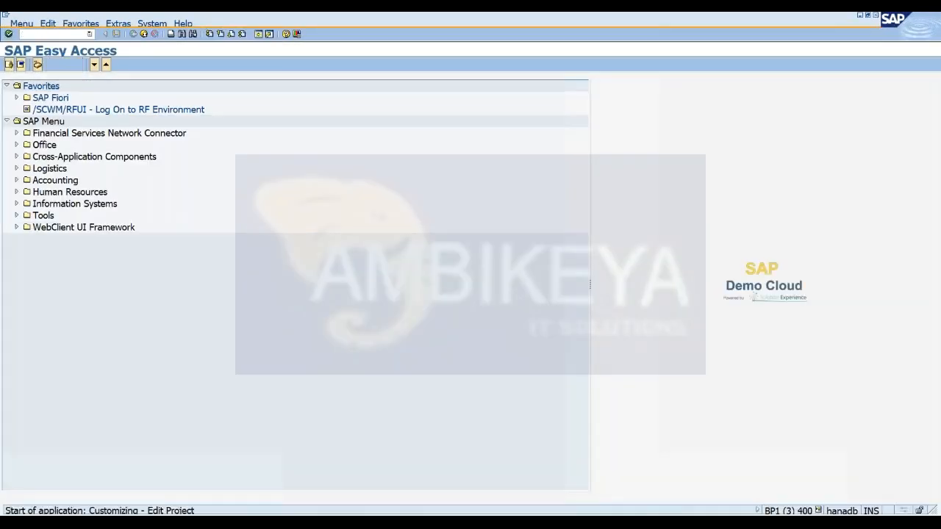
{"action": "left_click", "coordinate": [59, 65]}
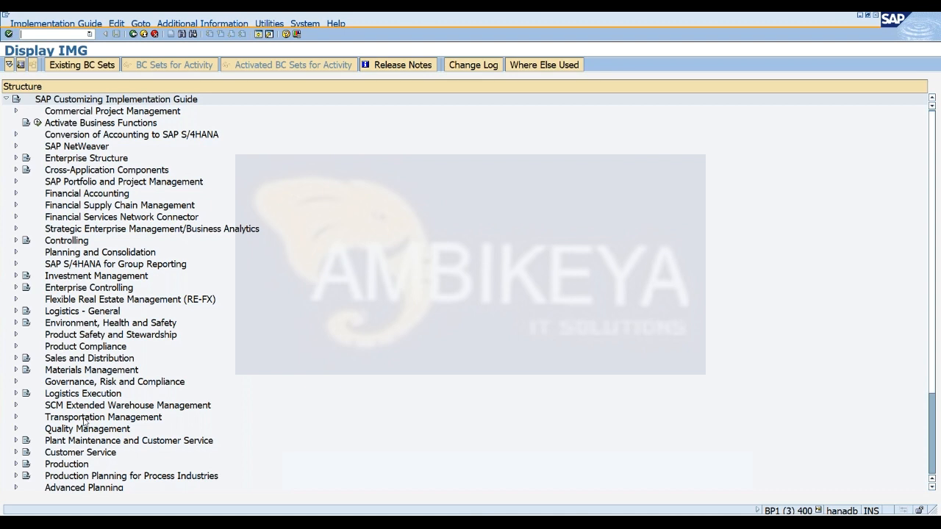
Save the plant vendor's FI Supplier (Accounting) role and switch the business partner to the FLVN01 Supplier role.
{"action": "key", "text": "alt+Tab"}
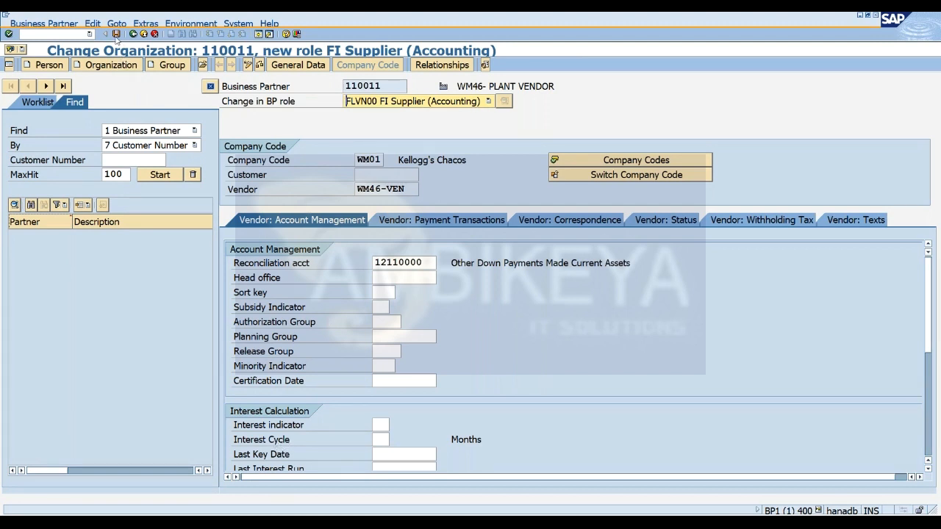
{"action": "left_click", "coordinate": [116, 35]}
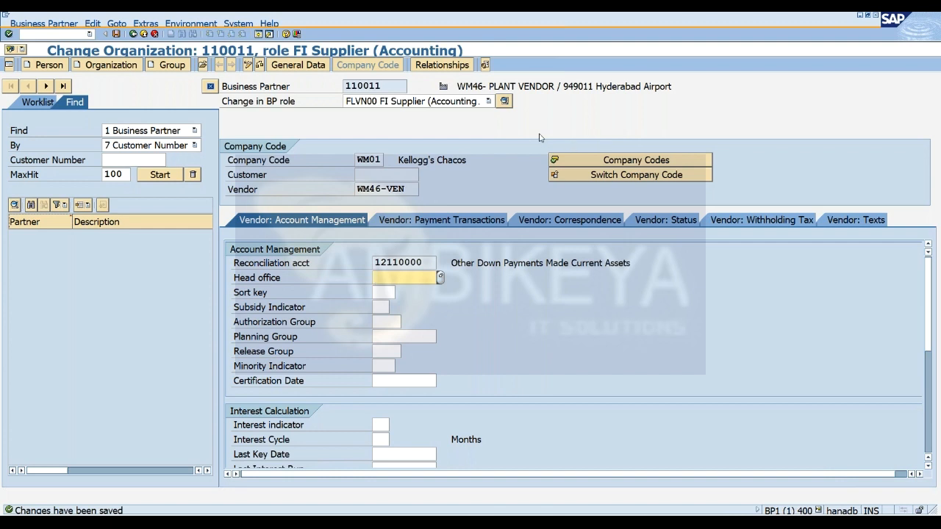
{"action": "left_click", "coordinate": [488, 102]}
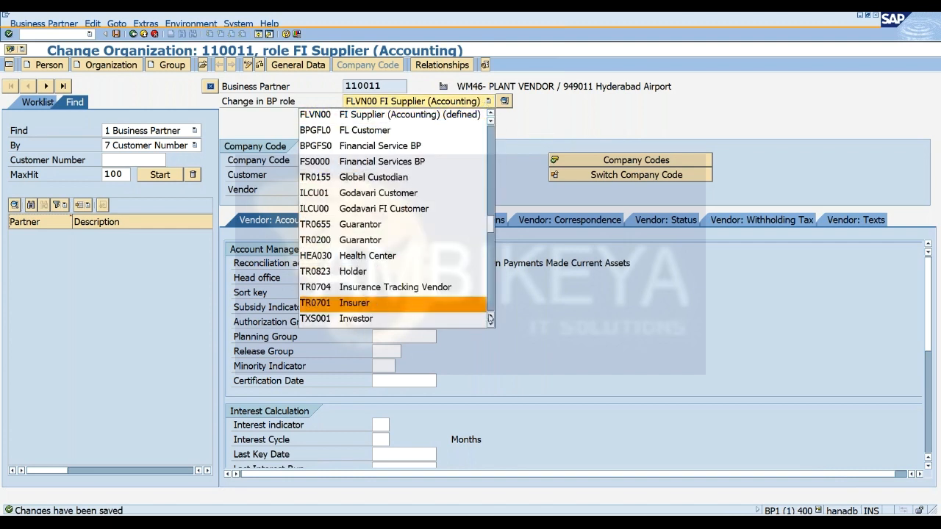
{"action": "left_click", "coordinate": [491, 325]}
{"action": "left_click", "coordinate": [490, 325]}
{"action": "left_click", "coordinate": [490, 325]}
{"action": "left_click", "coordinate": [490, 325]}
{"action": "left_click", "coordinate": [491, 325]}
{"action": "left_click", "coordinate": [491, 325]}
{"action": "left_click", "coordinate": [491, 325]}
{"action": "left_click", "coordinate": [491, 324]}
{"action": "left_click", "coordinate": [491, 325]}
{"action": "left_click", "coordinate": [491, 325]}
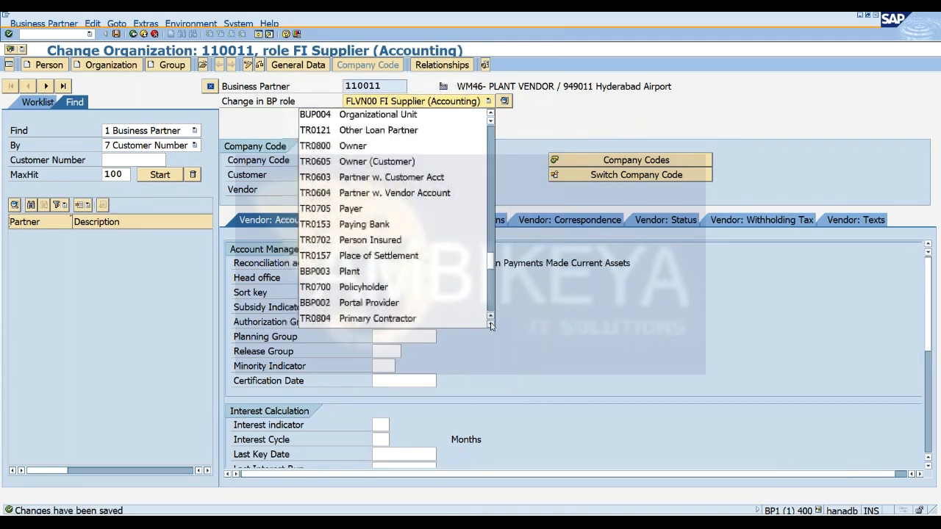
{"action": "left_click", "coordinate": [491, 325]}
{"action": "left_click", "coordinate": [491, 325]}
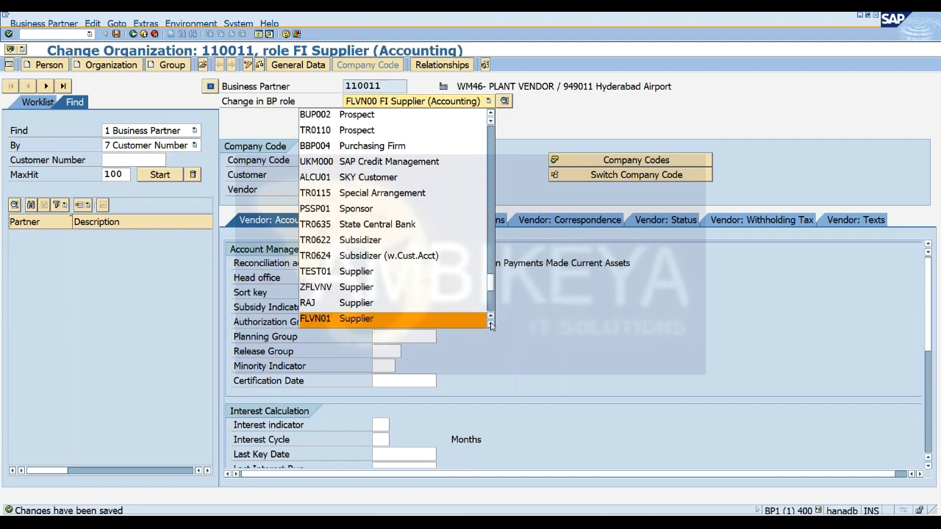
{"action": "left_click", "coordinate": [485, 319]}
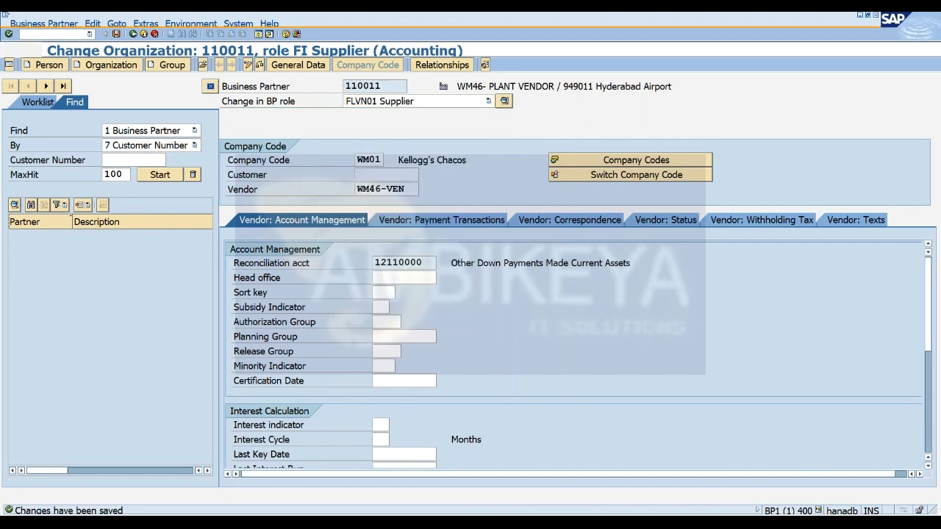
Assign plant WM46 in the vendor general data of the Supplier role.
{"action": "left_click", "coordinate": [925, 43]}
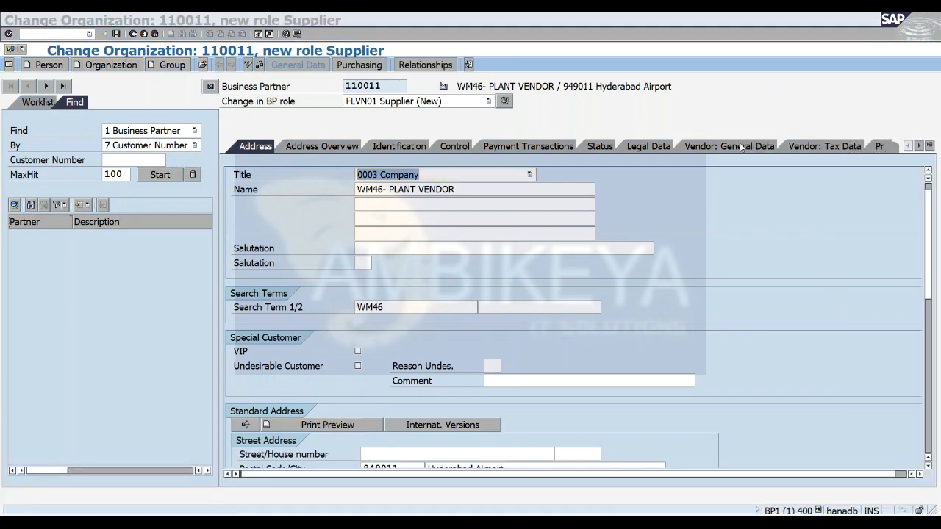
{"action": "left_click", "coordinate": [735, 148]}
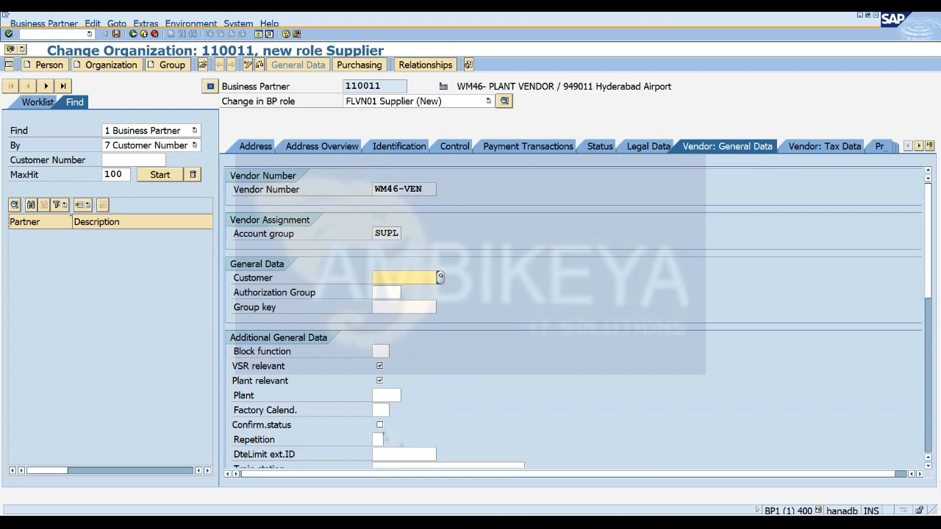
{"action": "left_click", "coordinate": [382, 396]}
{"action": "type", "text": "WM46"}
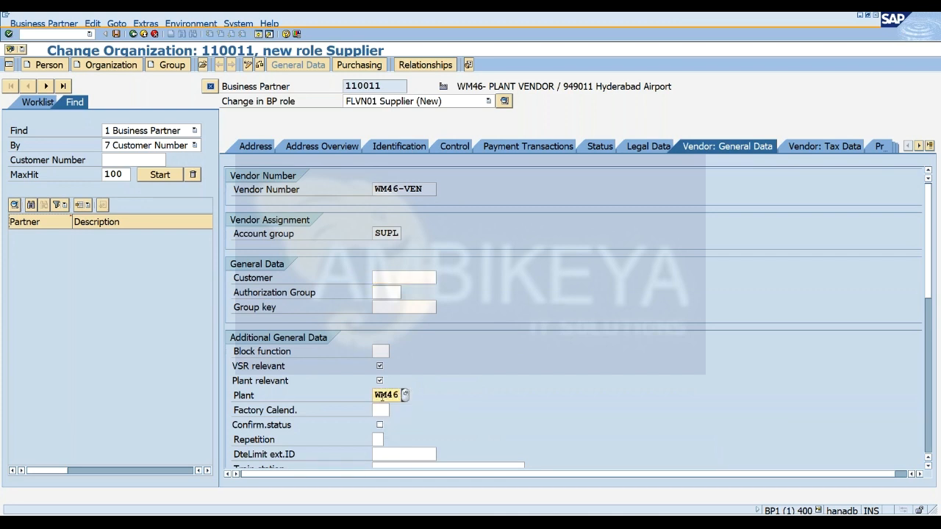
{"action": "key", "text": "Return"}
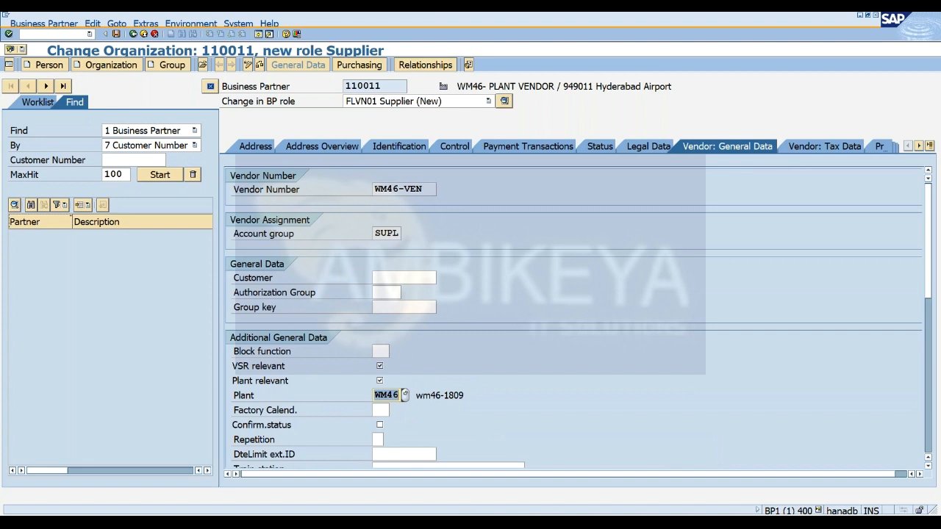
{"action": "left_click", "coordinate": [360, 66]}
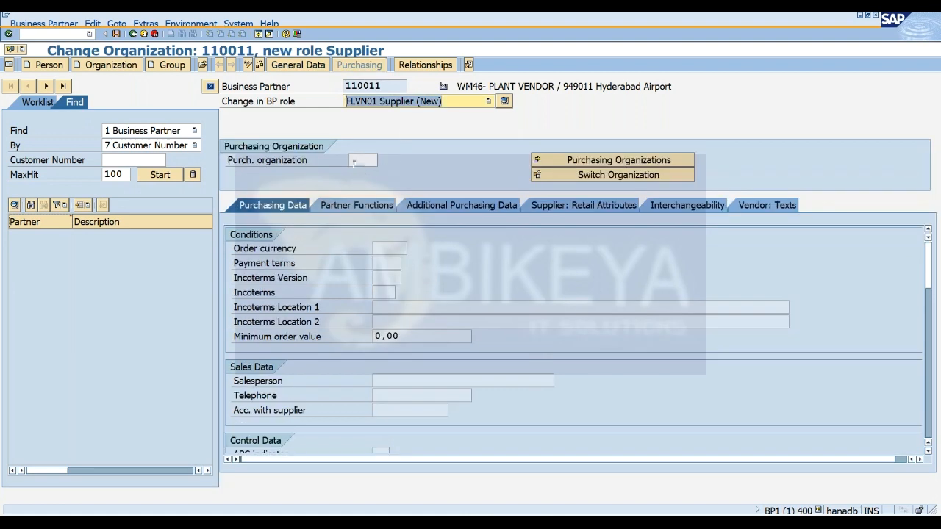
{"action": "left_click", "coordinate": [359, 160]}
{"action": "type", "text": "WM46"}
{"action": "key", "text": "BackSpace"}
{"action": "key", "text": "BackSpace"}
{"action": "key", "text": "BackSpace"}
{"action": "key", "text": "BackSpace"}
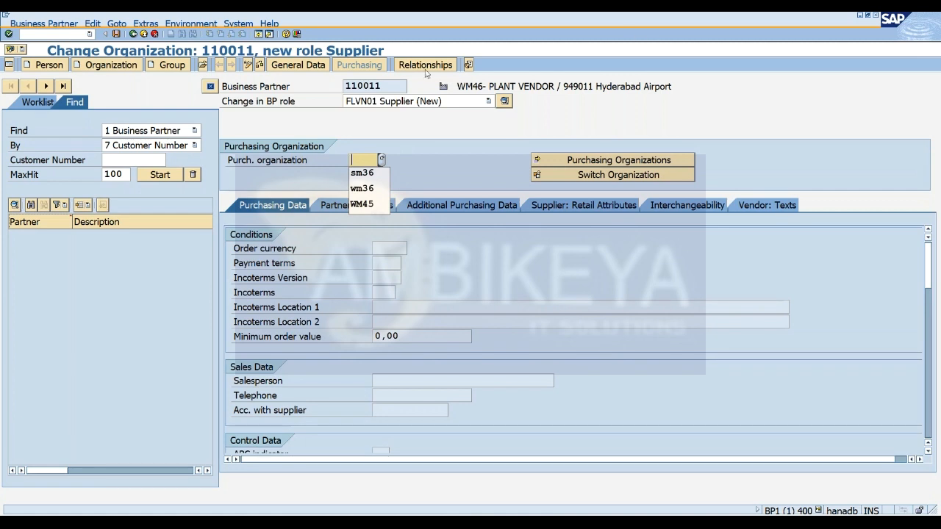
Save the Supplier role of the plant vendor and copy its business partner number.
{"action": "left_click", "coordinate": [115, 34]}
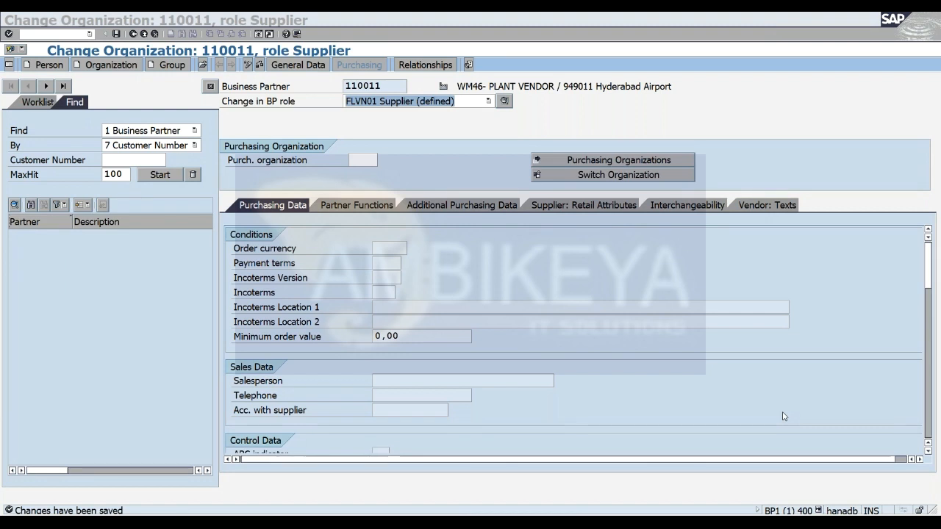
{"action": "double_click", "coordinate": [388, 86]}
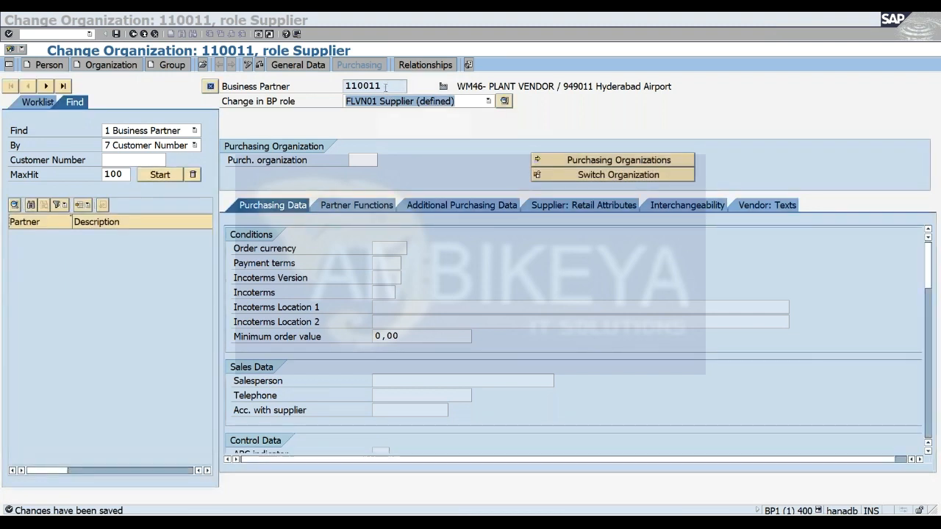
{"action": "key", "text": "ctrl+c"}
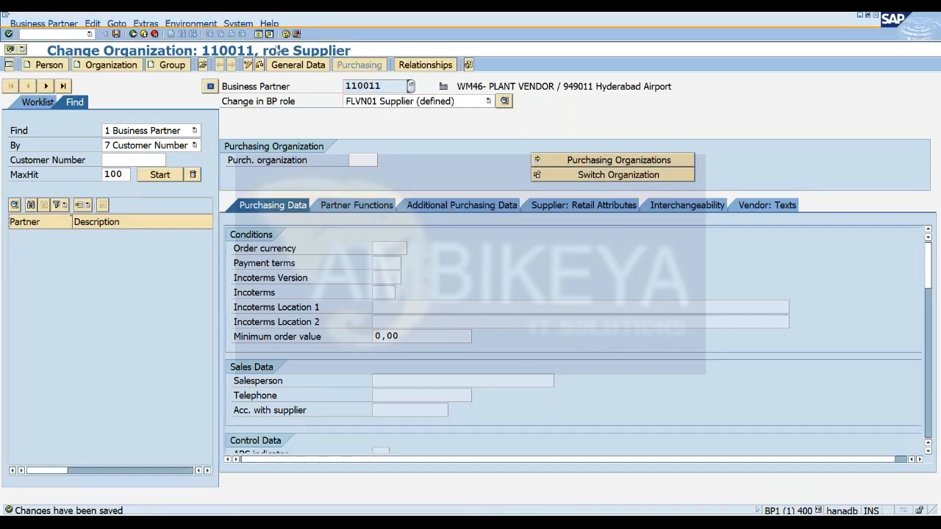
Start transaction SPRO in a new session and display the SAP Customizing Implementation Guide.
{"action": "left_click", "coordinate": [259, 35]}
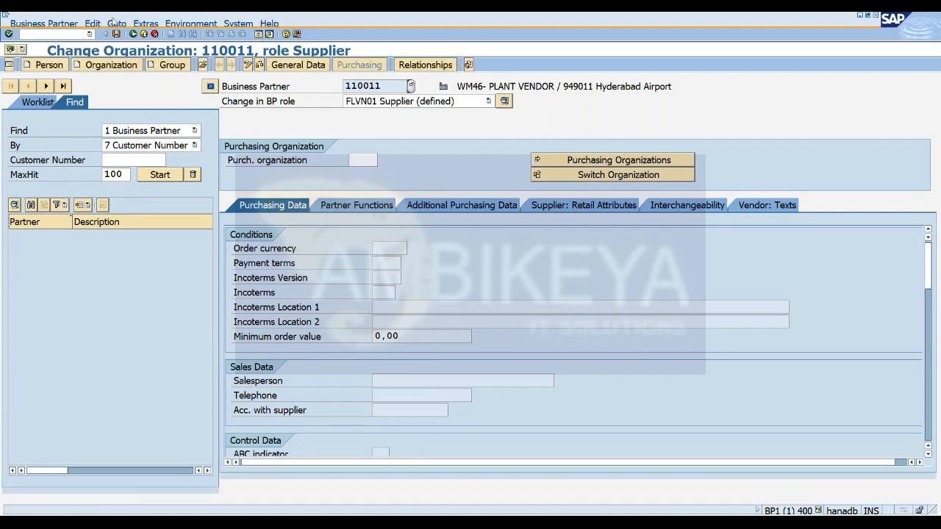
{"action": "type", "text": "spro"}
{"action": "key", "text": "Return"}
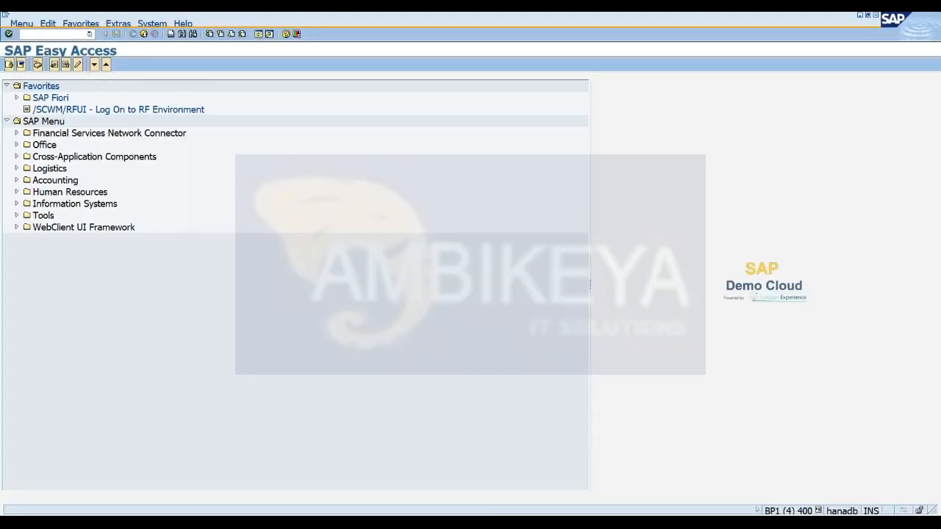
{"action": "left_click", "coordinate": [53, 65]}
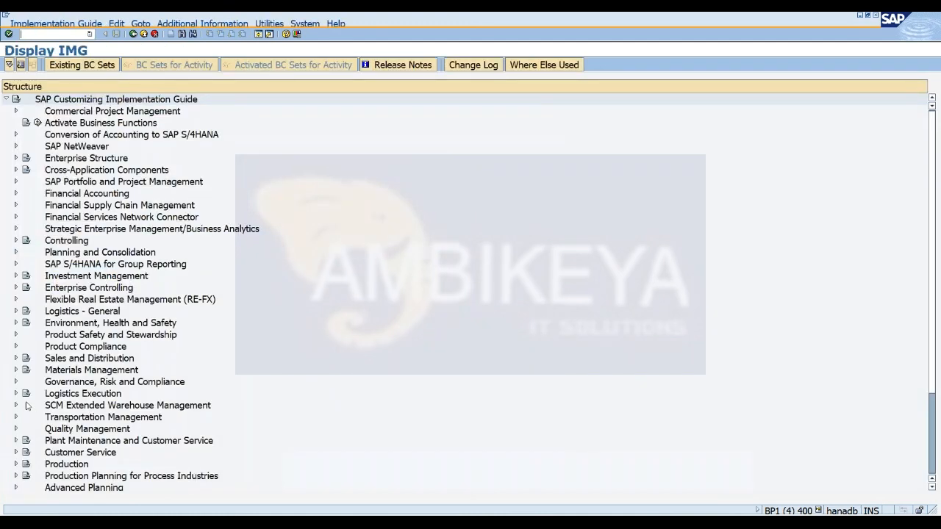
Open Map Storage Locations from ERP System to EWM, found in Extended Warehouse Management under Interfaces, ERP Integration, Goods Movements.
{"action": "left_click", "coordinate": [16, 405]}
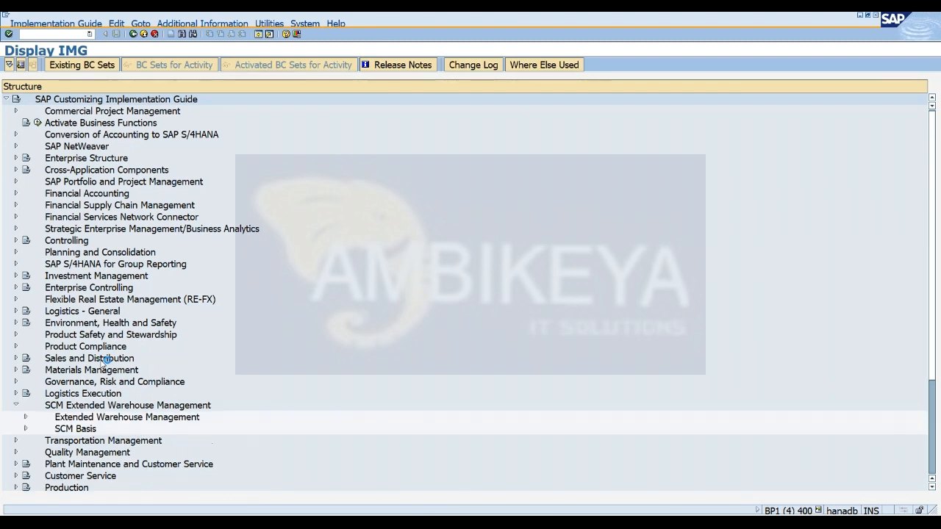
{"action": "left_click", "coordinate": [26, 417]}
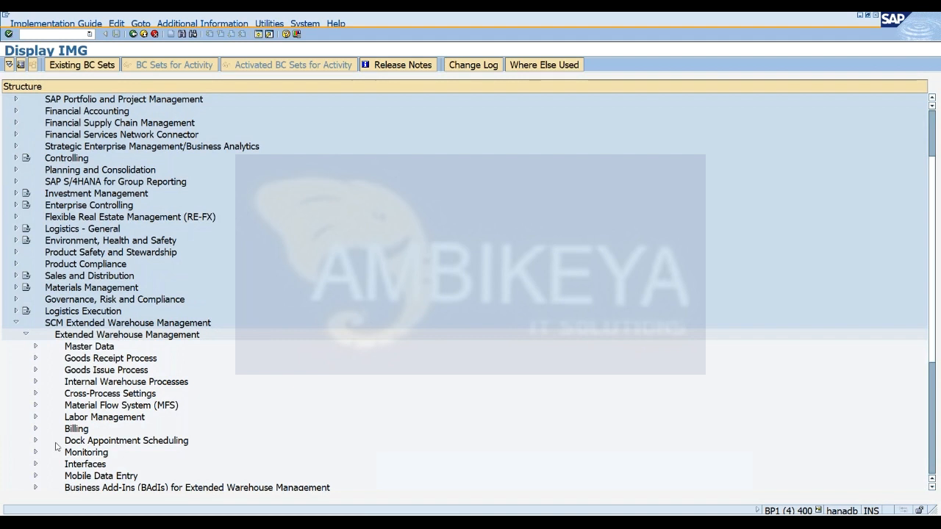
{"action": "left_click", "coordinate": [35, 464]}
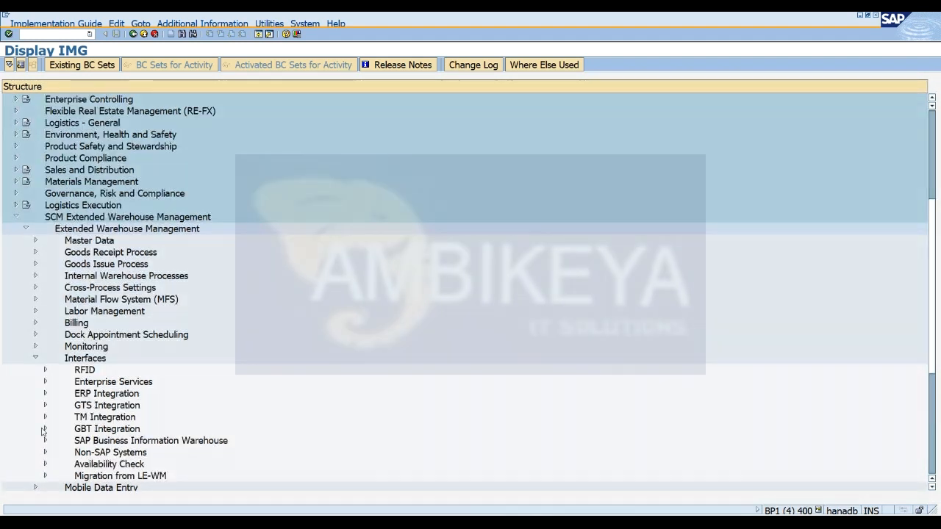
{"action": "left_click", "coordinate": [45, 395]}
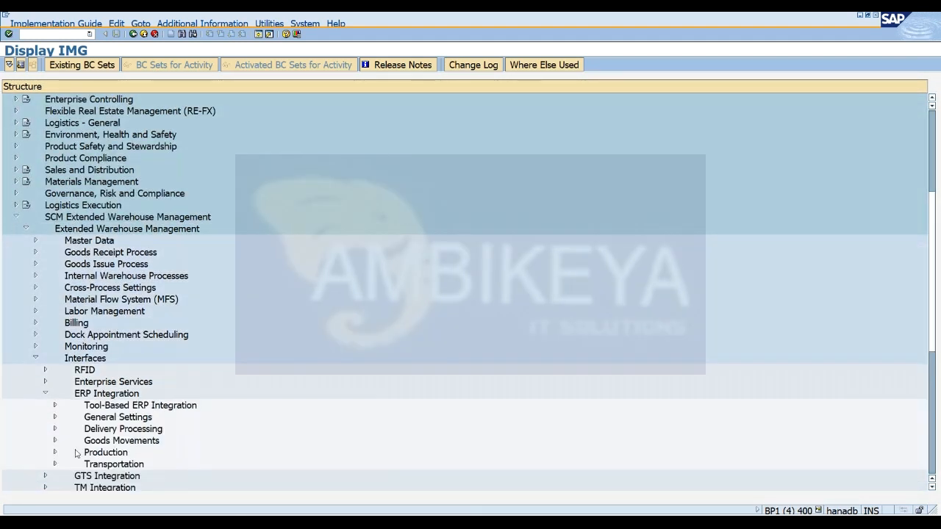
{"action": "left_click", "coordinate": [54, 441]}
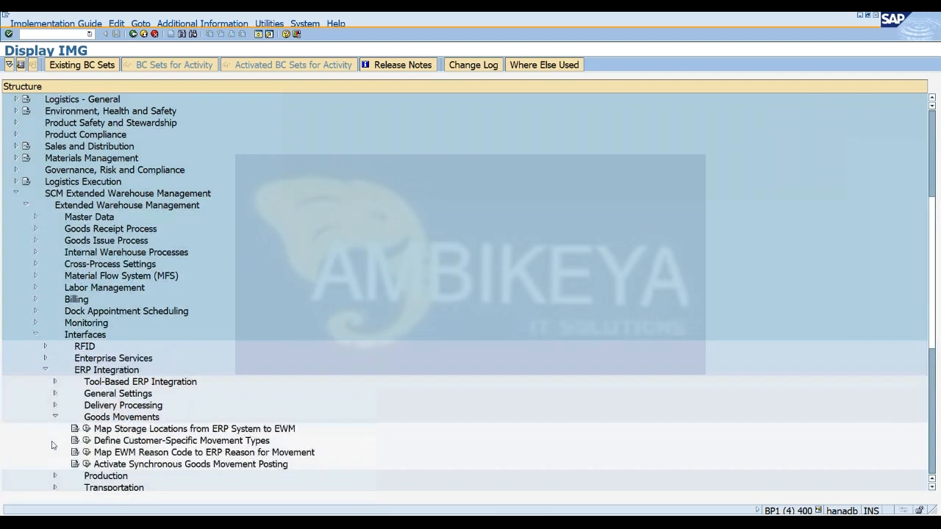
{"action": "left_click", "coordinate": [86, 428]}
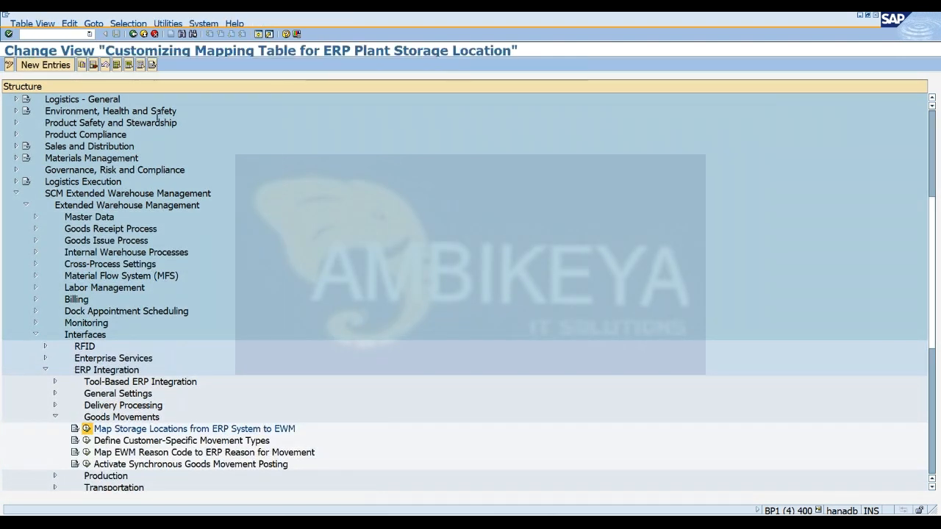
Position the ERP plant storage location mapping table at plant WM46.
{"action": "left_click", "coordinate": [176, 483]}
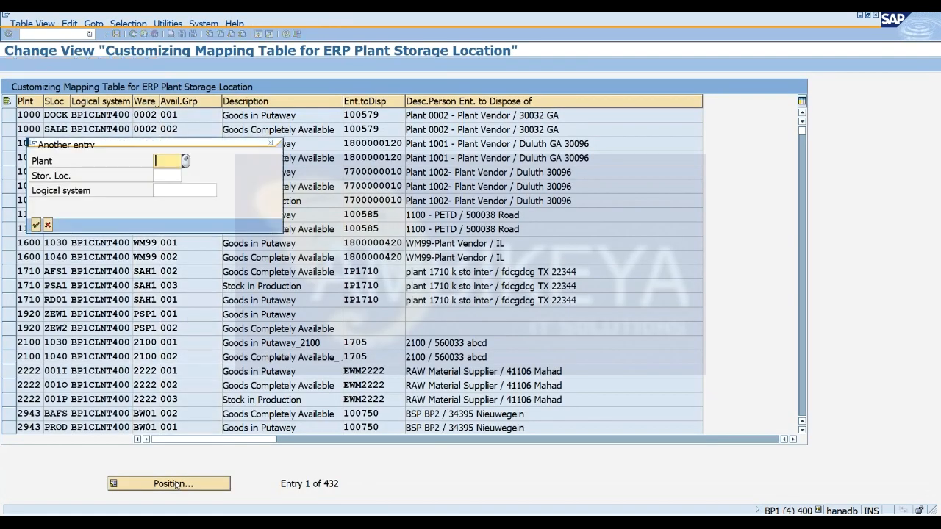
{"action": "type", "text": "WM46"}
{"action": "key", "text": "Return"}
{"action": "key", "text": "Return"}
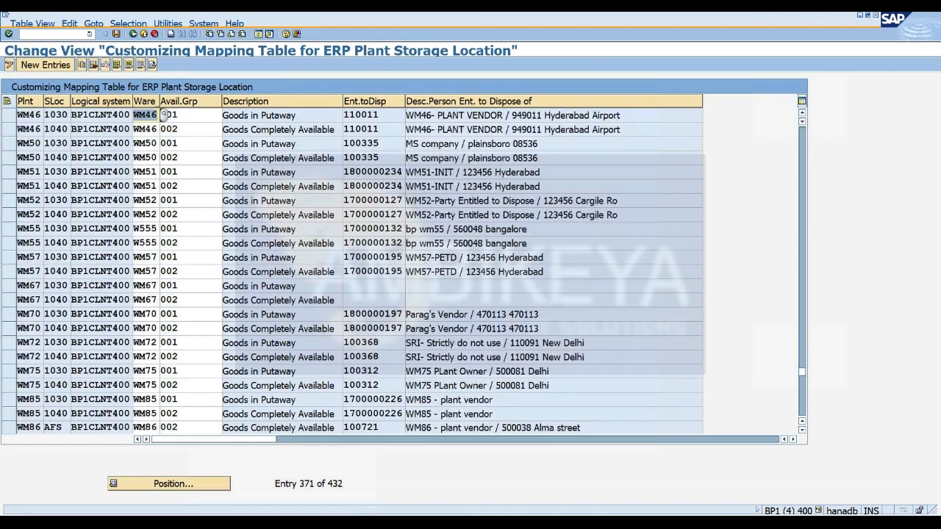
Delete the two WM46 mapping entries for storage locations 1030 and 1040 and save the table.
{"action": "left_click", "coordinate": [11, 116]}
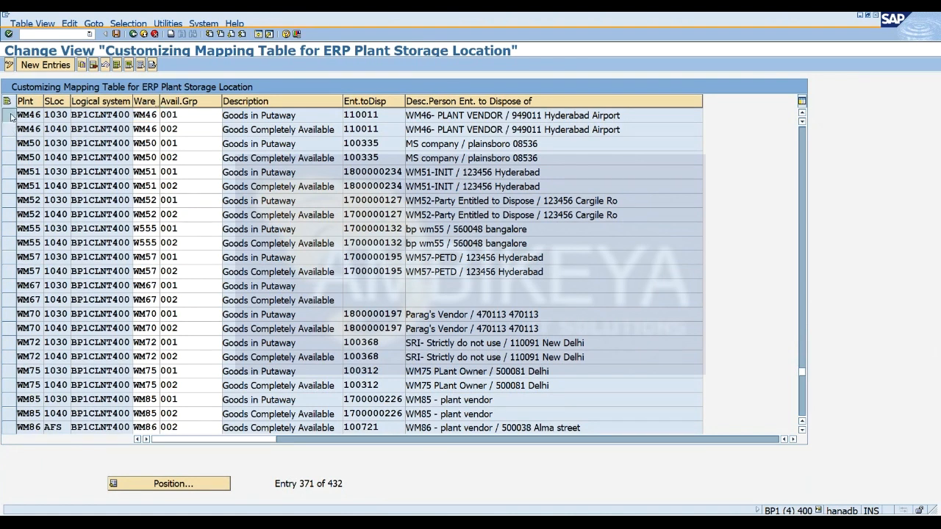
{"action": "left_click", "coordinate": [10, 133]}
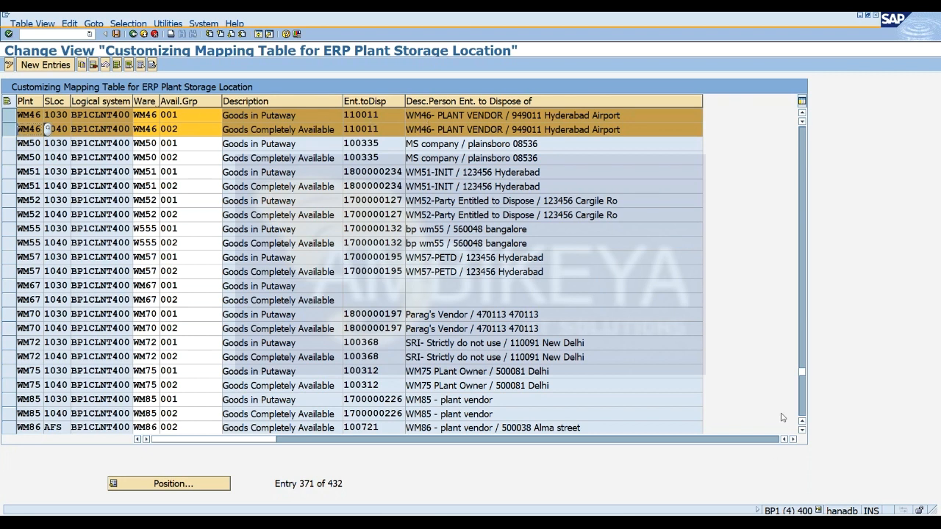
{"action": "key", "text": "alt+Tab"}
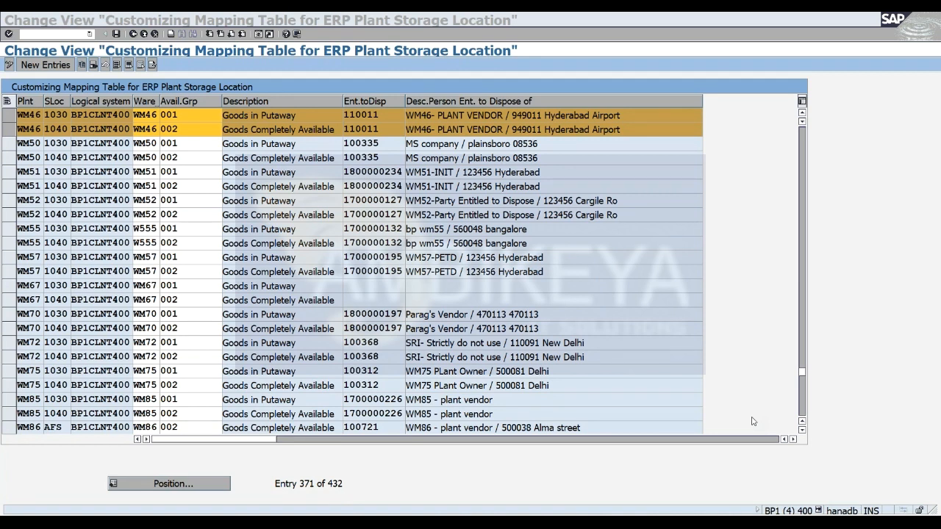
{"action": "left_click", "coordinate": [745, 338]}
{"action": "left_click", "coordinate": [94, 66]}
{"action": "left_click", "coordinate": [116, 34]}
{"action": "left_click", "coordinate": [36, 194]}
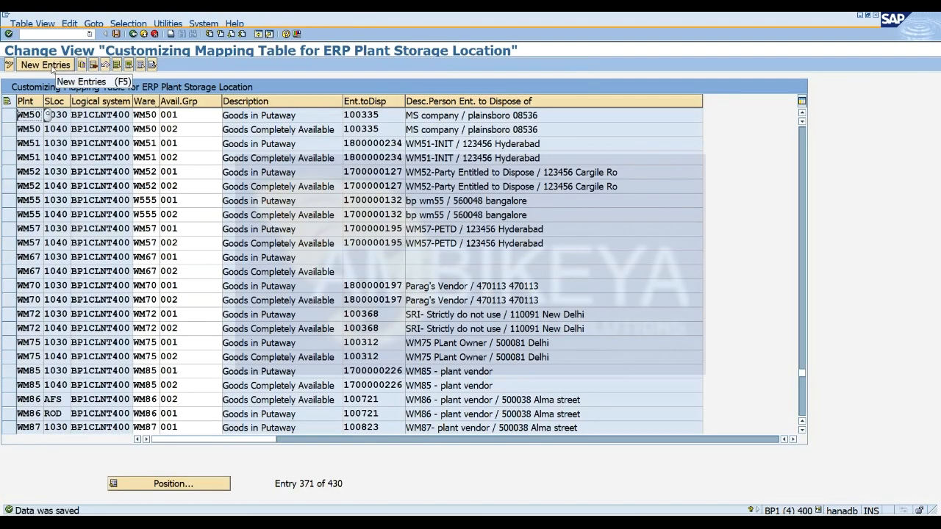
Copy the two WM50 mapping entries for storage locations 1030 and 1040 as the basis for new entries.
{"action": "left_click_drag", "start_coordinate": [9, 115], "coordinate": [19, 328]}
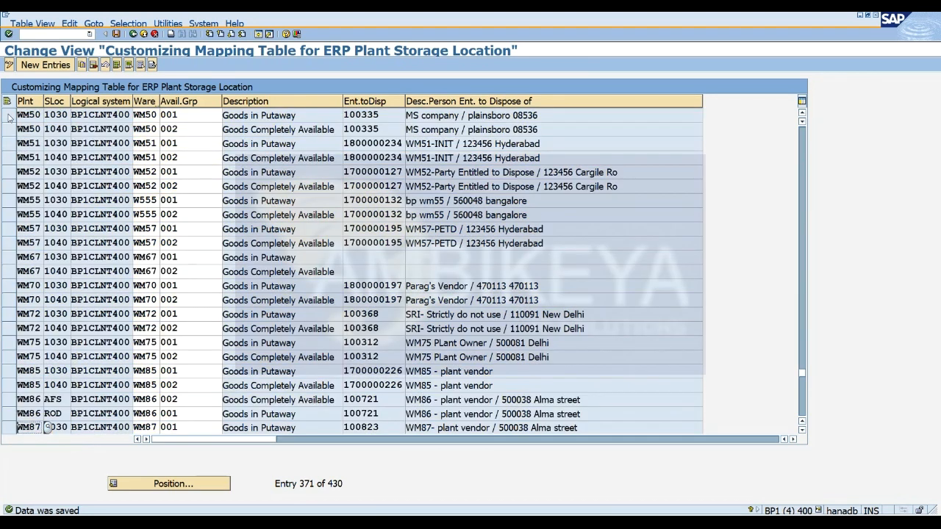
{"action": "left_click", "coordinate": [8, 116]}
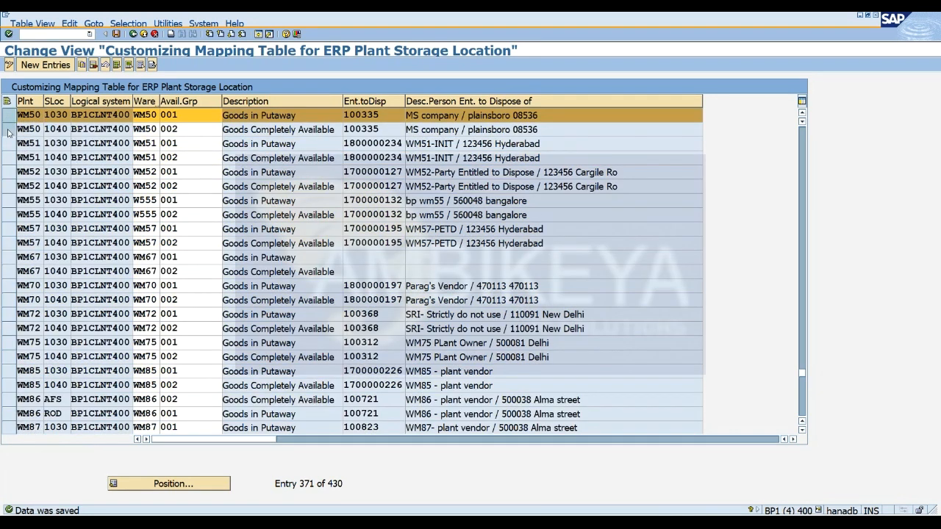
{"action": "left_click", "coordinate": [9, 129]}
{"action": "left_click", "coordinate": [82, 65]}
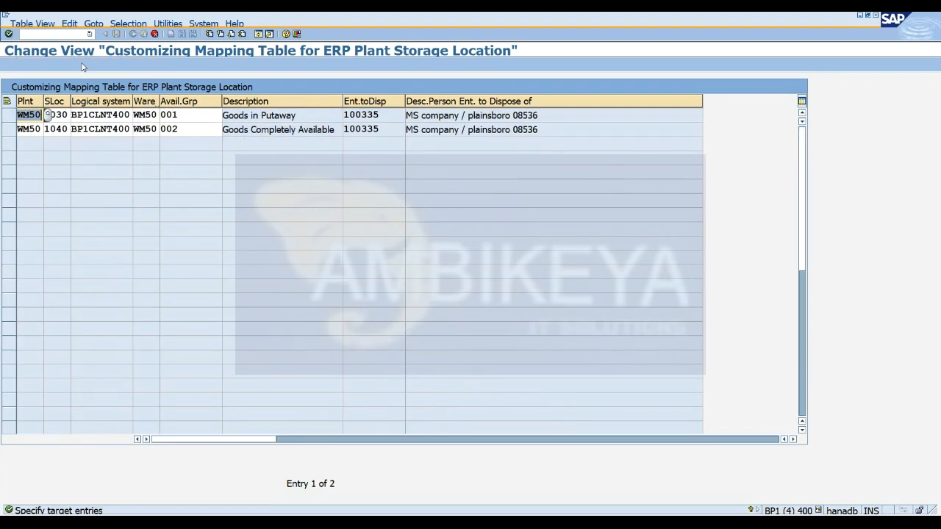
Set the plant and the warehouse number of the copied storage location 1030 entry to WM46.
{"action": "type", "text": "WM46"}
{"action": "key", "text": "Tab"}
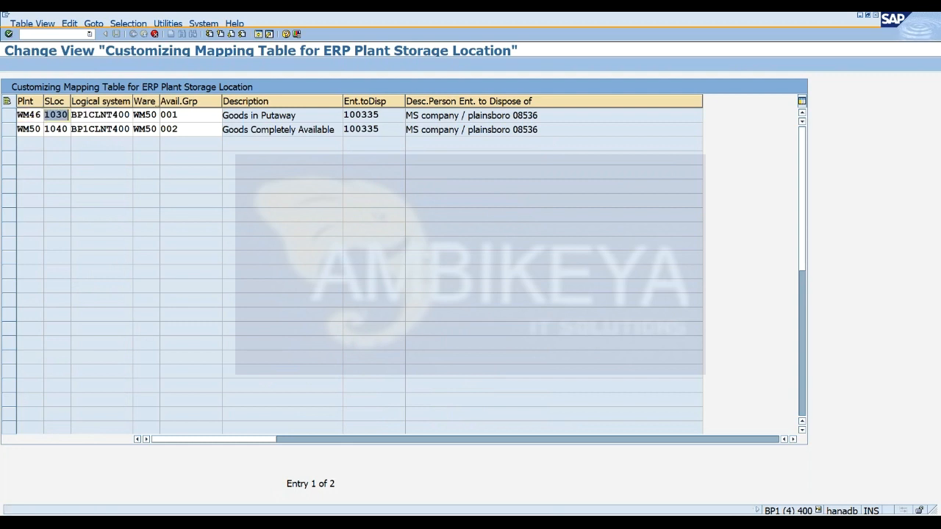
{"action": "key", "text": "Tab"}
{"action": "key", "text": "Tab"}
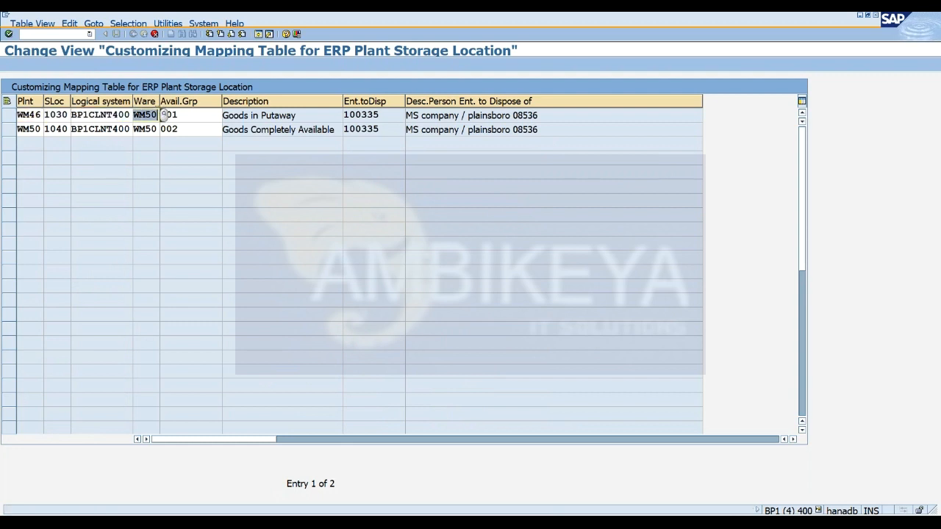
{"action": "type", "text": "WM46"}
{"action": "type", "text": "001"}
{"action": "key", "text": "Tab"}
{"action": "key", "text": "Tab"}
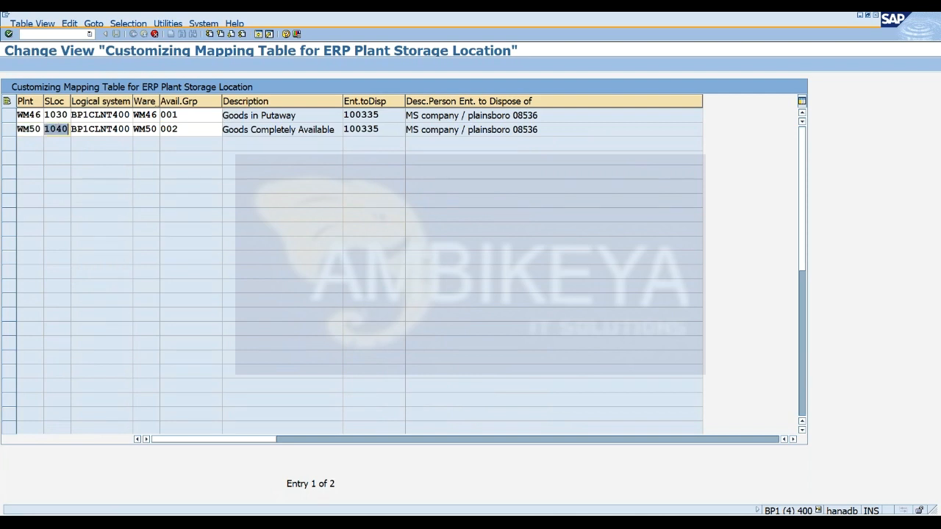
Set the plant and the warehouse number of the copied storage location 1040 entry to WM46.
{"action": "left_click", "coordinate": [60, 129]}
{"action": "left_click", "coordinate": [41, 131]}
{"action": "key", "text": "Right"}
{"action": "key", "text": "BackSpace"}
{"action": "key", "text": "BackSpace"}
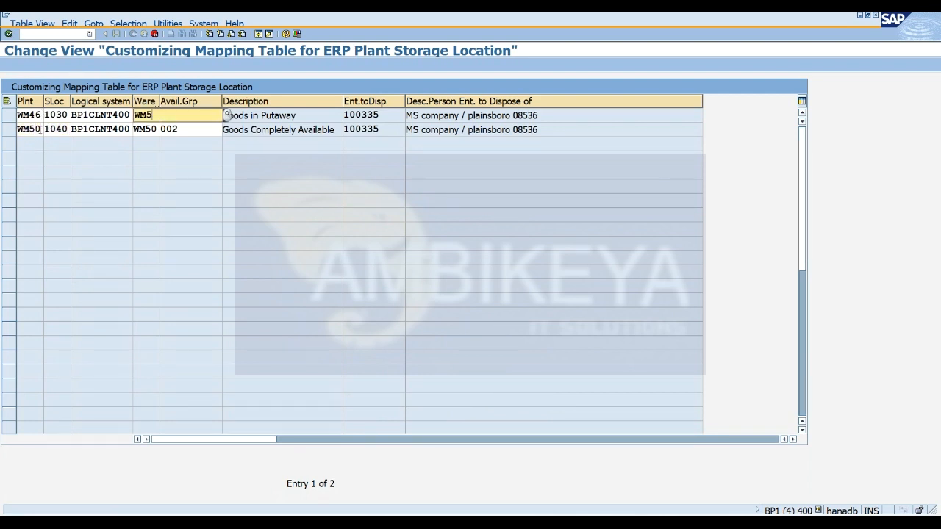
{"action": "type", "text": "46"}
{"action": "key", "text": "Down"}
{"action": "key", "text": "Return"}
{"action": "key", "text": "Tab"}
{"action": "key", "text": "Tab"}
{"action": "key", "text": "Tab"}
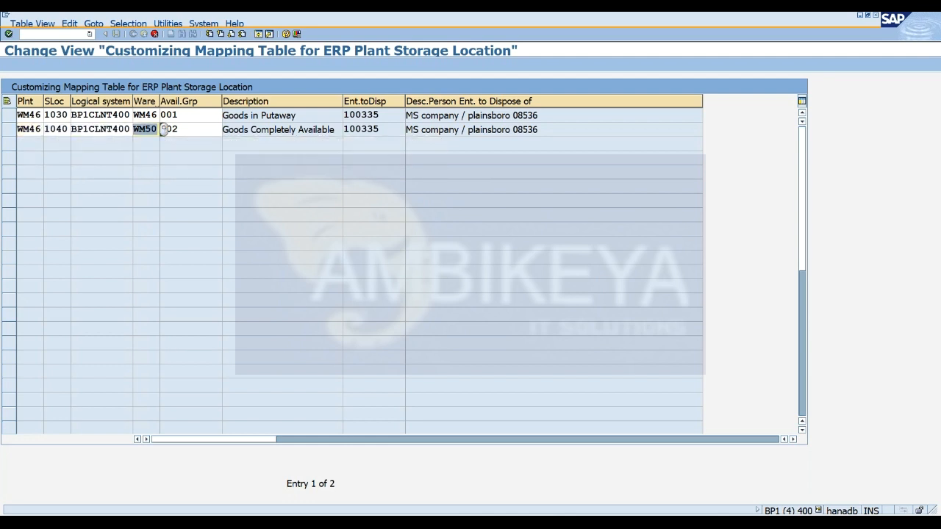
{"action": "type", "text": "WM46"}
Accept the two copied WM46 entries and save the storage location mapping table.
{"action": "key", "text": "Down"}
{"action": "key", "text": "Return"}
{"action": "key", "text": "Return"}
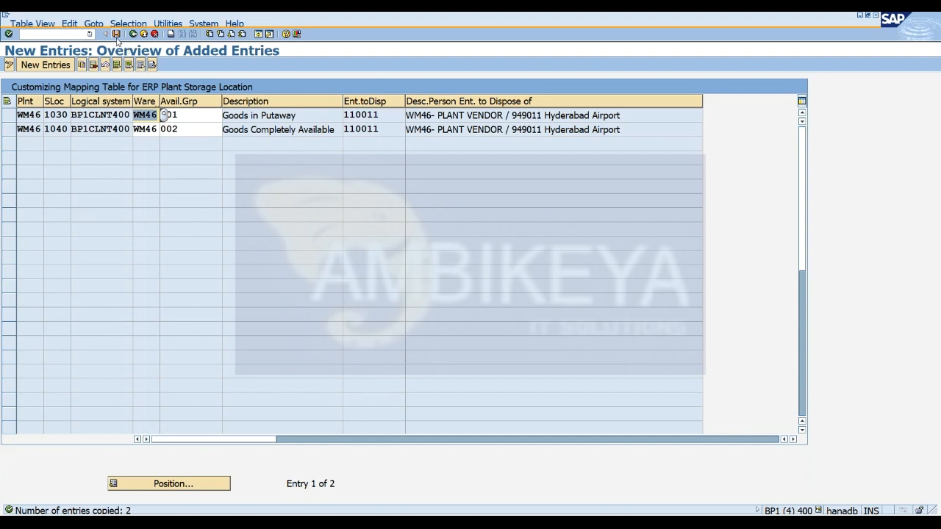
{"action": "left_click", "coordinate": [116, 34]}
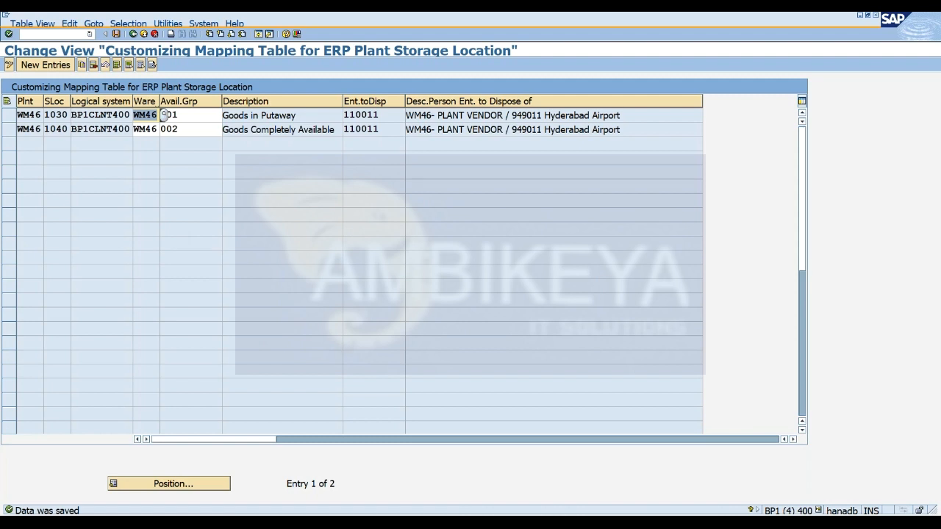
Switch to Notepad and add a BP note listing "1) cUSTODIAN" and "2) petd", with PLANT ROLE beside the custodian.
{"action": "key", "text": "alt+Tab"}
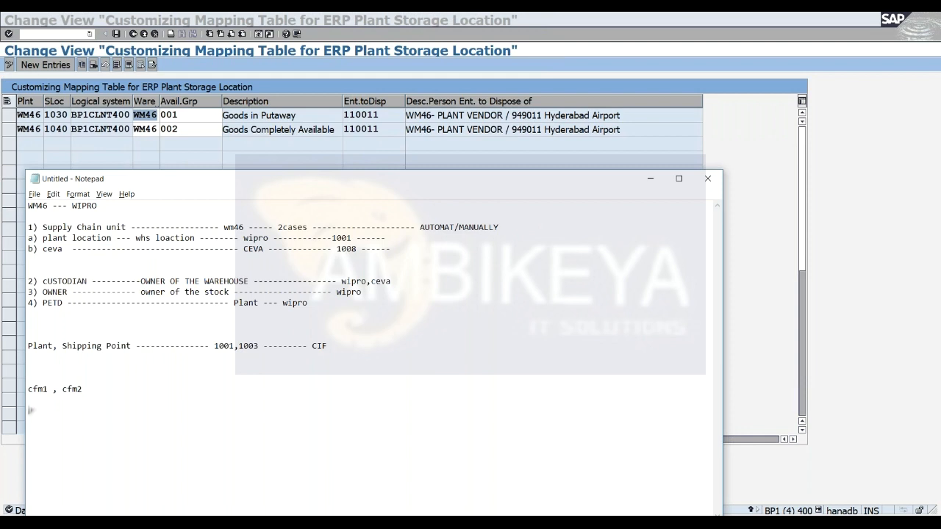
{"action": "type", "text": "BP "}
{"action": "type", "text": "----------------------- "}
{"action": "type", "text": "1)"}
{"action": "type", "text": " c"}
{"action": "type", "text": "USTODIAN                            "}
{"action": "type", "text": "2)"}
{"action": "type", "text": " pet"}
{"action": "type", "text": "d "}
{"action": "type", "text": "---------------- P"}
{"action": "type", "text": "LANT ROLE"}
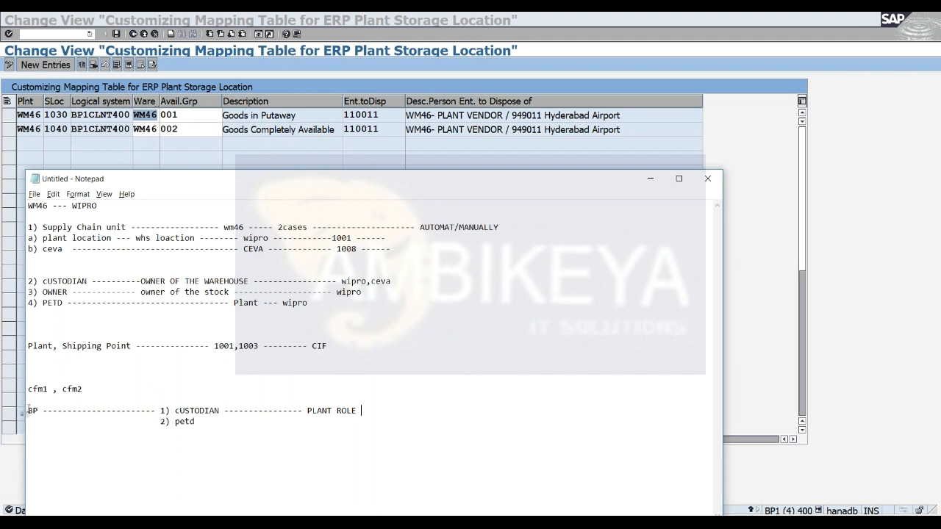
{"action": "left_click_drag", "start_coordinate": [28, 416], "coordinate": [125, 417]}
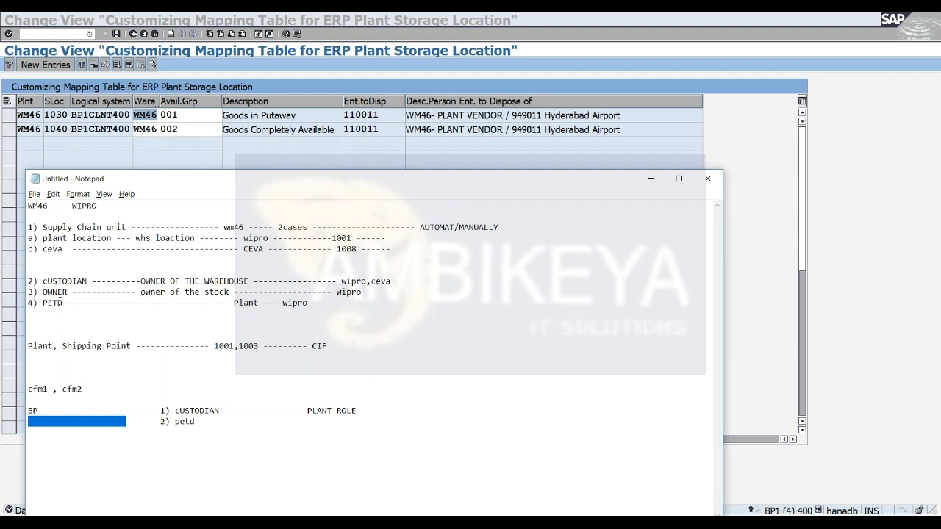
{"action": "left_click_drag", "start_coordinate": [37, 302], "coordinate": [249, 326]}
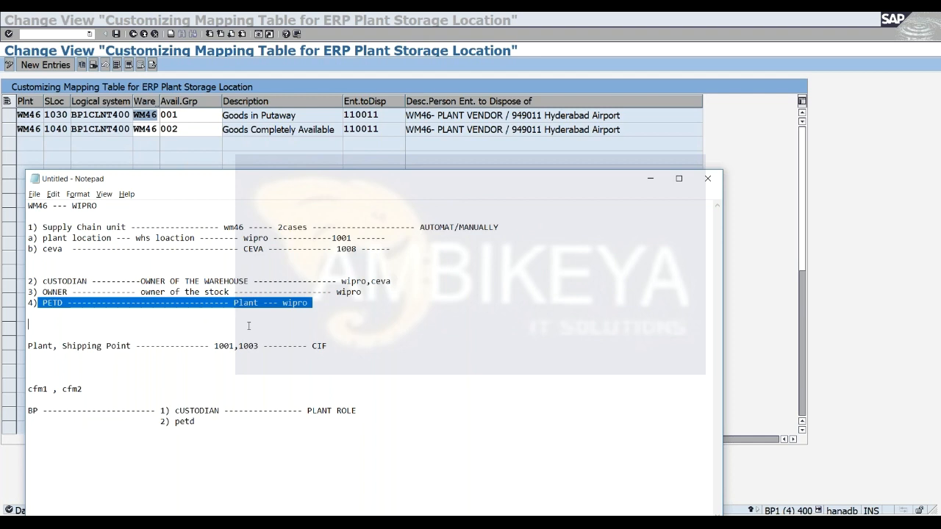
{"action": "left_click", "coordinate": [324, 305]}
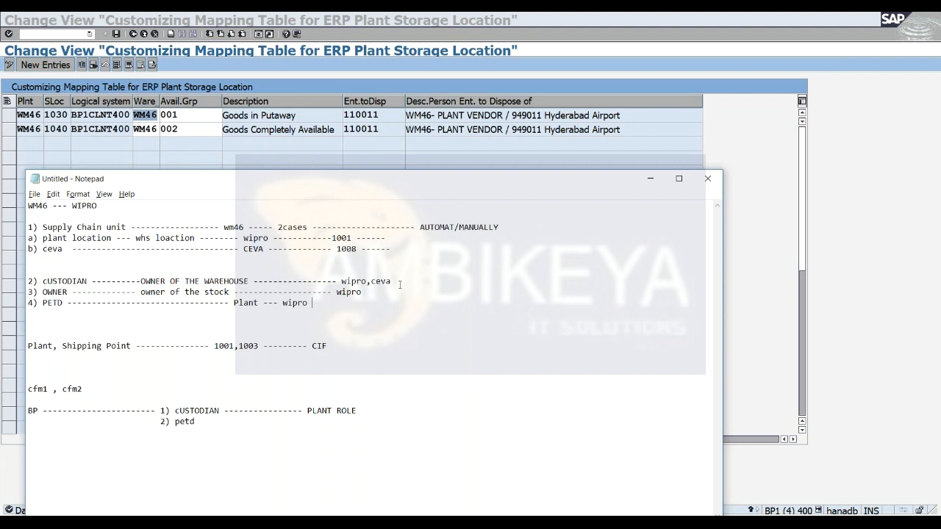
Return to SAP, start transaction SPRO in a new session and display the SAP Customizing Implementation Guide.
{"action": "left_click", "coordinate": [656, 179]}
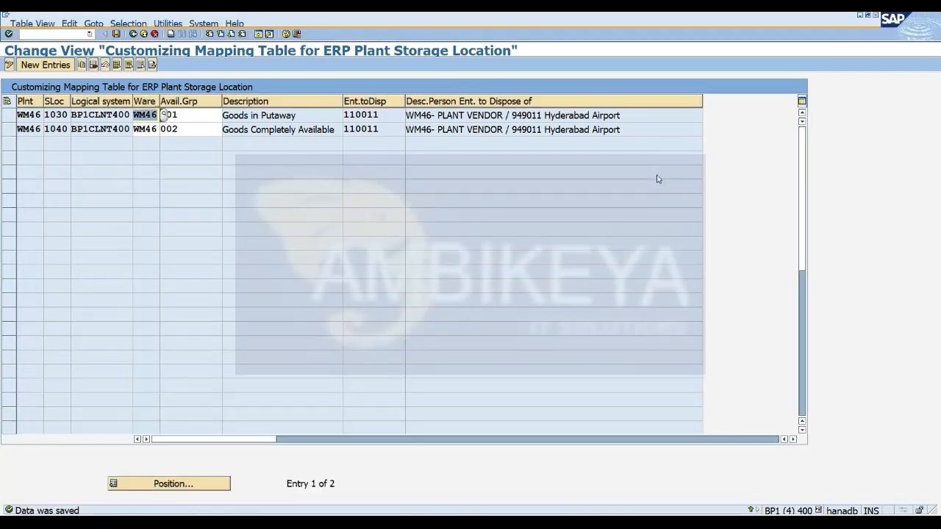
{"action": "left_click", "coordinate": [258, 33]}
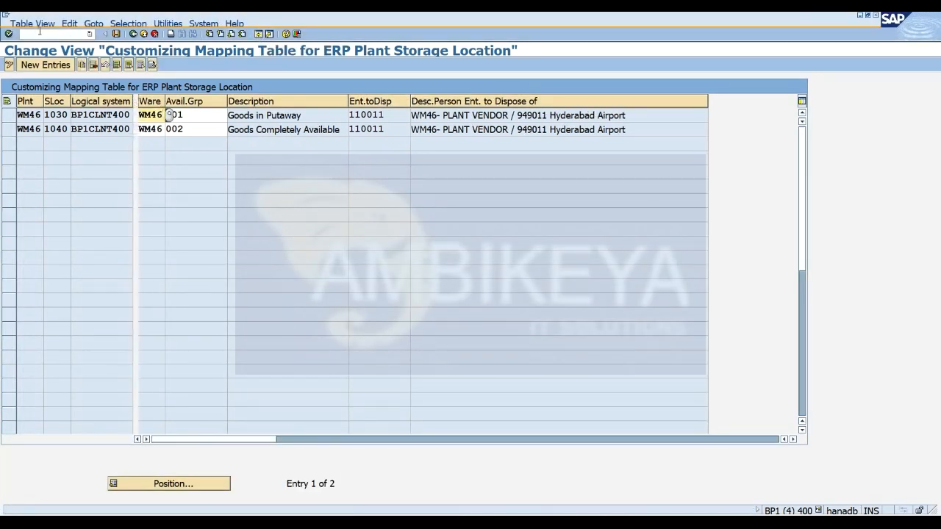
{"action": "type", "text": "spro"}
{"action": "key", "text": "Return"}
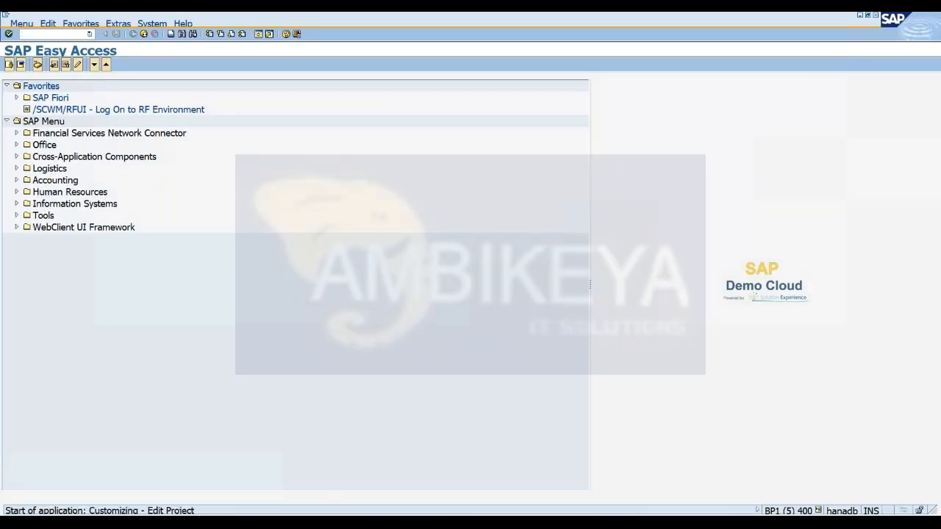
{"action": "left_click", "coordinate": [49, 65]}
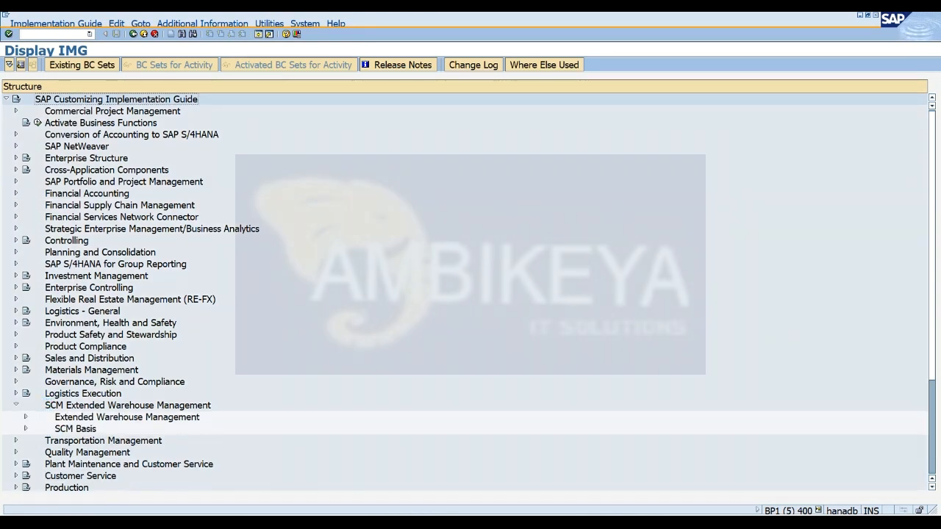
Open Assign Warehouse Numbers under Extended Warehouse Management, Master Data, for warehouse WM46 and begin a new entry.
{"action": "left_click", "coordinate": [26, 417]}
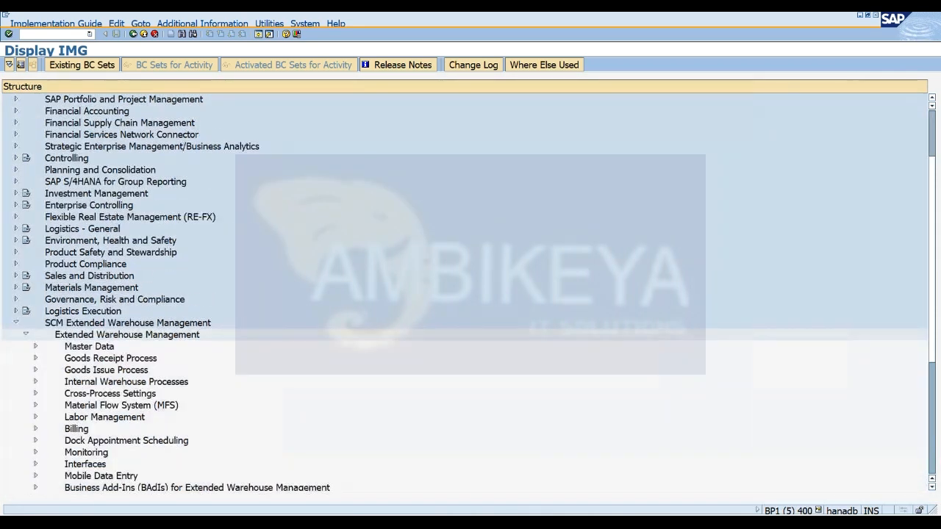
{"action": "left_click", "coordinate": [36, 347]}
{"action": "left_click", "coordinate": [67, 276]}
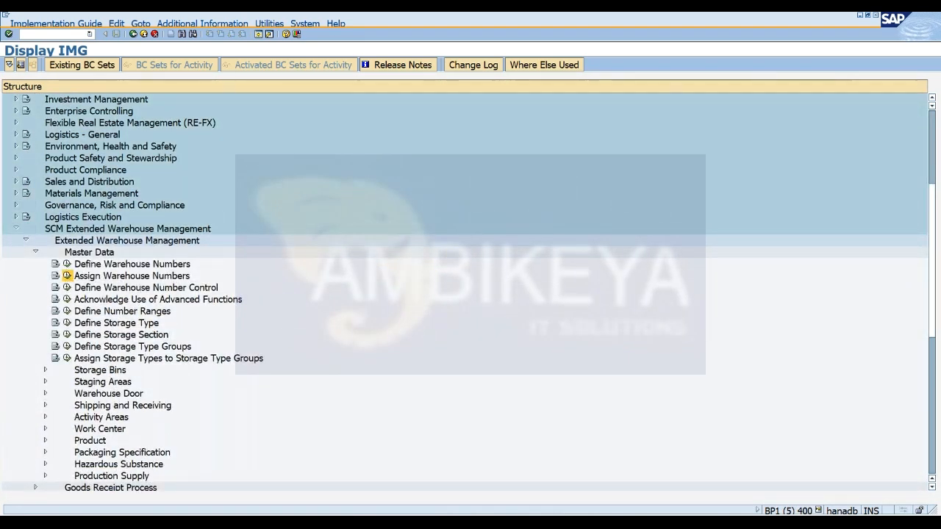
{"action": "type", "text": "WM46"}
{"action": "key", "text": "Return"}
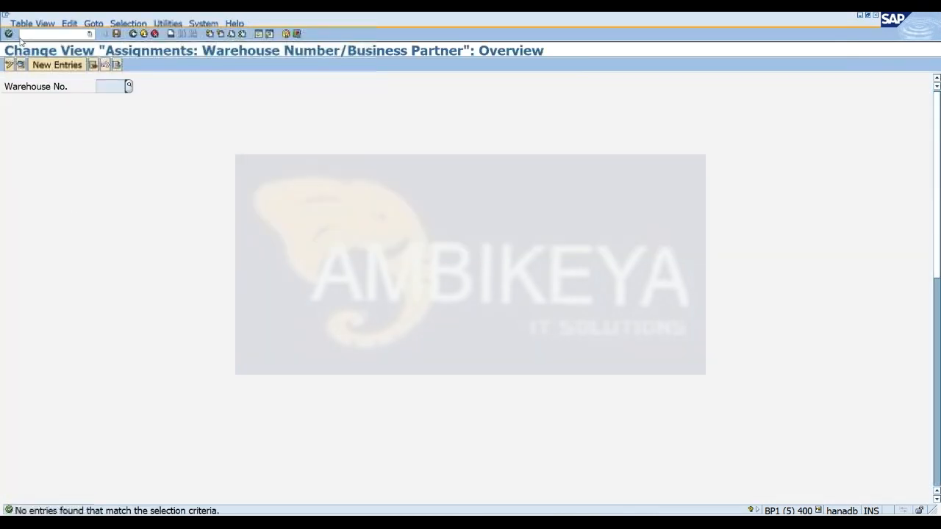
{"action": "left_click", "coordinate": [57, 65]}
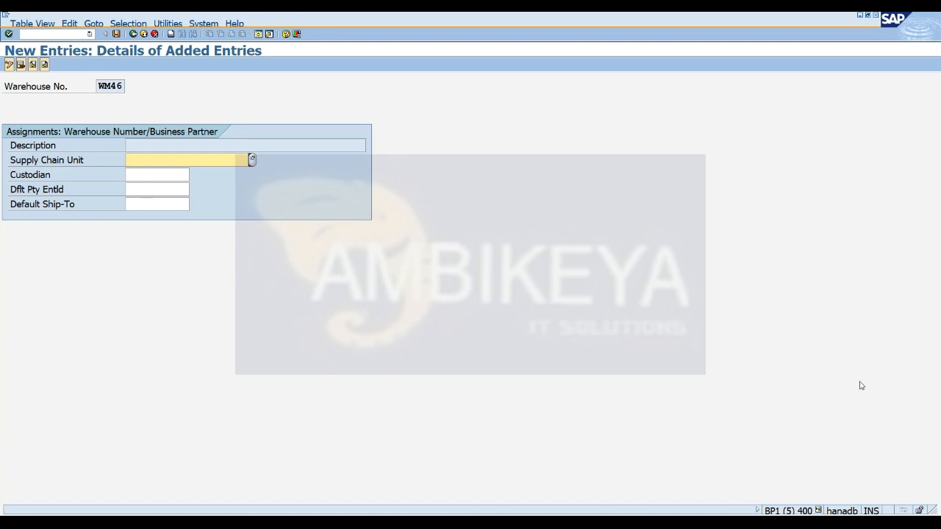
{"action": "left_click", "coordinate": [936, 379]}
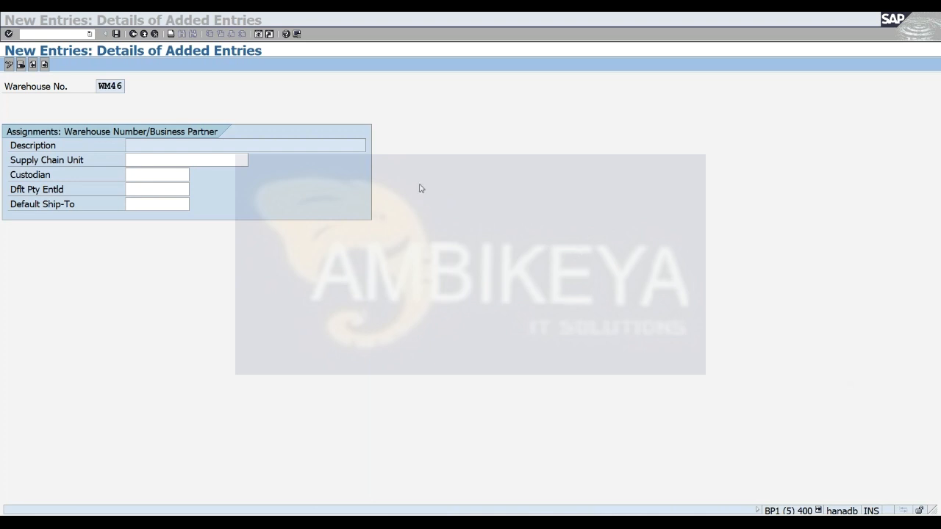
Start transaction CFM1 in a new session to create an integration model.
{"action": "left_click", "coordinate": [258, 34]}
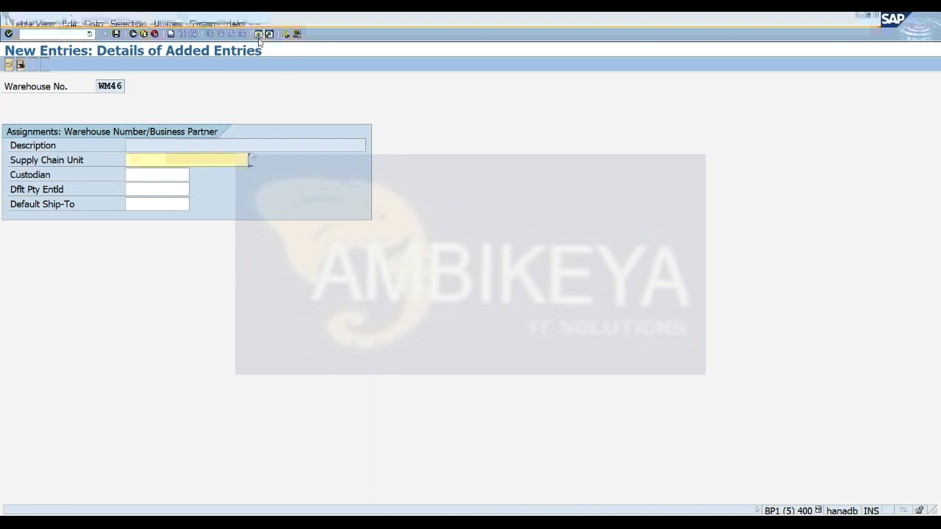
{"action": "type", "text": "CFM1"}
{"action": "key", "text": "Return"}
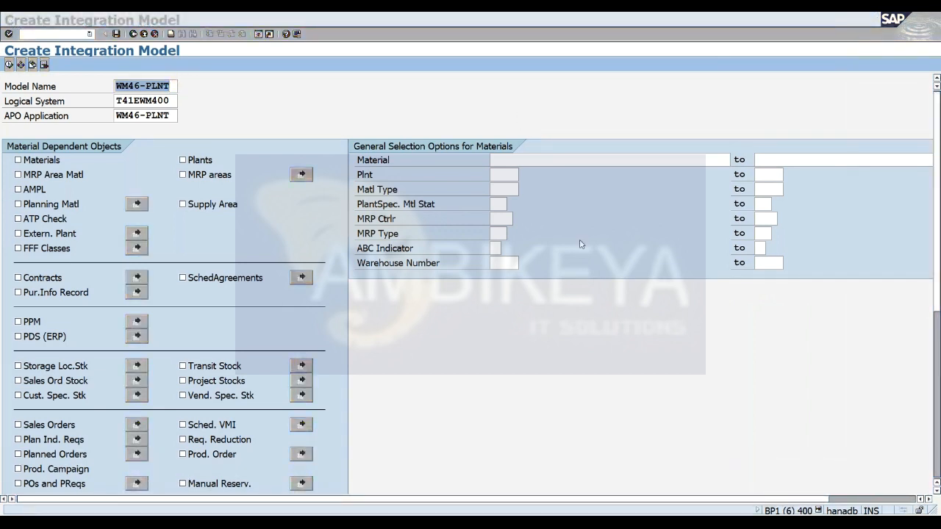
Show the Create Loc./BP options for the Customers object of the integration model, then exclude Customers again.
{"action": "left_click_drag", "start_coordinate": [936, 225], "coordinate": [937, 378]}
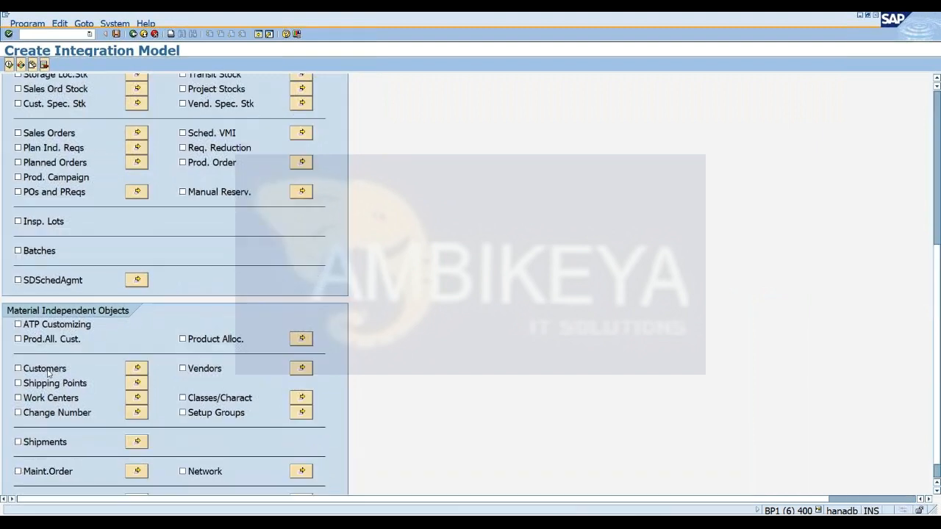
{"action": "left_click", "coordinate": [21, 369]}
{"action": "left_click", "coordinate": [137, 367]}
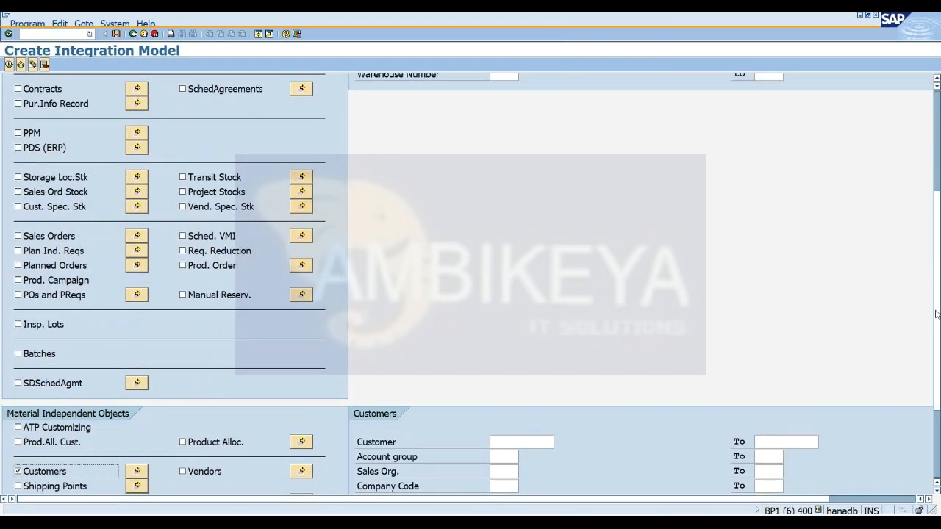
{"action": "left_click", "coordinate": [492, 418]}
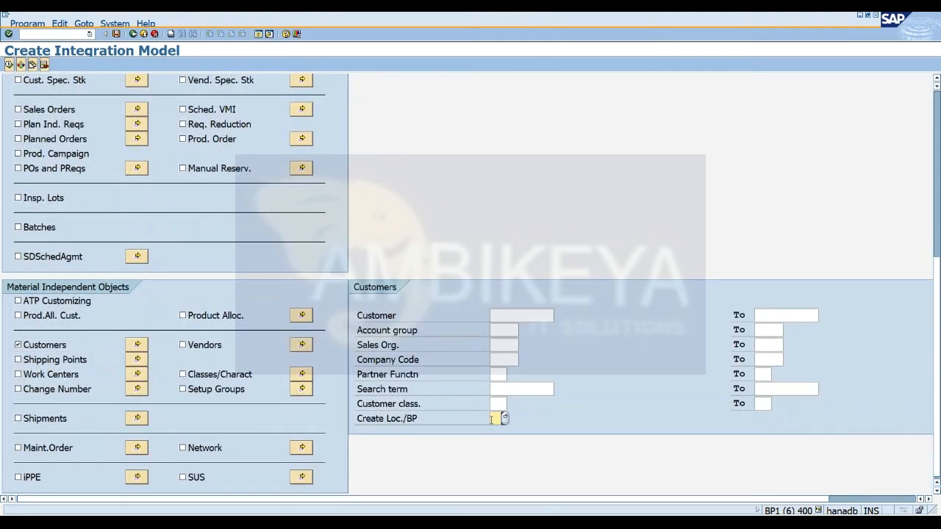
{"action": "key", "text": "F4"}
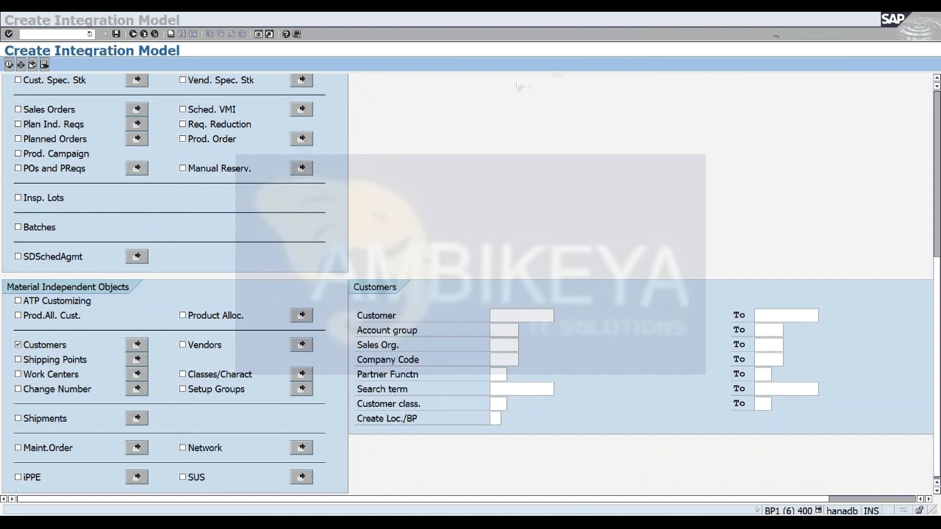
{"action": "left_click", "coordinate": [492, 421]}
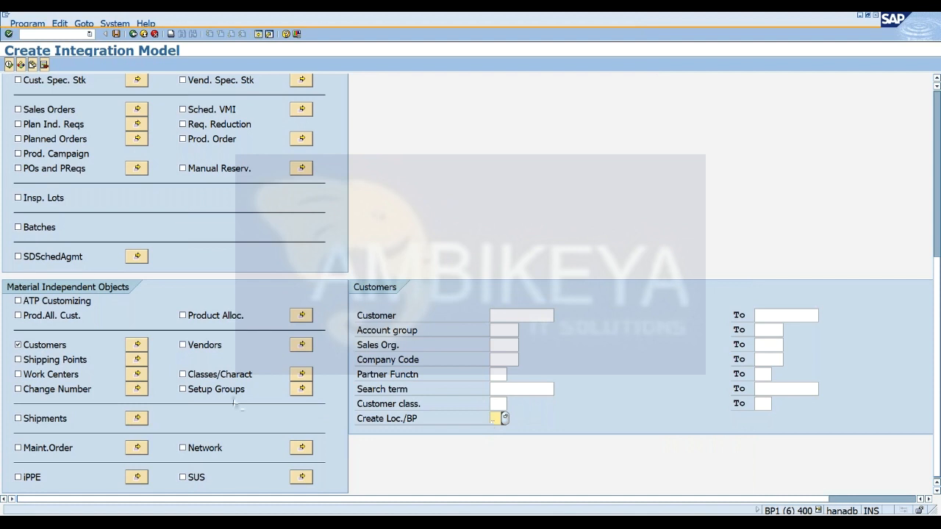
{"action": "left_click", "coordinate": [27, 350]}
{"action": "left_click", "coordinate": [26, 350]}
Select Vendors for the integration model, show the Create Loc./BP options, and leave the transaction.
{"action": "left_click", "coordinate": [199, 348]}
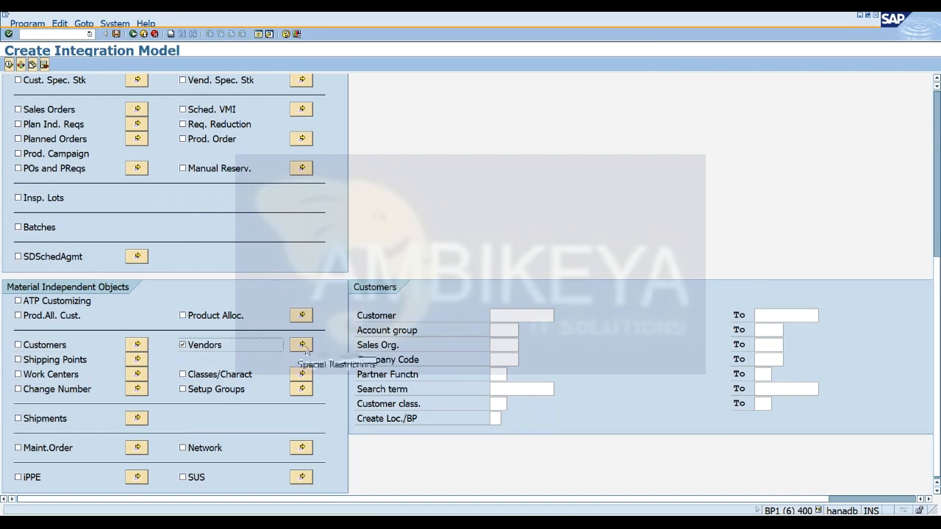
{"action": "left_click", "coordinate": [496, 418]}
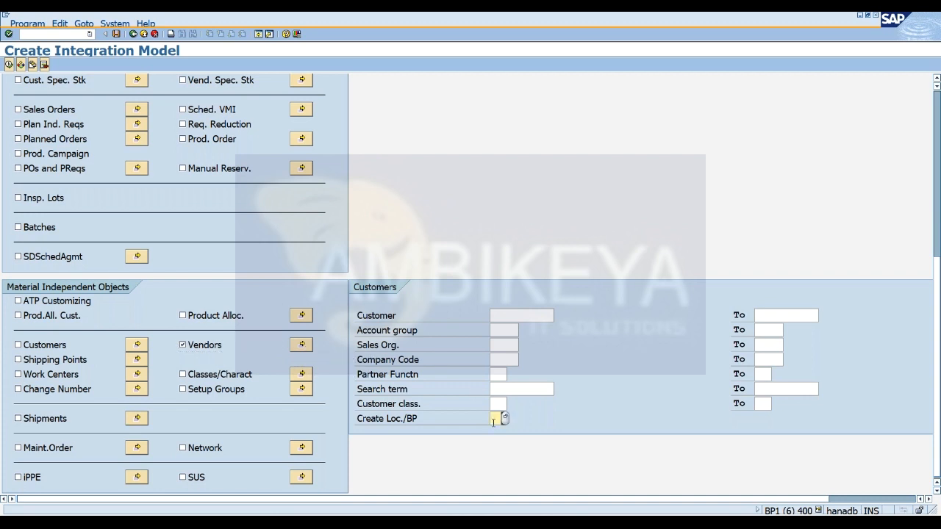
{"action": "left_click", "coordinate": [505, 418]}
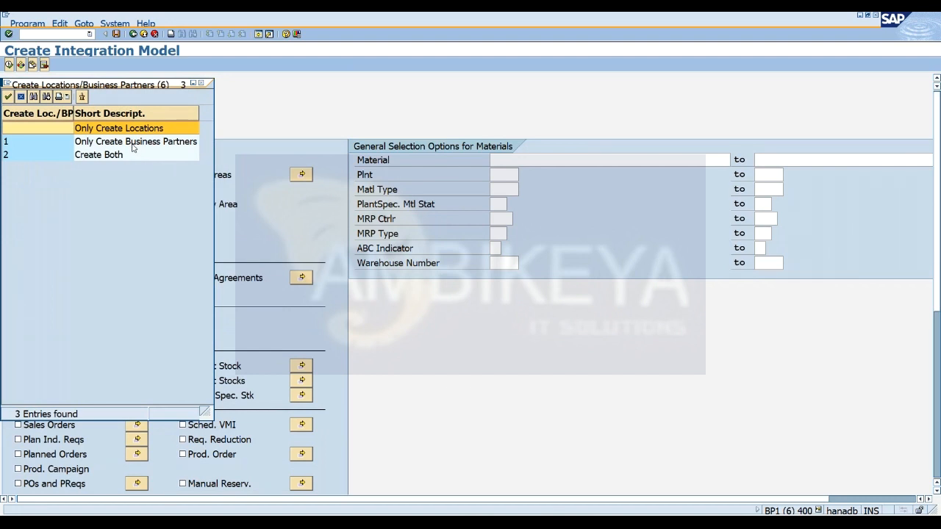
{"action": "left_click", "coordinate": [133, 144]}
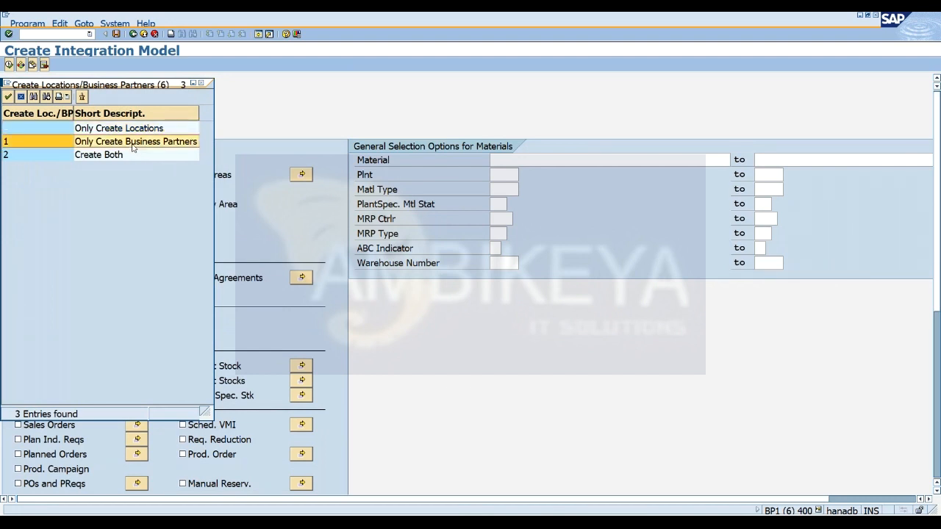
{"action": "left_click", "coordinate": [204, 88]}
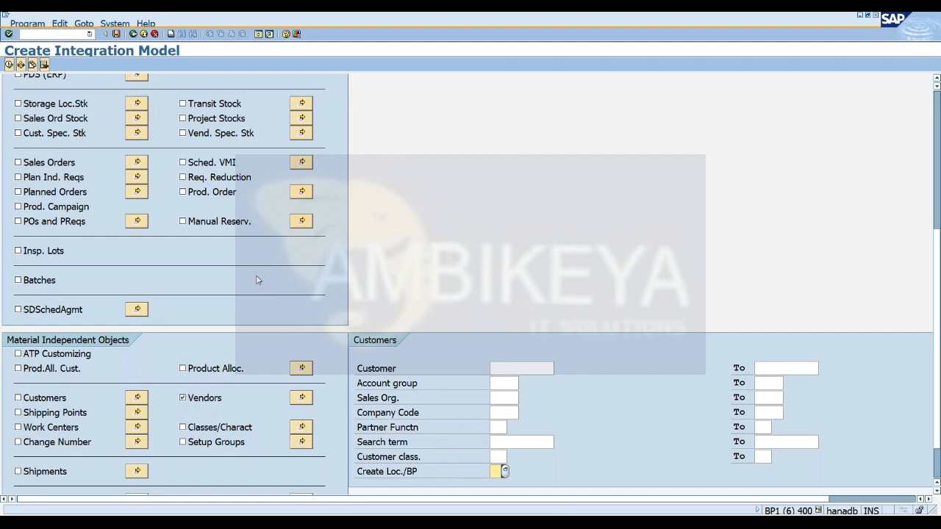
{"action": "left_click", "coordinate": [144, 33]}
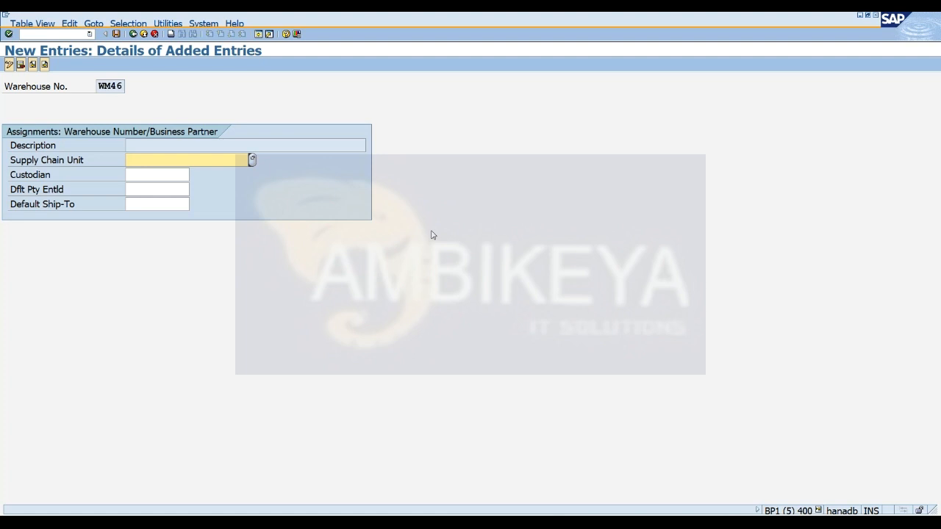
Open a new session, then review the EWM 9.3 and EXP-ECC systems under EXP, 9.3 in SAP Logon.
{"action": "left_click", "coordinate": [260, 35]}
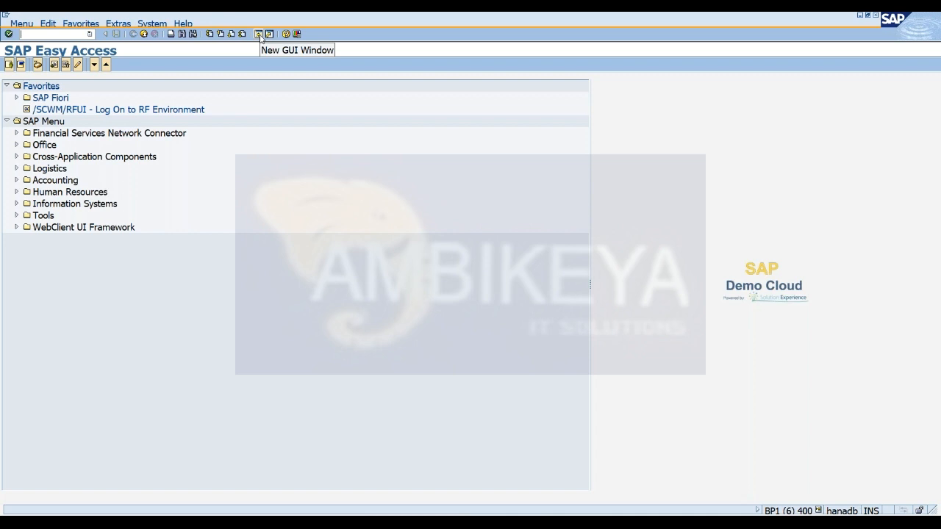
{"action": "left_click", "coordinate": [258, 34]}
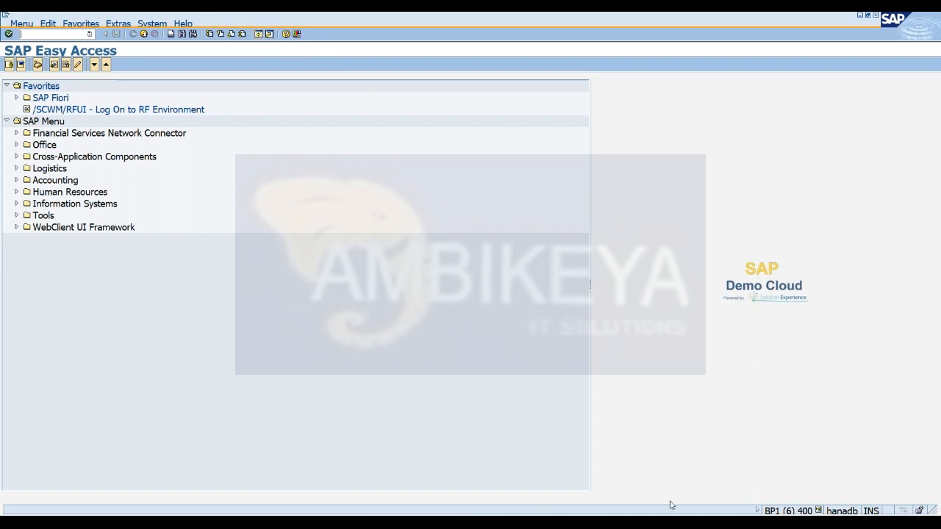
{"action": "left_click", "coordinate": [505, 523]}
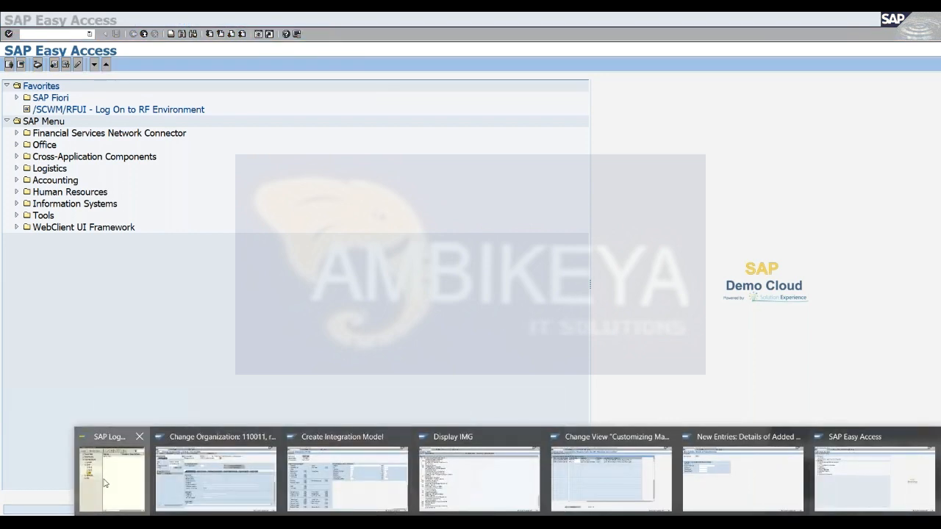
{"action": "left_click", "coordinate": [107, 479]}
{"action": "left_click", "coordinate": [490, 288]}
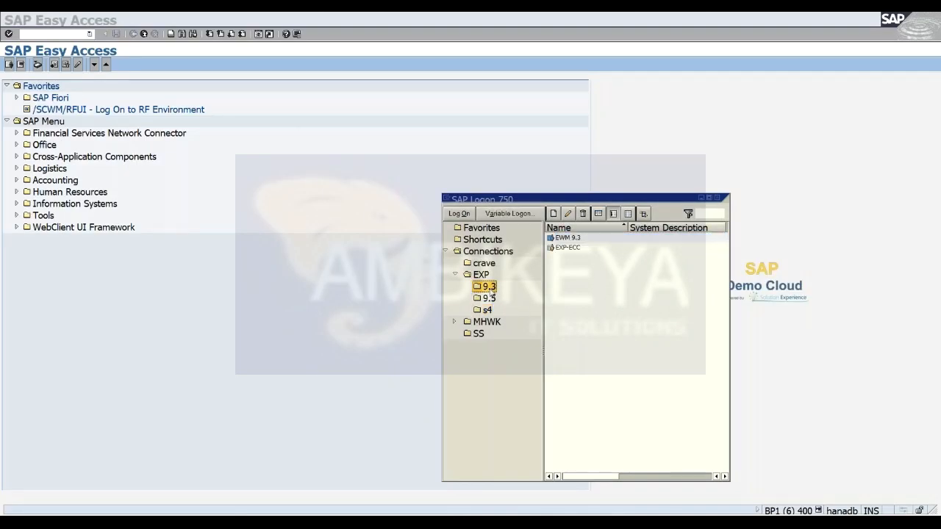
{"action": "left_click", "coordinate": [567, 239]}
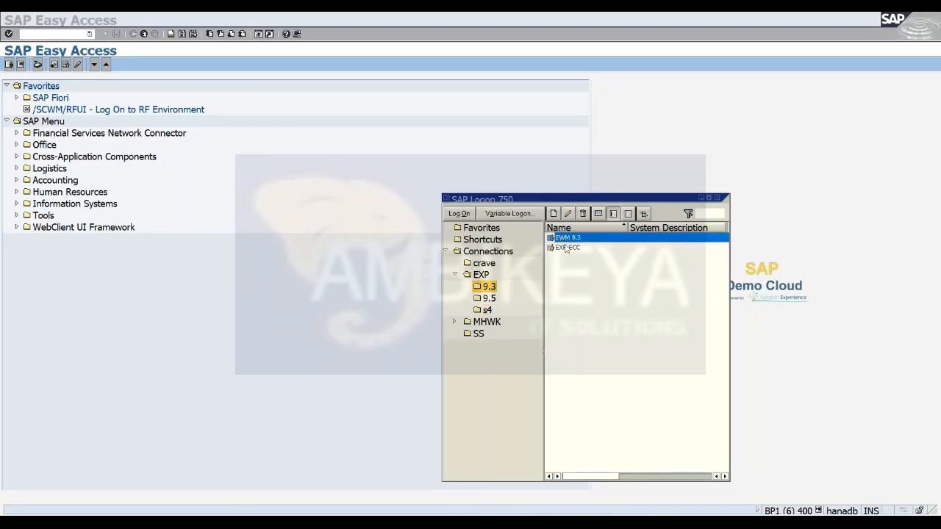
{"action": "left_click", "coordinate": [567, 249]}
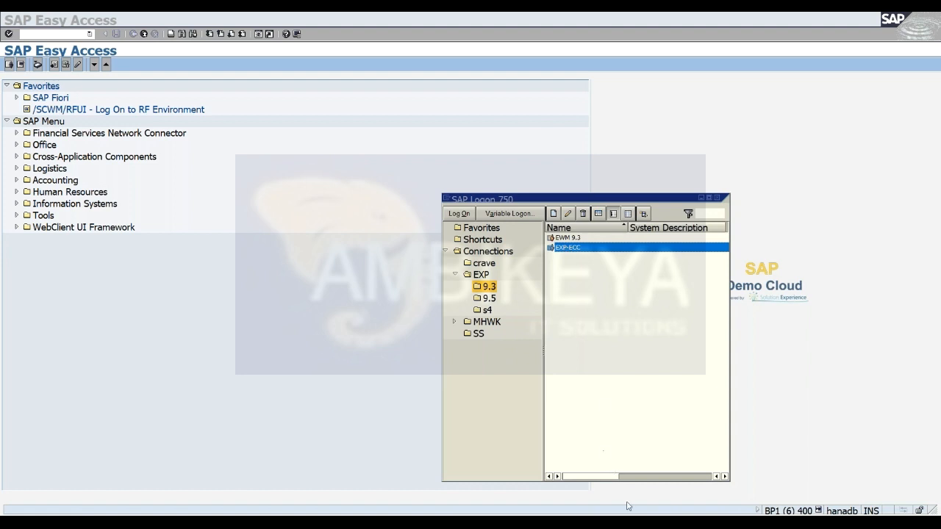
Switch to the WM46- PLANT VENDOR business partner session and display the SAP Reference IMG through transaction SPRO there.
{"action": "left_click", "coordinate": [618, 523]}
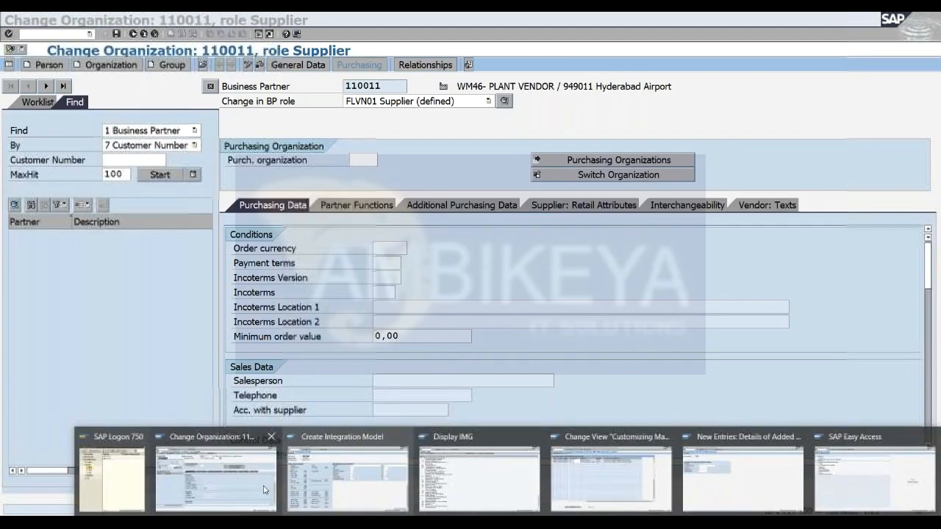
{"action": "left_click", "coordinate": [265, 490]}
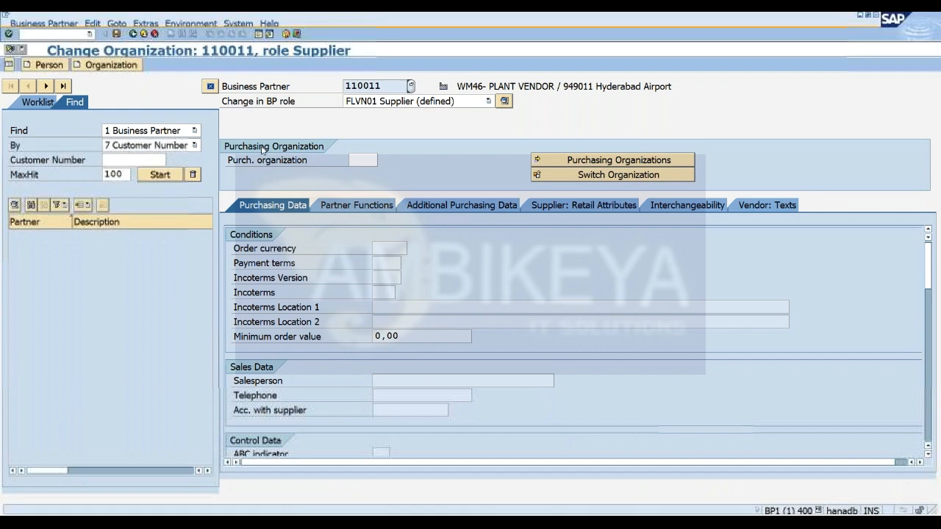
{"action": "left_click", "coordinate": [257, 34]}
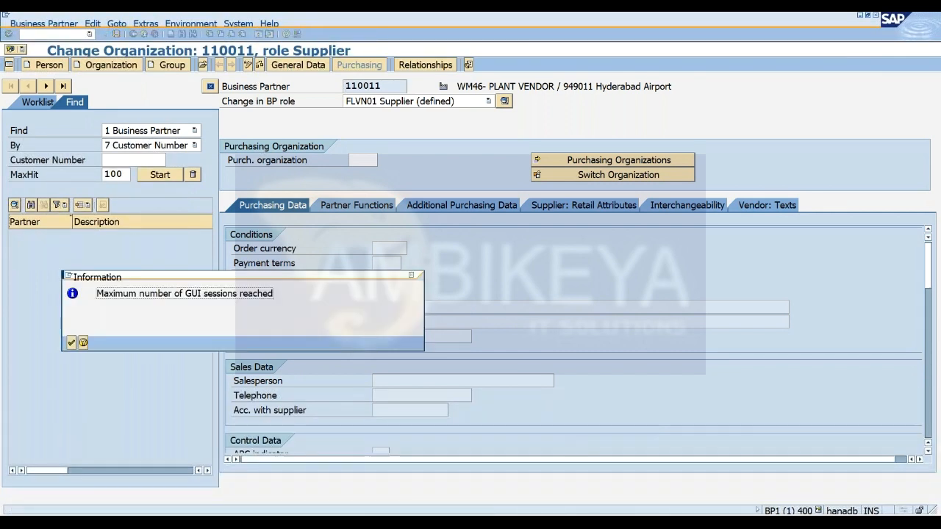
{"action": "left_click", "coordinate": [71, 342]}
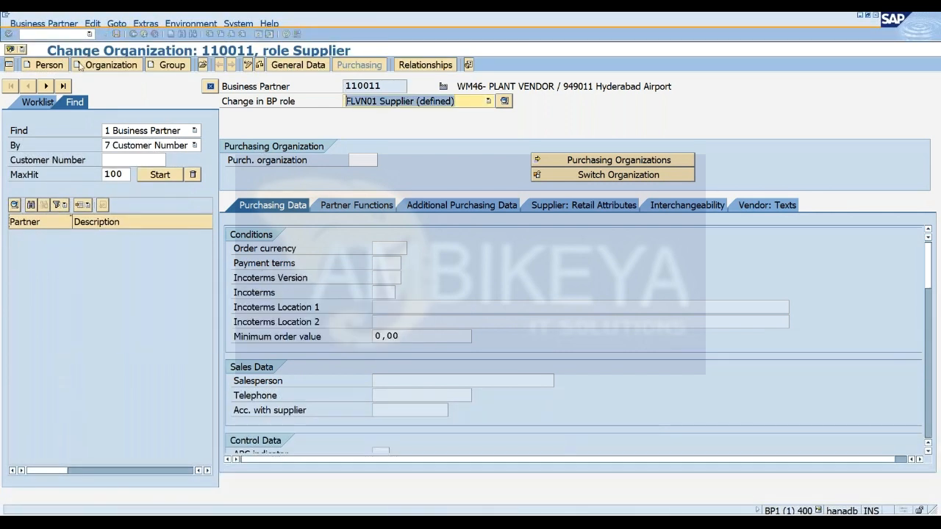
{"action": "left_click", "coordinate": [61, 34]}
{"action": "type", "text": "/NSPRO"}
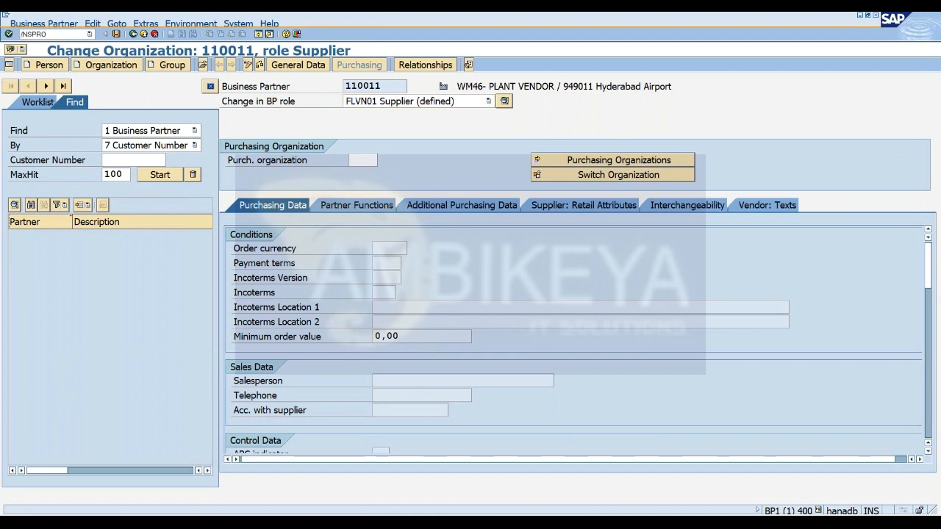
{"action": "key", "text": "Return"}
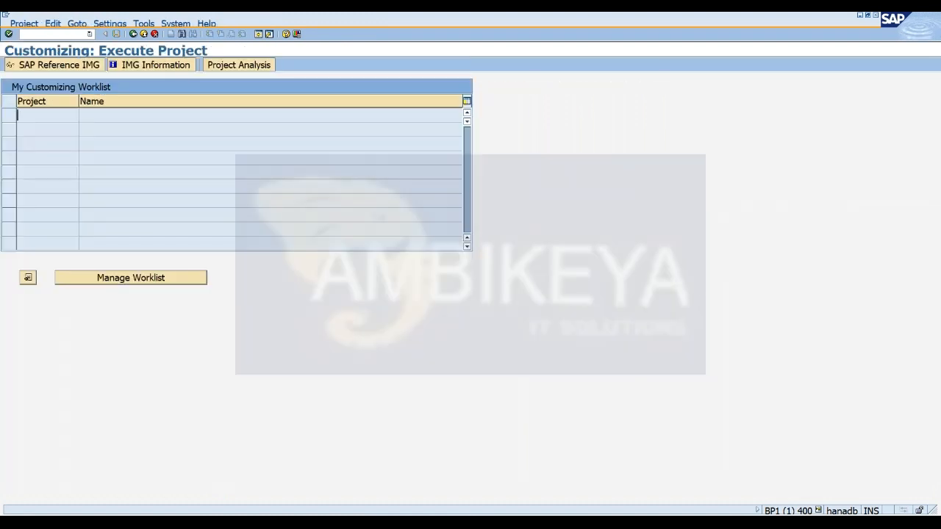
{"action": "left_click", "coordinate": [55, 65]}
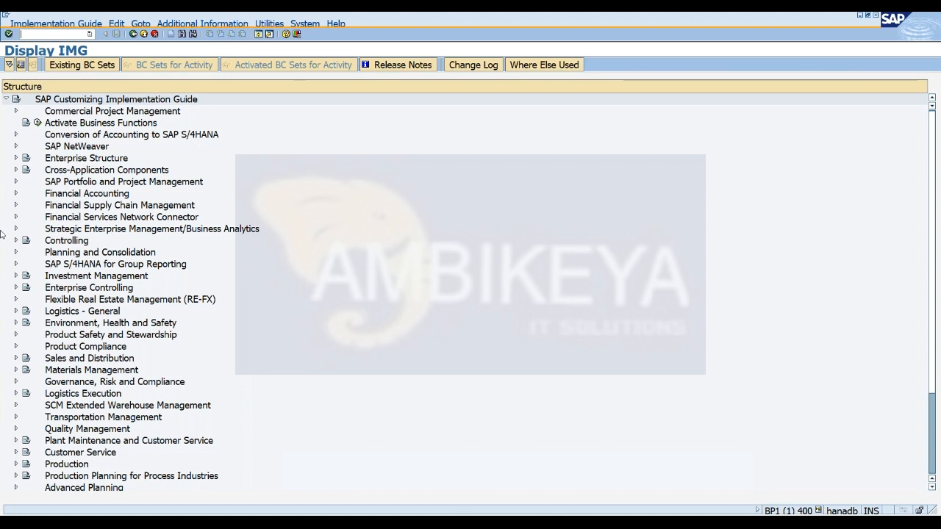
Return to the WM46- PLANT VENDOR business partner and show the available BP roles around FLVN01 Supplier.
{"action": "type", "text": "/NBP"}
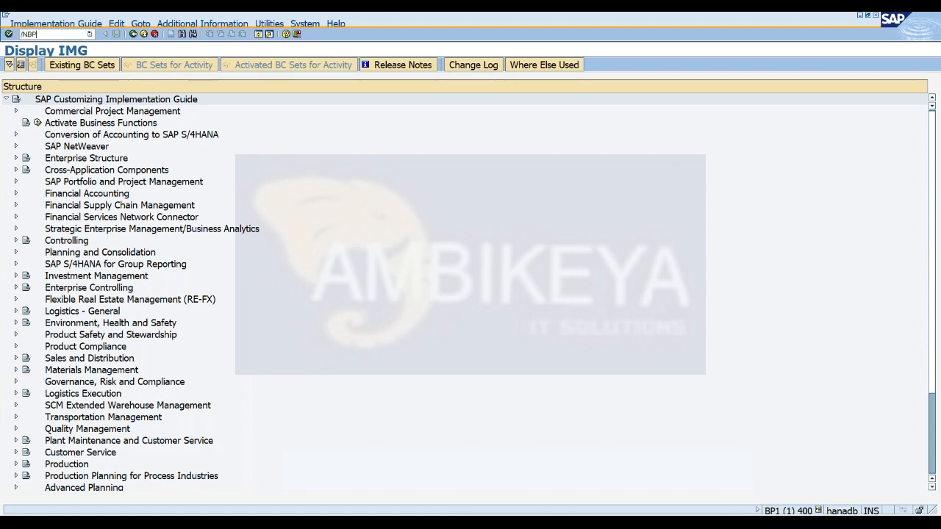
{"action": "key", "text": "Return"}
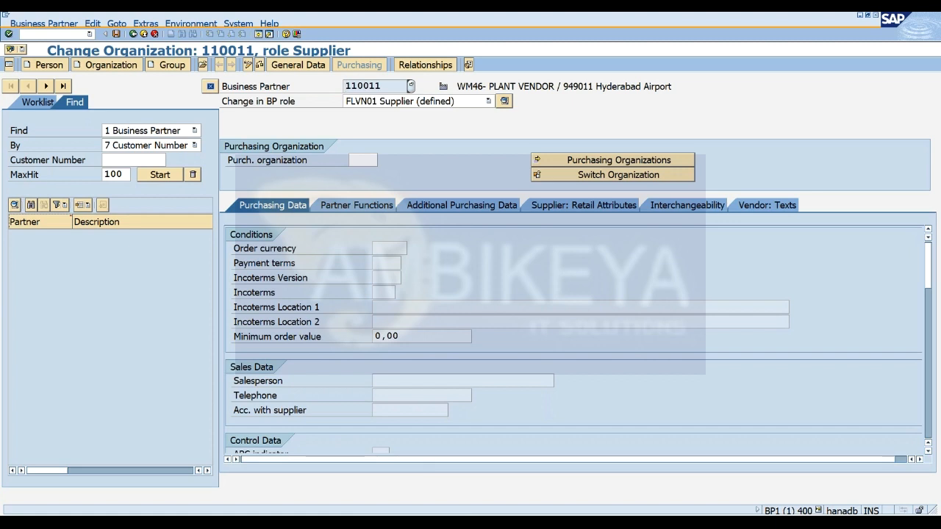
{"action": "left_click", "coordinate": [387, 103]}
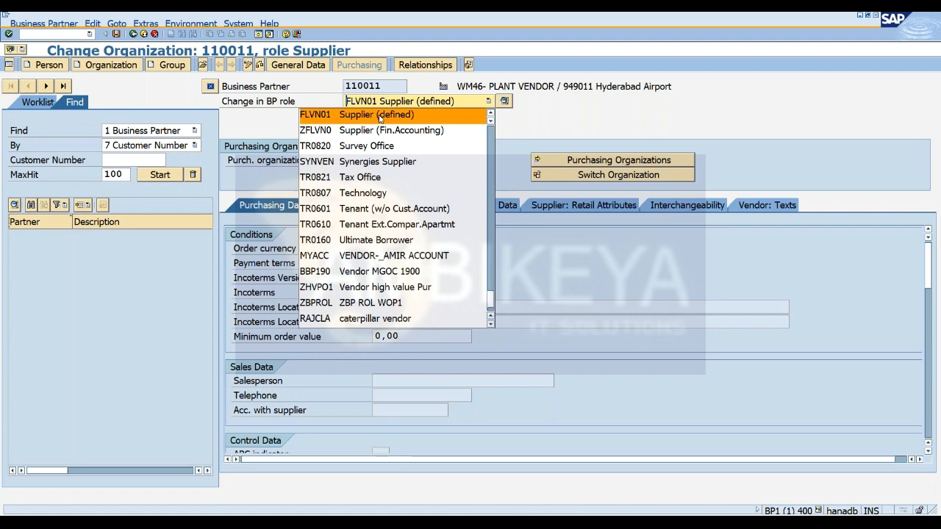
{"action": "left_click", "coordinate": [375, 116]}
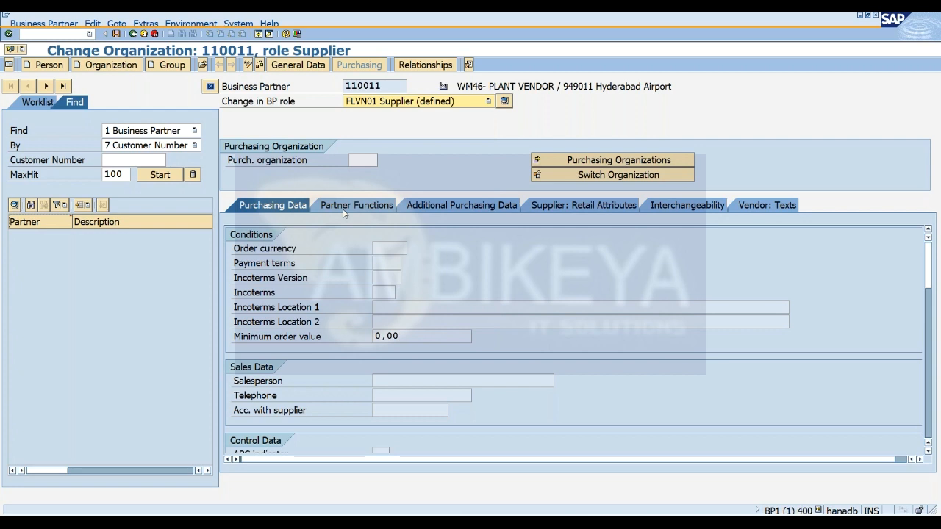
{"action": "left_click", "coordinate": [488, 102]}
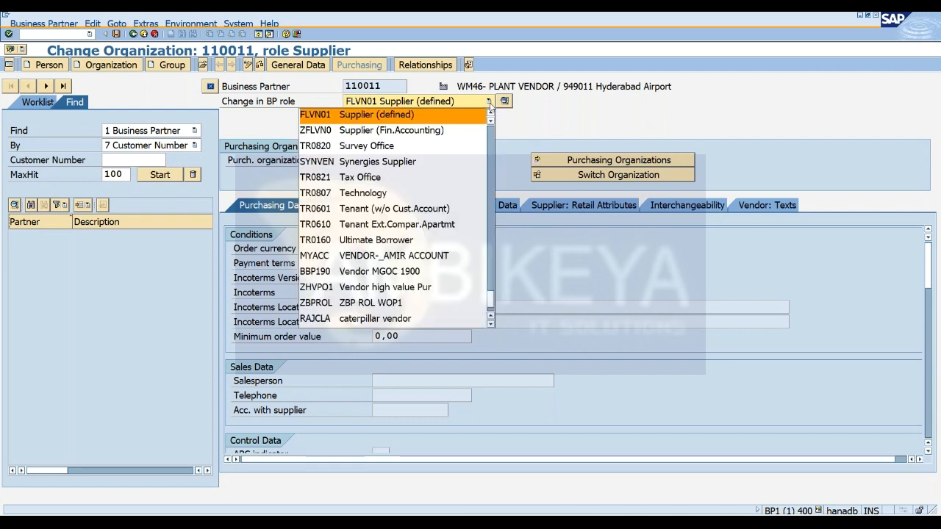
{"action": "left_click", "coordinate": [548, 135]}
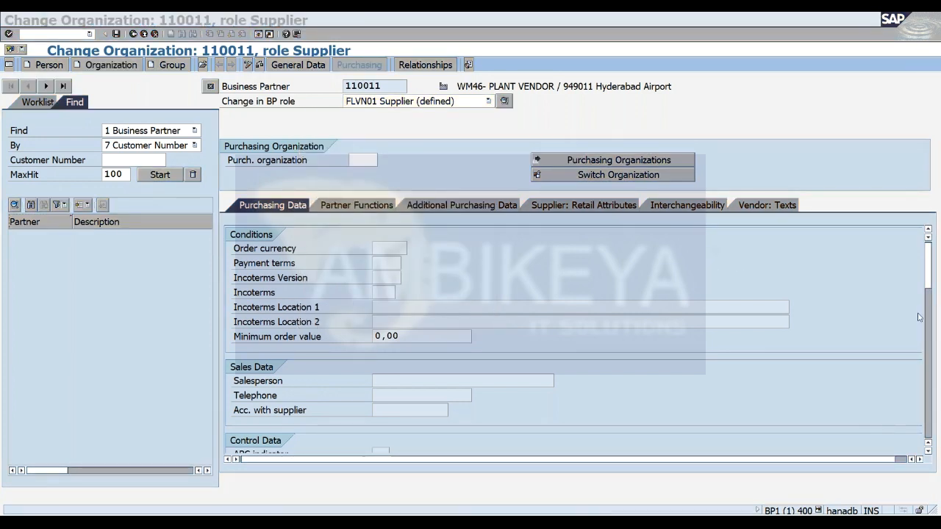
Display the Vendor: General Data of the WM46- PLANT VENDOR business partner to review its vendor number and plant.
{"action": "left_click", "coordinate": [928, 271]}
{"action": "mouse_move", "coordinate": [927, 272]}
{"action": "left_mouse_down"}
{"action": "mouse_move", "coordinate": [927, 412]}
{"action": "mouse_move", "coordinate": [927, 265]}
{"action": "left_mouse_up"}
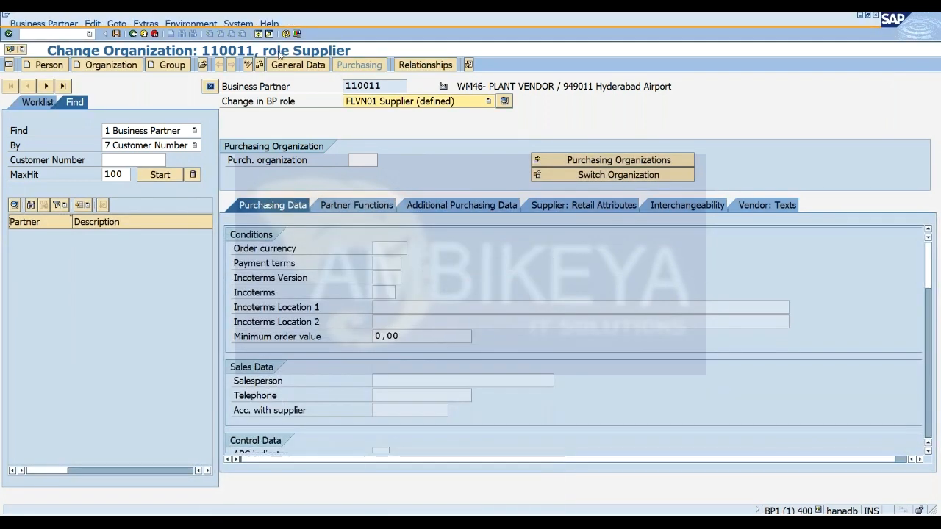
{"action": "left_click", "coordinate": [297, 64]}
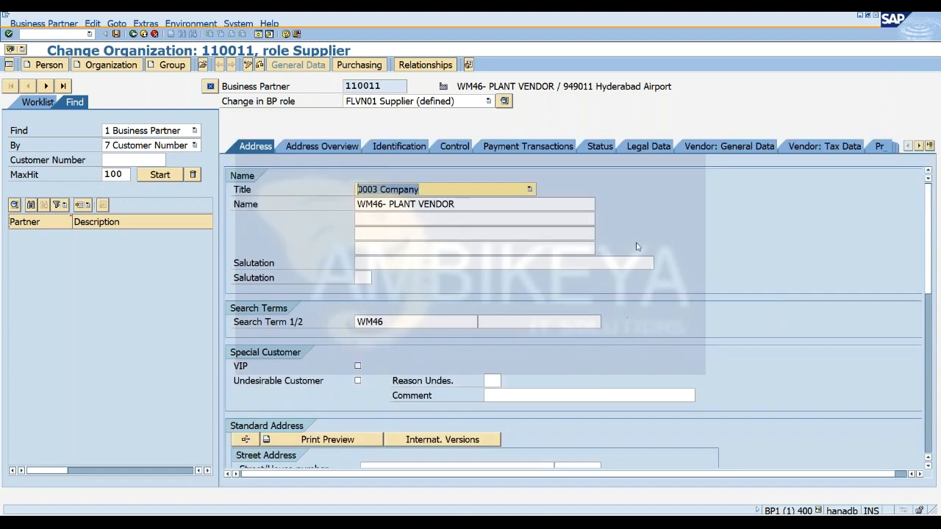
{"action": "left_click", "coordinate": [726, 150]}
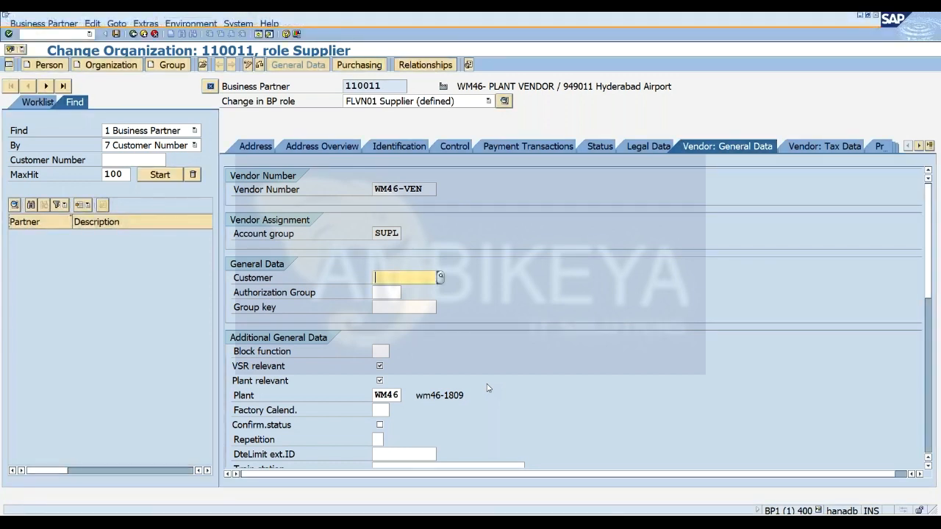
Try to open another GUI session from the business partner maintenance.
{"action": "left_click", "coordinate": [74, 36]}
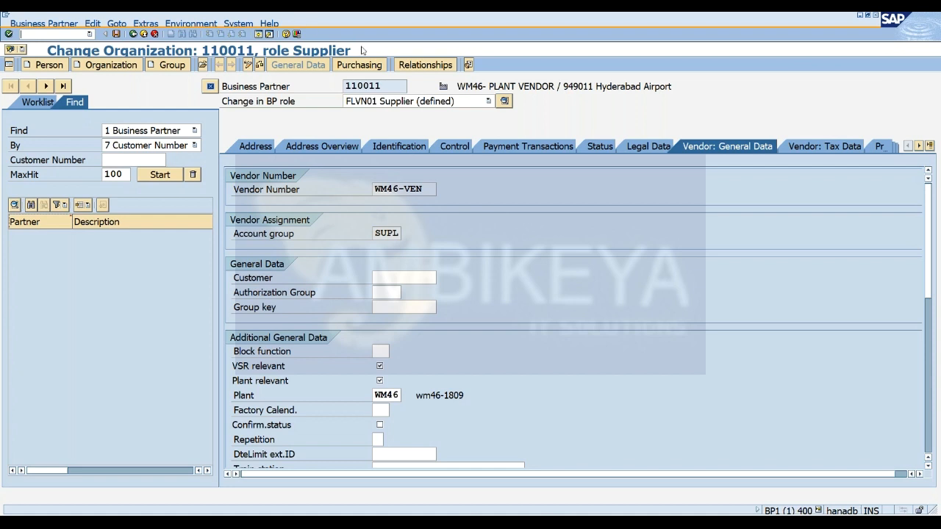
{"action": "left_click", "coordinate": [349, 86]}
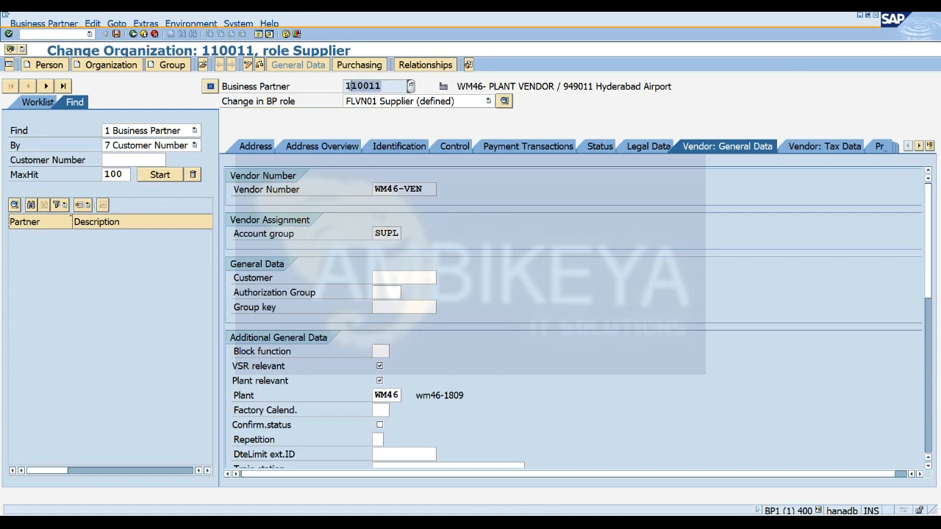
{"action": "left_click", "coordinate": [259, 35]}
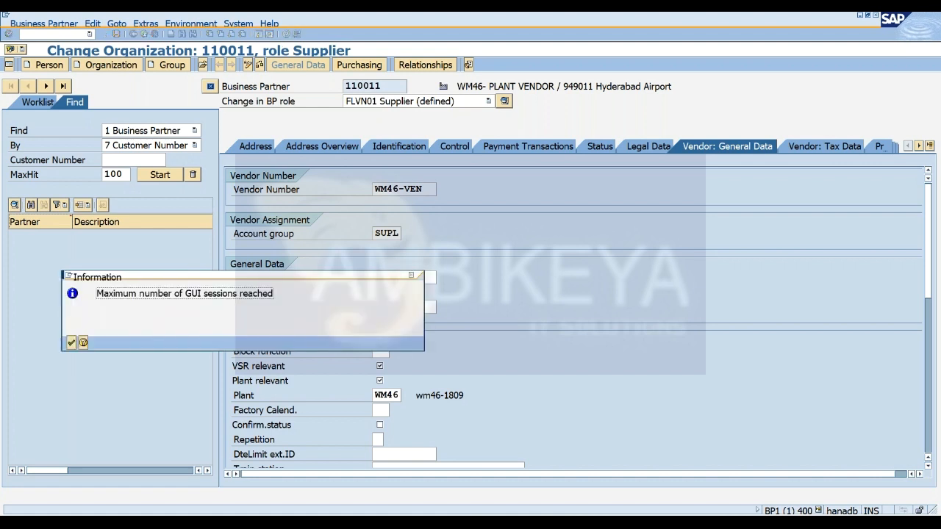
{"action": "left_click", "coordinate": [71, 343]}
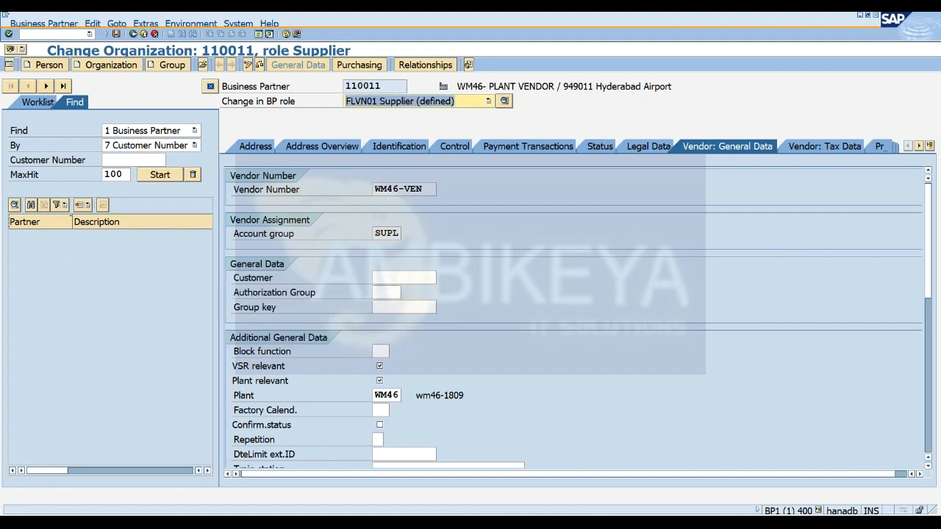
In the new WM46 assignment, enter the plant vendor's business partner number as Custodian and Dflt Pty Entld, then switch to Notepad.
{"action": "left_click", "coordinate": [714, 478]}
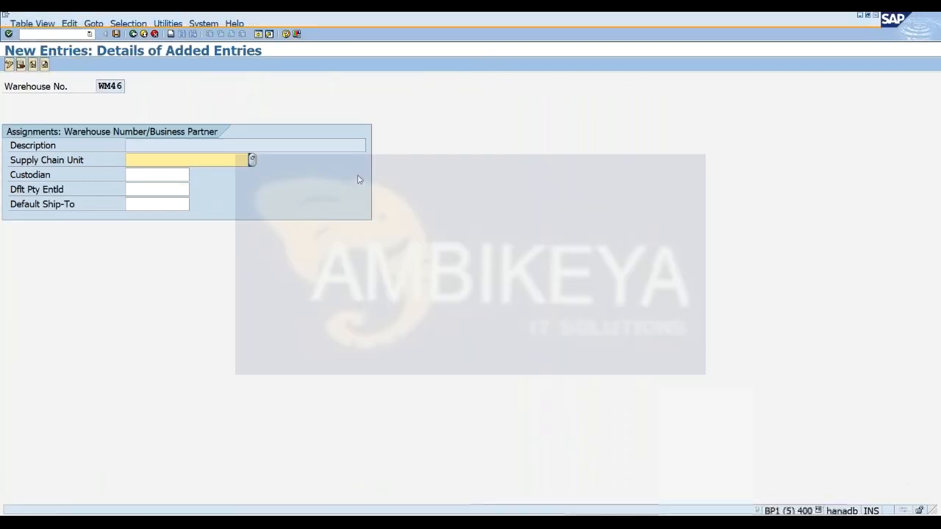
{"action": "left_click", "coordinate": [147, 175]}
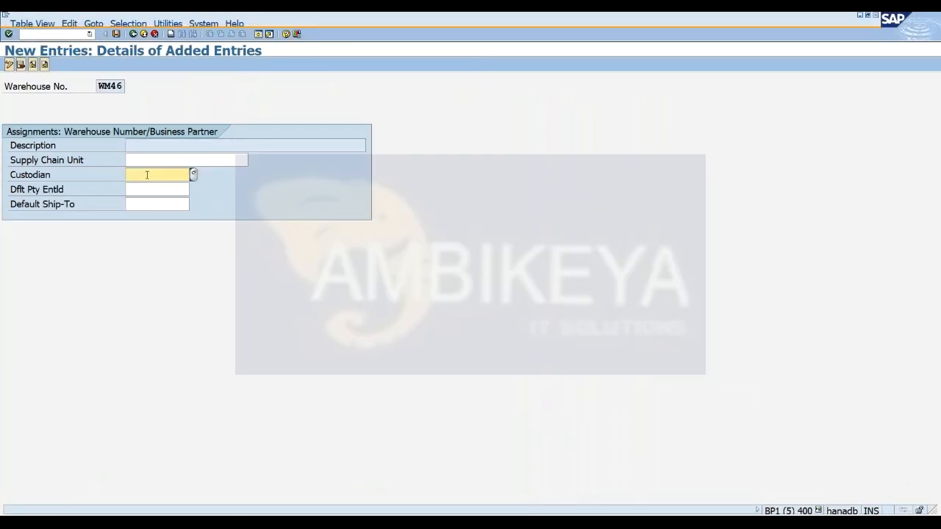
{"action": "type", "text": "110011"}
{"action": "left_click", "coordinate": [142, 188]}
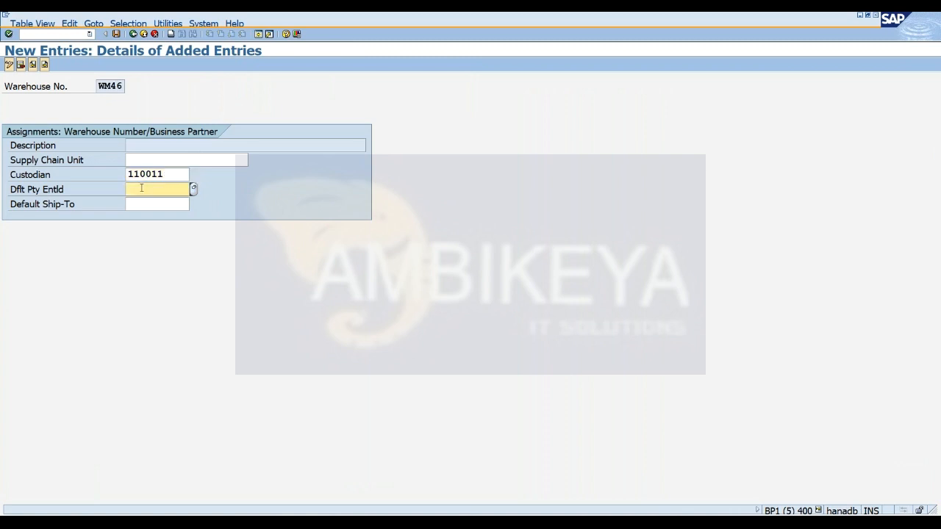
{"action": "type", "text": "110011"}
{"action": "key", "text": "alt+Tab"}
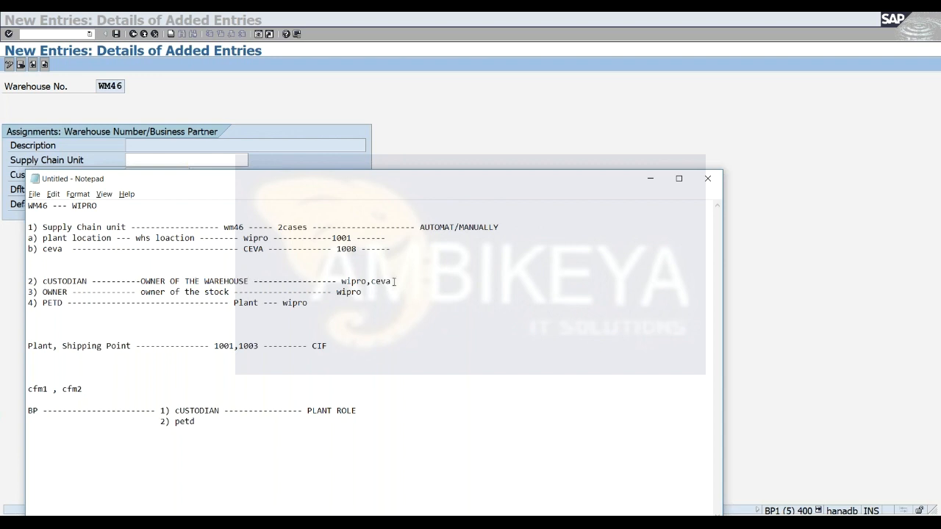
Add a "bp -------------------" line below "cfm1 , cfm2" in the Notepad notes, then return to the SAP assignment entry.
{"action": "left_click", "coordinate": [102, 383]}
{"action": "key", "text": "Return"}
{"action": "type", "text": "bp -------------------"}
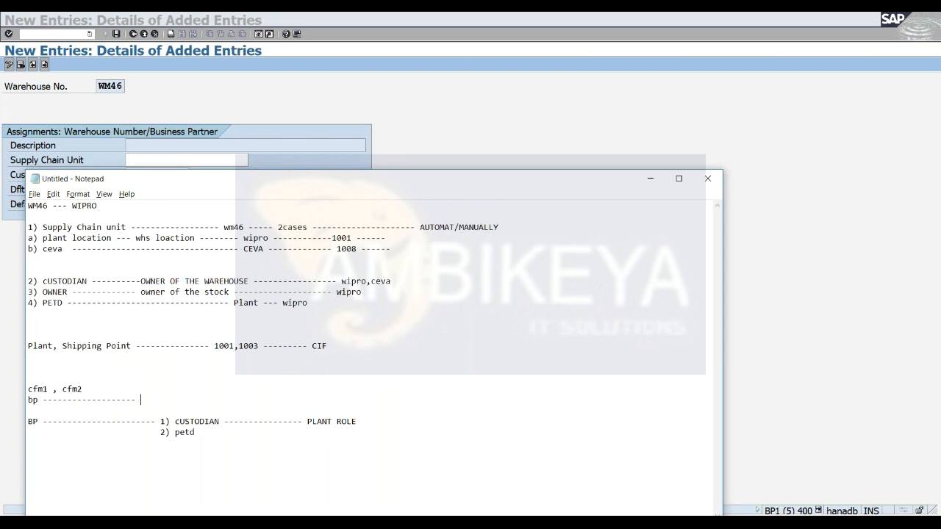
{"action": "left_click", "coordinate": [649, 178]}
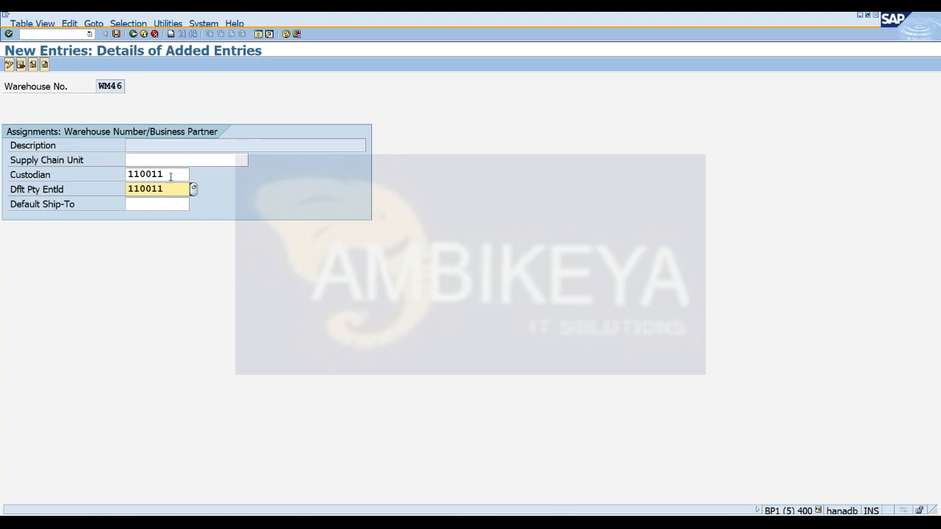
Try to open another GUI session from the WM46 assignment entry.
{"action": "left_click", "coordinate": [169, 175]}
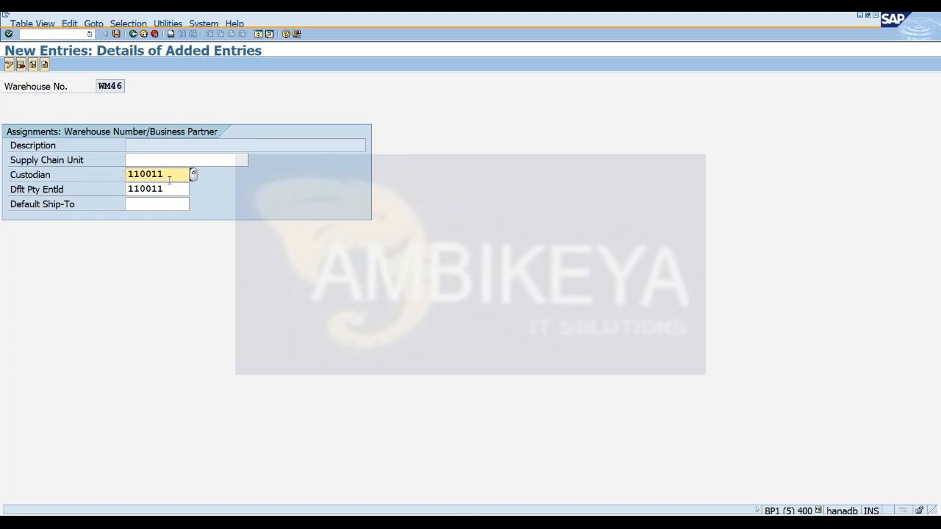
{"action": "left_click", "coordinate": [257, 38]}
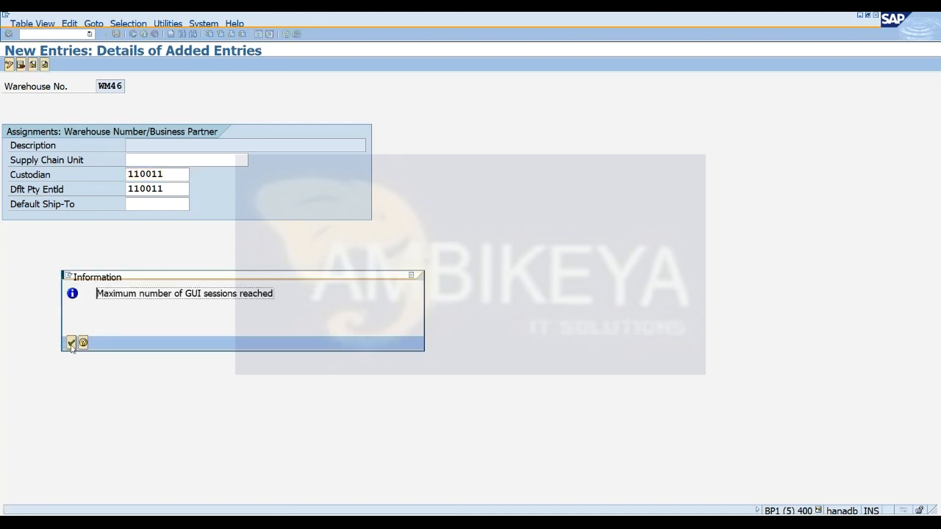
{"action": "left_click", "coordinate": [410, 277]}
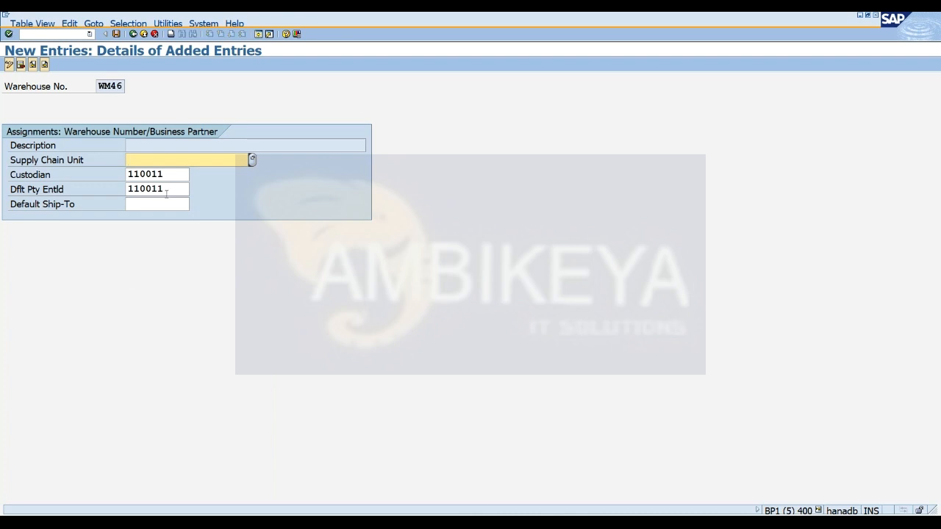
Enter wm46 as the Supply Chain Unit of the new assignment and retry opening an additional session.
{"action": "type", "text": "wm46"}
{"action": "key", "text": "Return"}
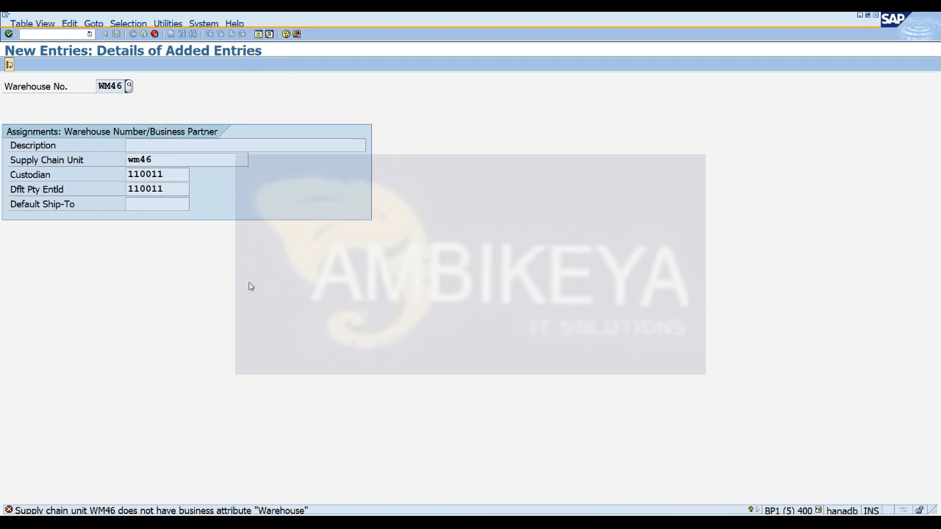
{"action": "left_click", "coordinate": [258, 34]}
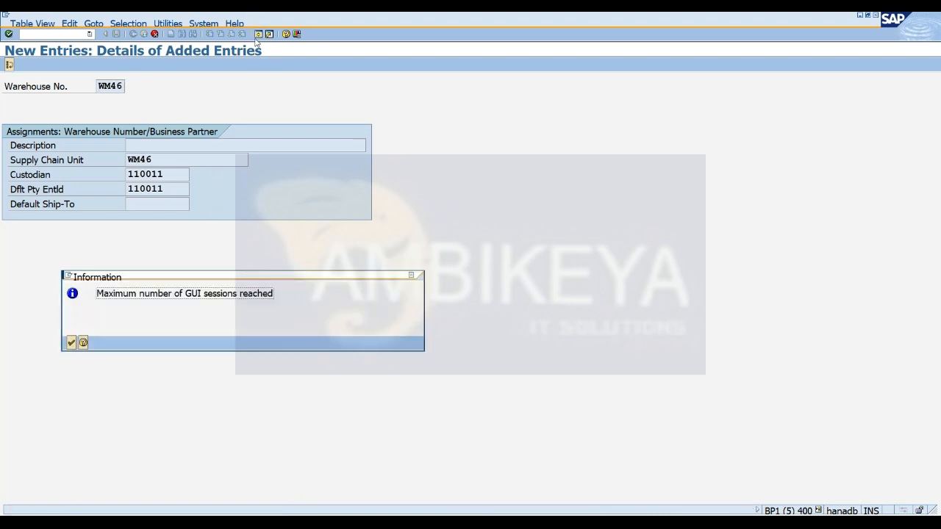
{"action": "left_click", "coordinate": [71, 343]}
Switch to the ERP plant storage location mapping session and start transaction /n/scmb/scumain there.
{"action": "left_click", "coordinate": [550, 521]}
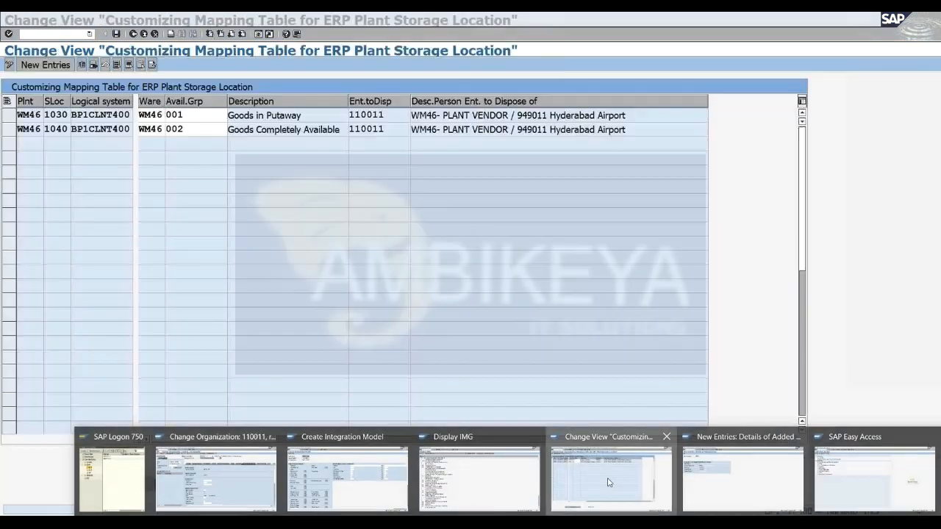
{"action": "left_click", "coordinate": [609, 482]}
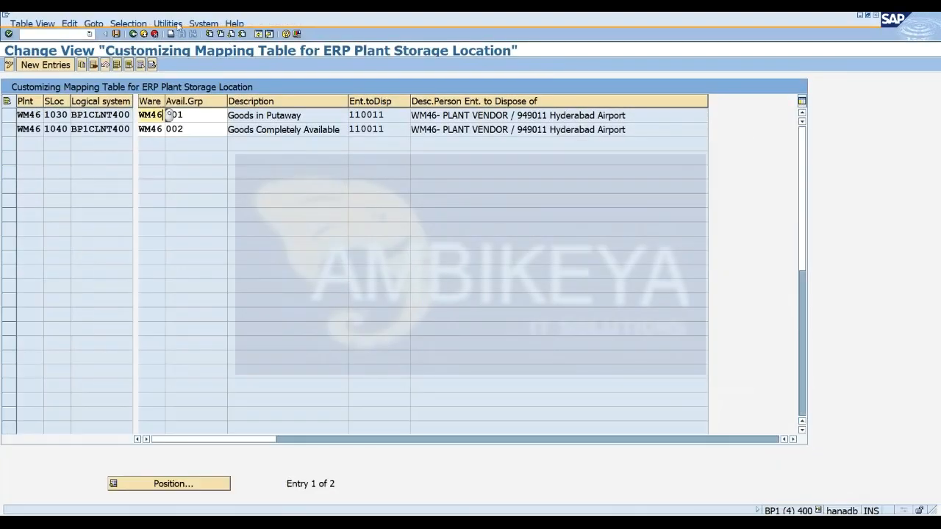
{"action": "left_click", "coordinate": [90, 34]}
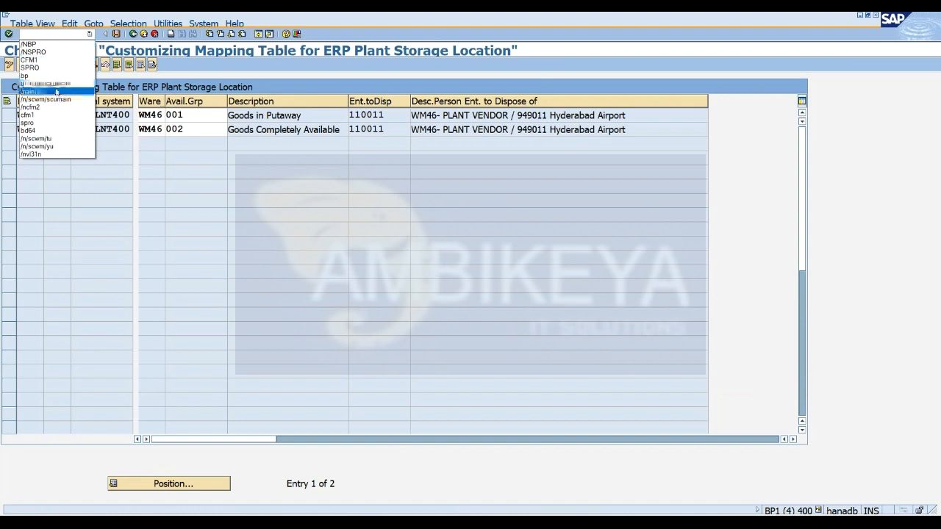
{"action": "left_click", "coordinate": [52, 91]}
{"action": "left_click", "coordinate": [89, 34]}
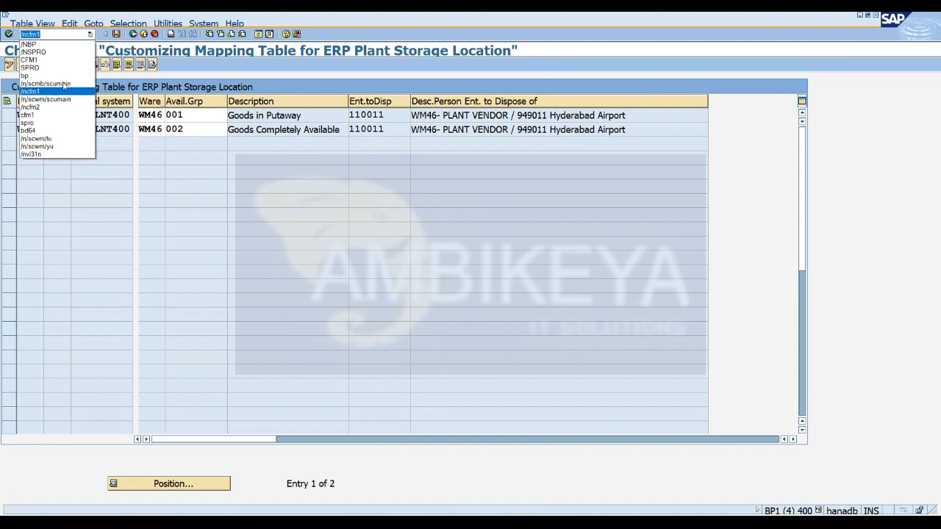
{"action": "left_click", "coordinate": [62, 93]}
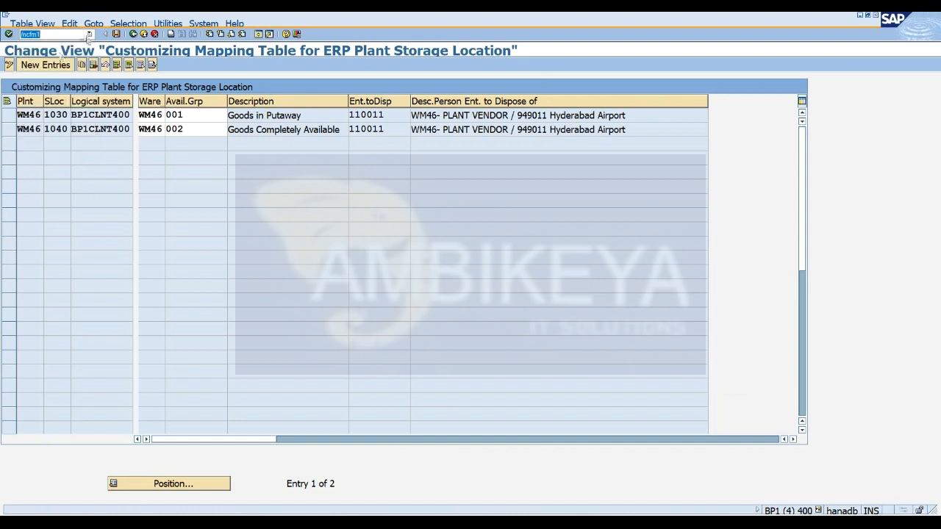
{"action": "left_click", "coordinate": [89, 34]}
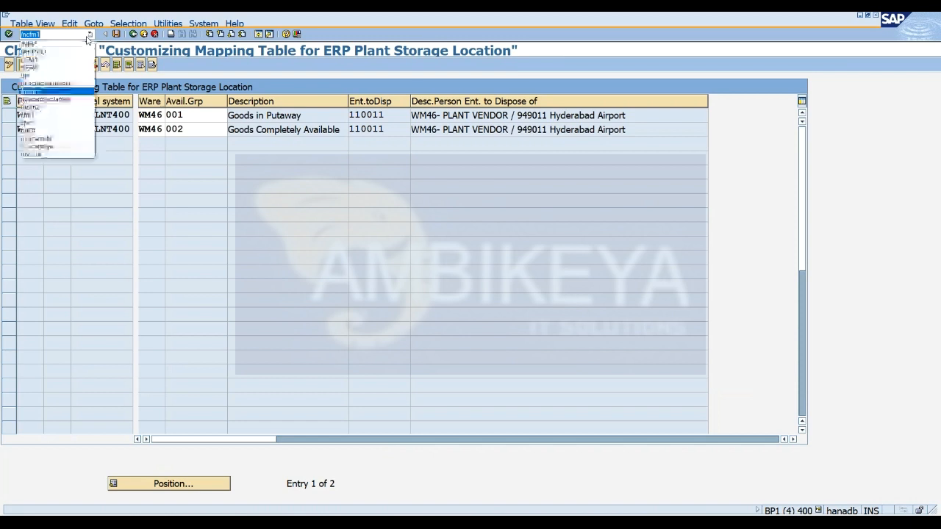
{"action": "left_click", "coordinate": [63, 84]}
{"action": "key", "text": "Return"}
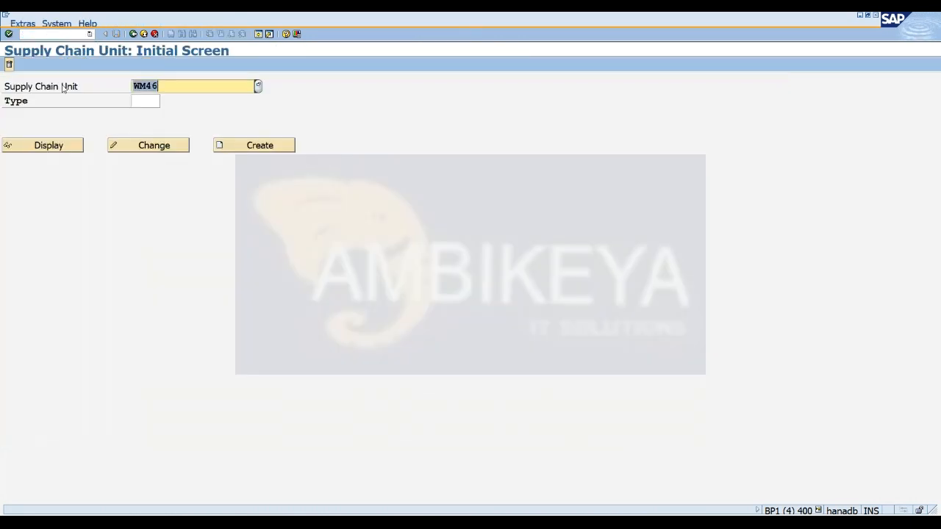
Change supply chain unit WM46 by adding the alternative business attribute INV (WAREHOUSE), and save it.
{"action": "left_click", "coordinate": [135, 151]}
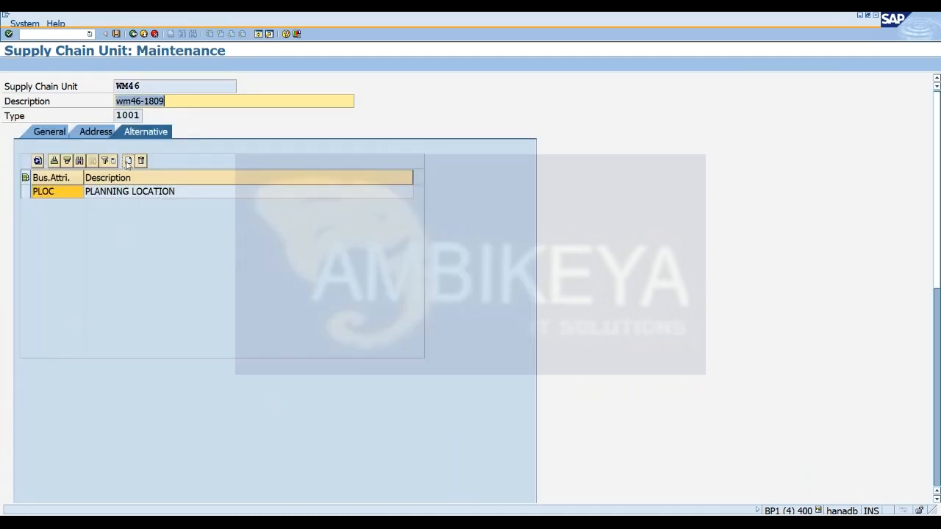
{"action": "left_click", "coordinate": [128, 161]}
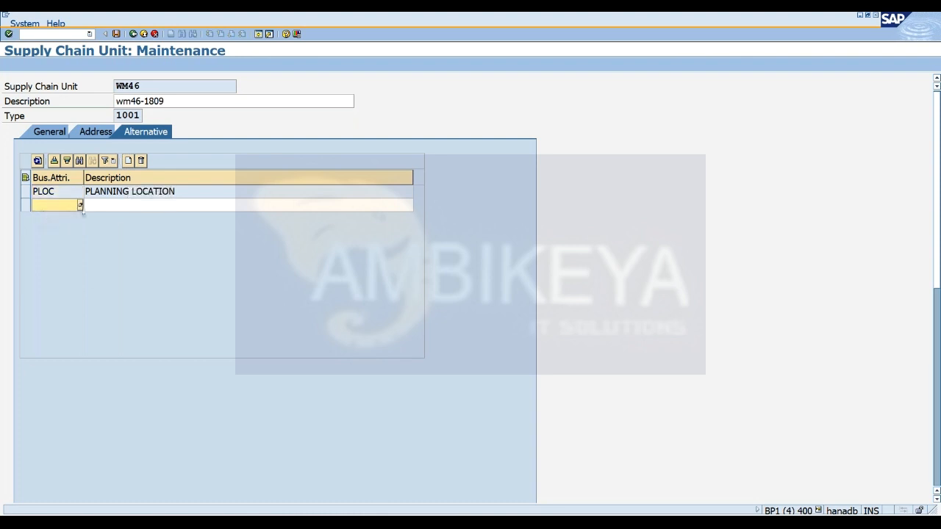
{"action": "left_click", "coordinate": [80, 205]}
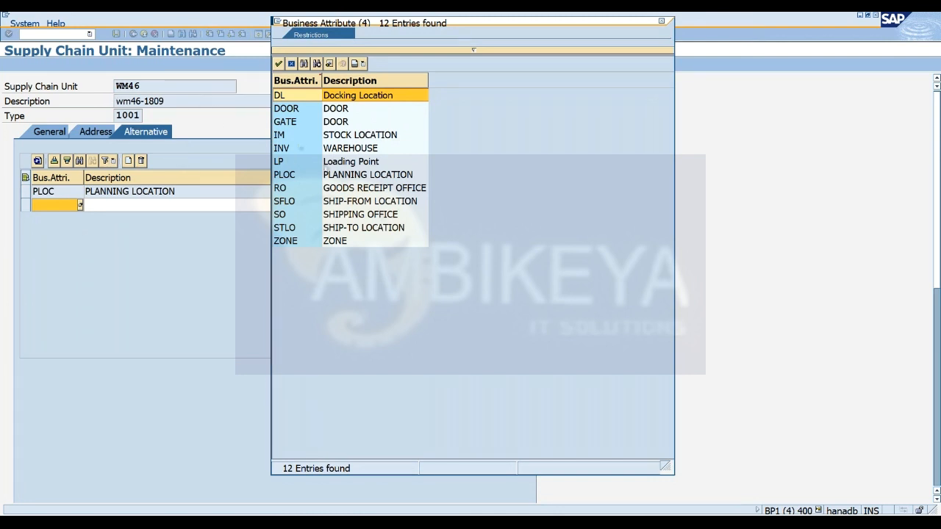
{"action": "double_click", "coordinate": [285, 147]}
{"action": "key", "text": "Return"}
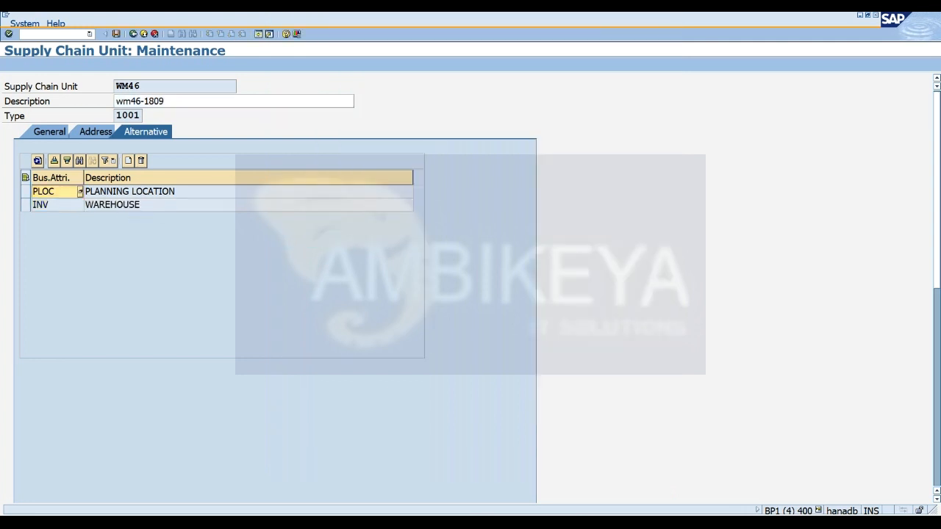
{"action": "left_click", "coordinate": [116, 35]}
Return to the WM46 business partner assignment session, recheck the pending entry, and discard it.
{"action": "key", "text": "alt+Tab"}
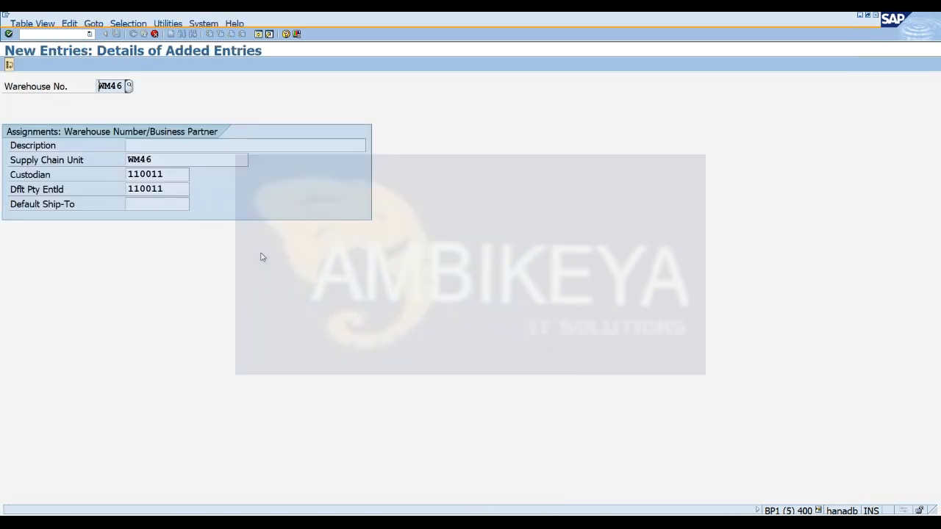
{"action": "key", "text": "Return"}
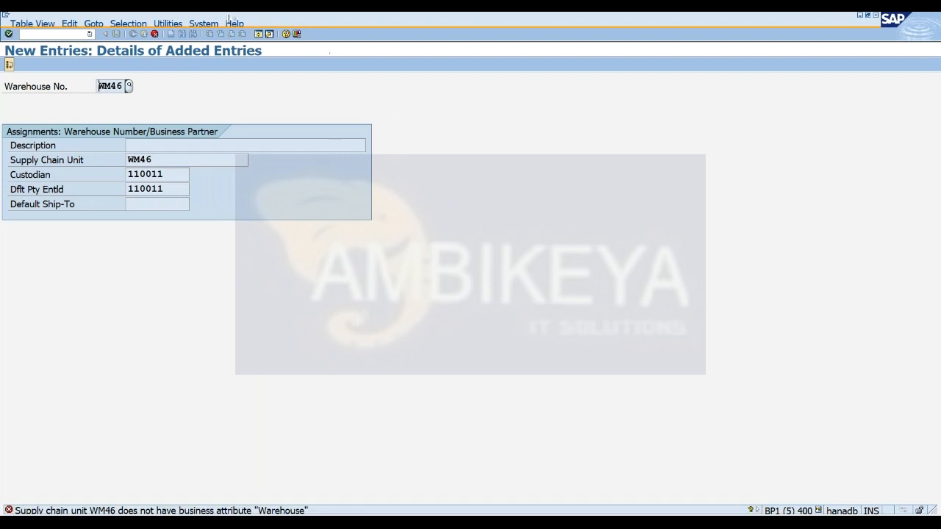
{"action": "left_click", "coordinate": [155, 35]}
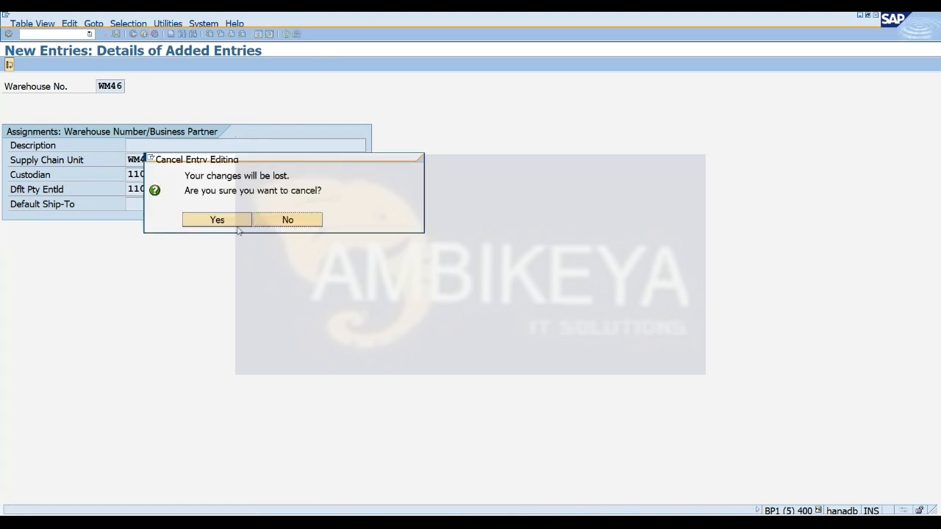
{"action": "left_click", "coordinate": [215, 220]}
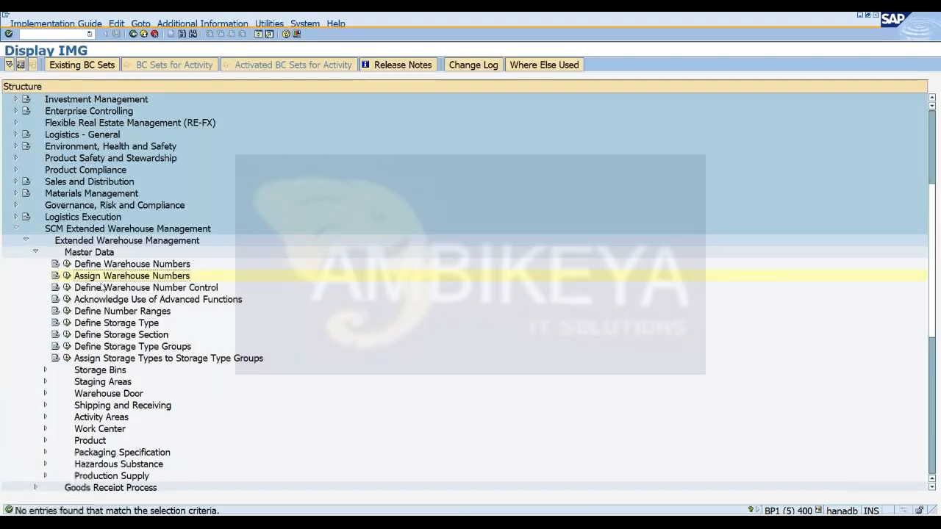
Try to create a new WM46 warehouse number assignment with supply chain unit wm46 and the plant vendor's business partner number as Custodian.
{"action": "left_click", "coordinate": [67, 275]}
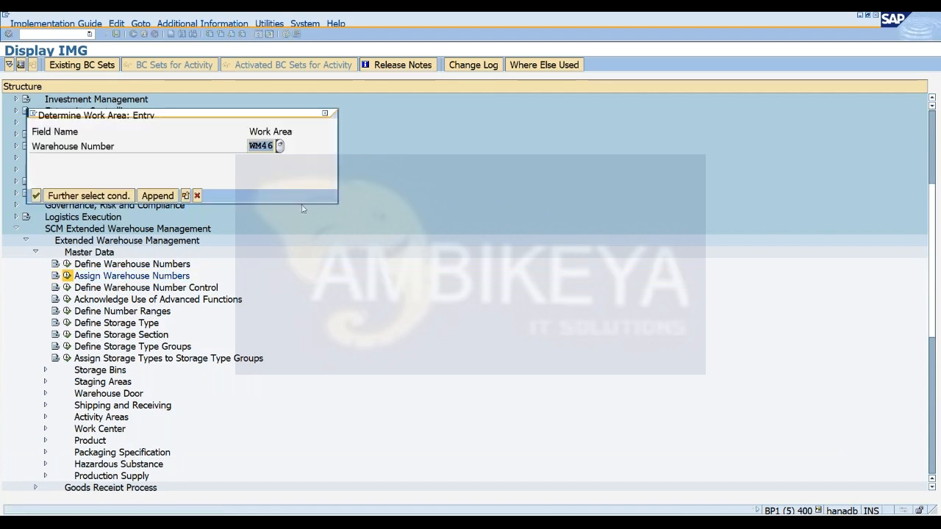
{"action": "left_click", "coordinate": [35, 196]}
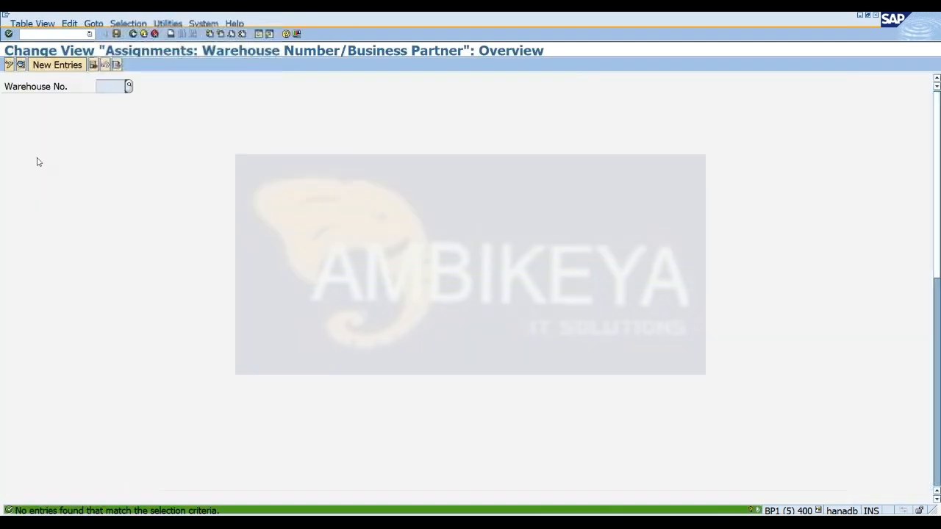
{"action": "left_click", "coordinate": [57, 65]}
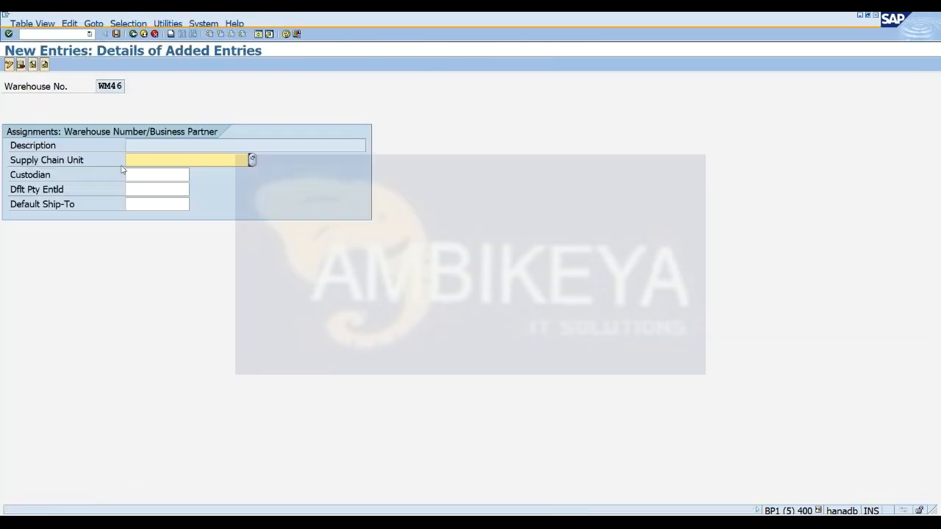
{"action": "type", "text": "wm46"}
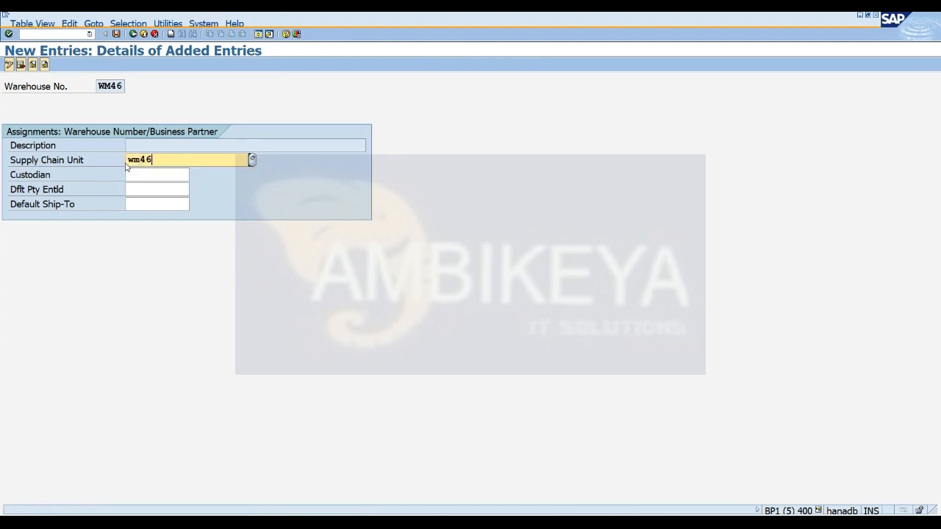
{"action": "key", "text": "Tab"}
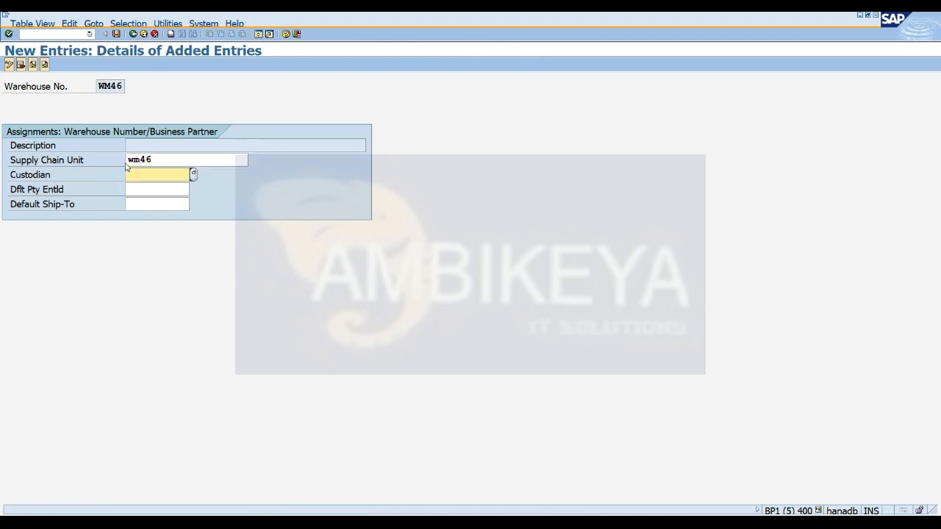
{"action": "key", "text": "space"}
{"action": "key", "text": "Down"}
{"action": "key", "text": "Tab"}
{"action": "key", "text": "Tab"}
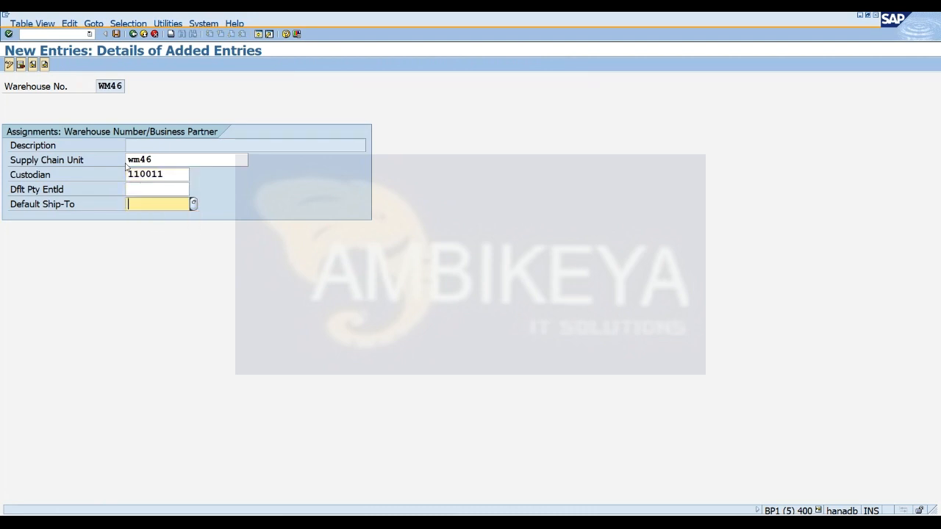
{"action": "key", "text": "Return"}
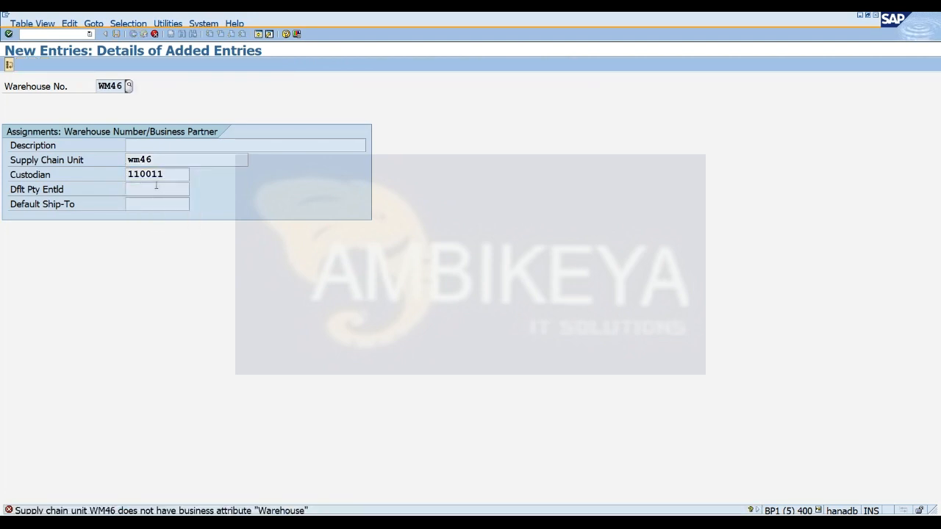
Run the /o command from the assignment entry to manage the open SAP sessions.
{"action": "left_click", "coordinate": [45, 35]}
{"action": "type", "text": "/o"}
{"action": "key", "text": "Return"}
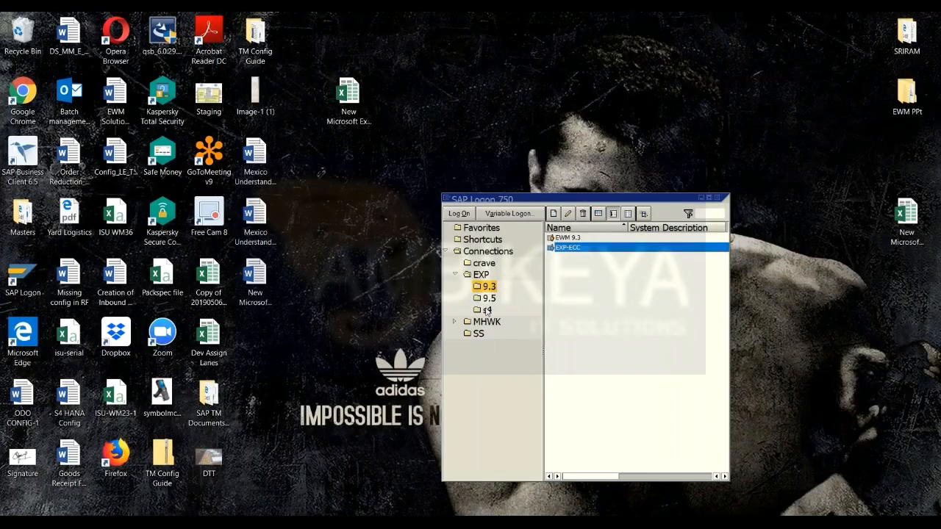
Open the S4-1709 connection from the s4 folder in SAP Logon and log on to client 400 with the user name and password.
{"action": "left_click", "coordinate": [487, 310]}
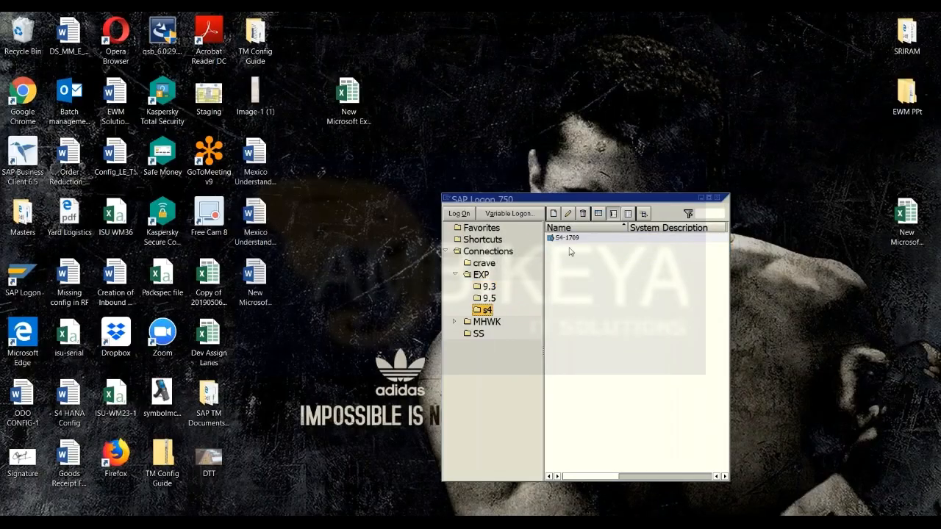
{"action": "left_click", "coordinate": [567, 238]}
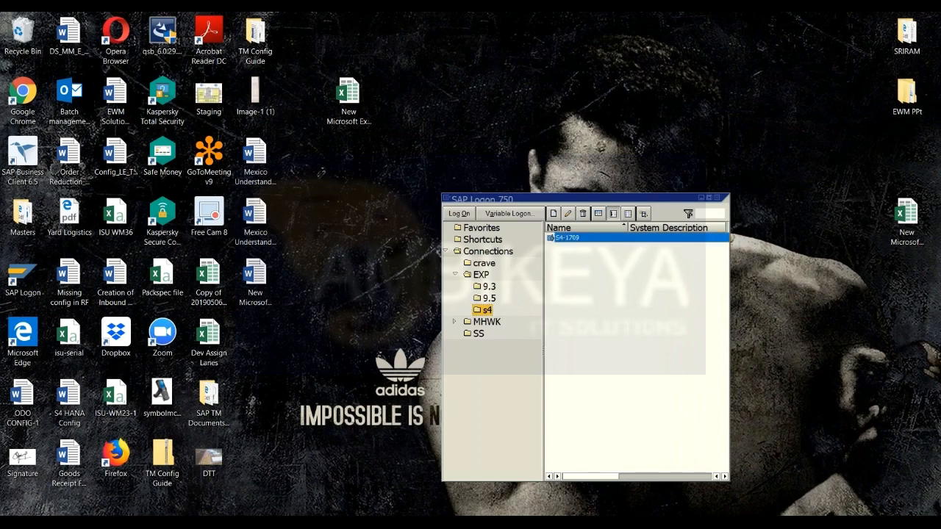
{"action": "type", "text": "s"}
{"action": "key", "text": "Down"}
{"action": "key", "text": "Tab"}
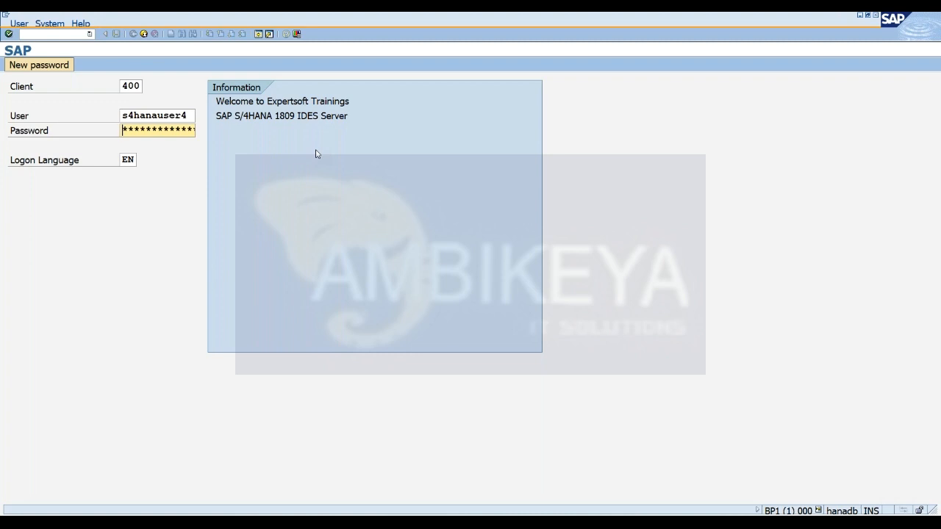
{"action": "key", "text": "Return"}
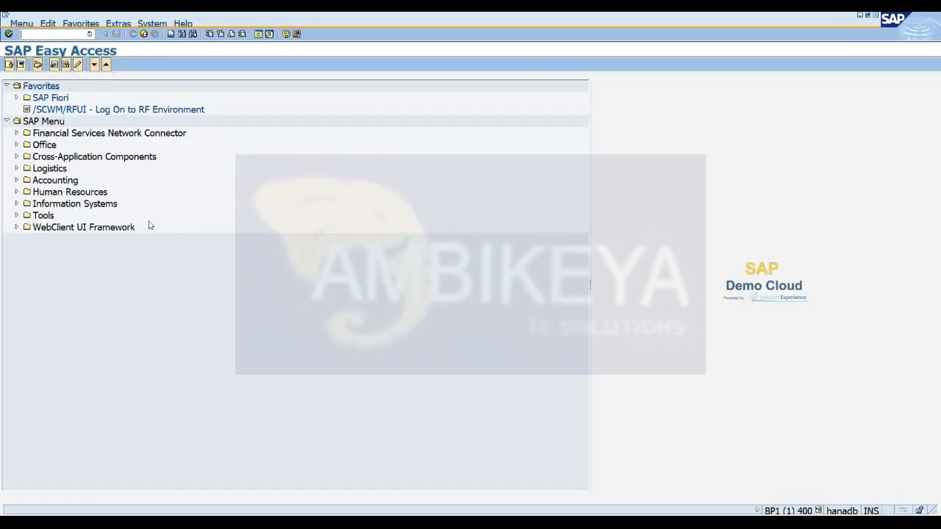
Run transaction spro and display the SAP Reference IMG down to SCM Extended Warehouse Management > Extended Warehouse Management > Master Data.
{"action": "type", "text": "spro"}
{"action": "key", "text": "Return"}
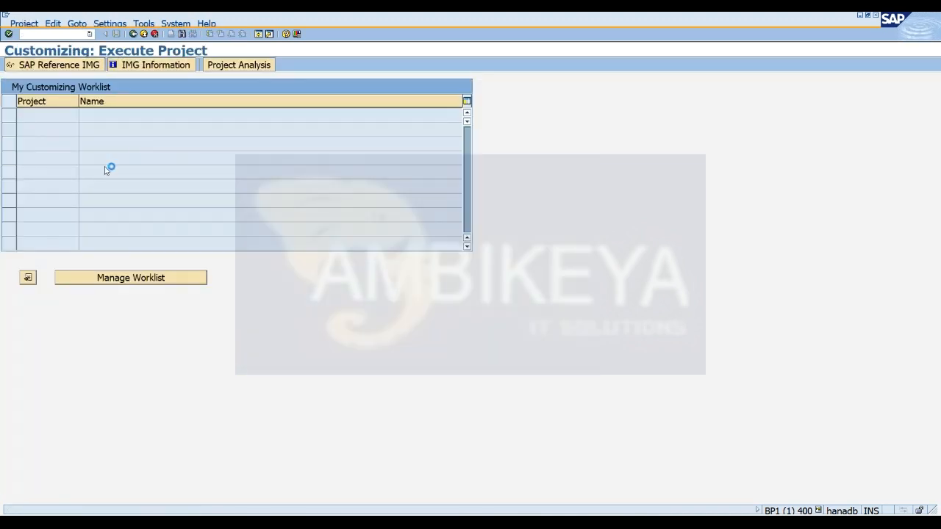
{"action": "key", "text": "F5"}
{"action": "left_click", "coordinate": [18, 406]}
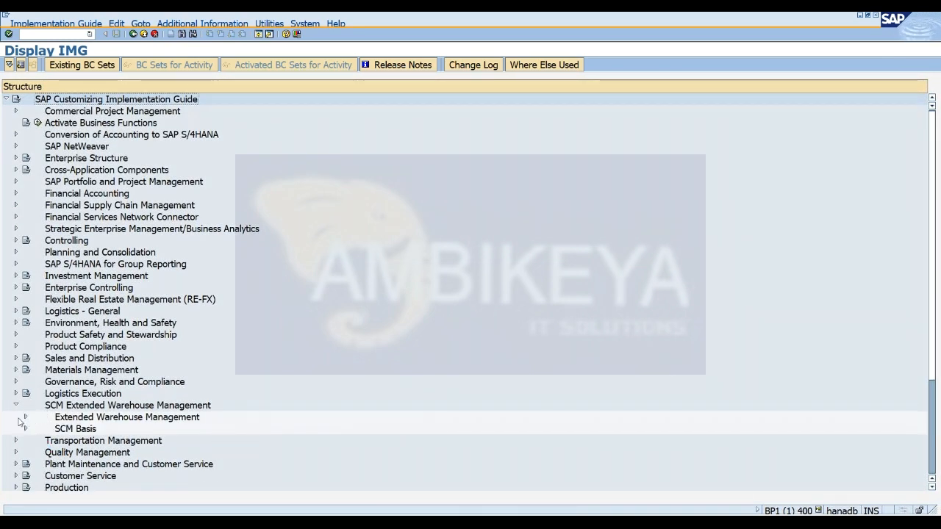
{"action": "left_click", "coordinate": [25, 417]}
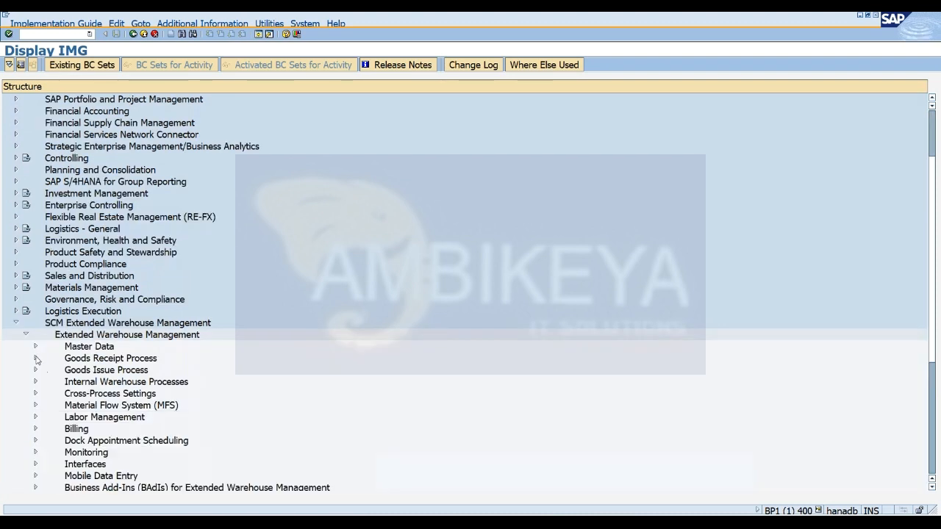
{"action": "left_click", "coordinate": [35, 346]}
Open the Assign Warehouse Numbers activity with warehouse number WM46 as the work area.
{"action": "left_click", "coordinate": [66, 276]}
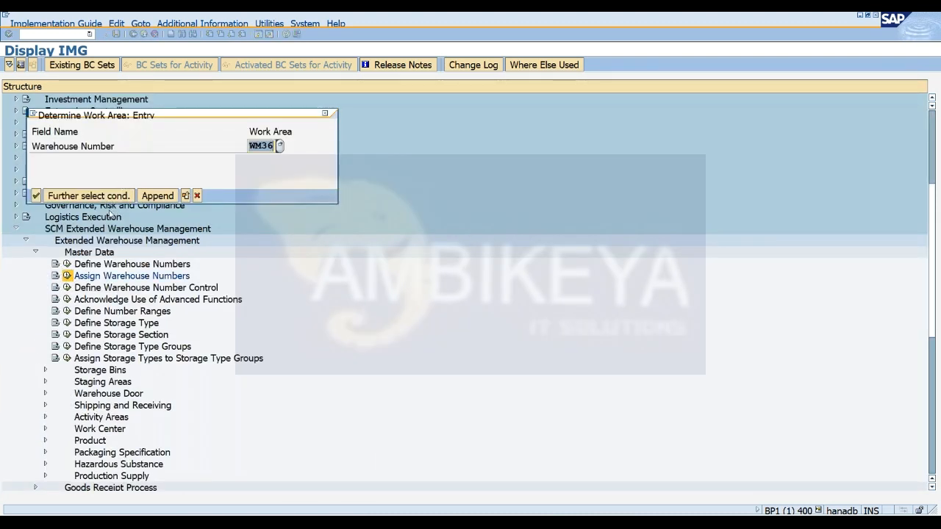
{"action": "type", "text": "ws44"}
{"action": "key", "text": "Return"}
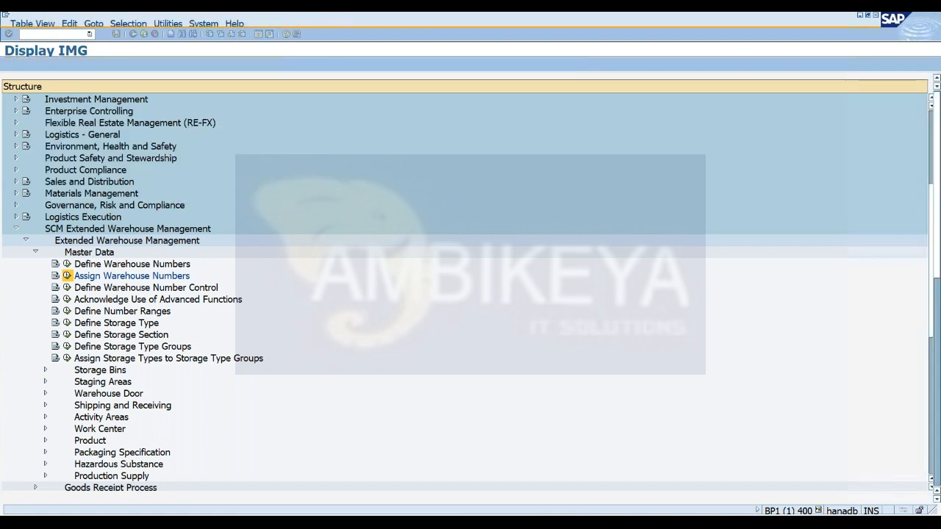
Create and save a new WM46 assignment with supply chain unit wm46 and the plant vendor's business partner number as Custodian and Dflt Pty Entld.
{"action": "left_click", "coordinate": [49, 65]}
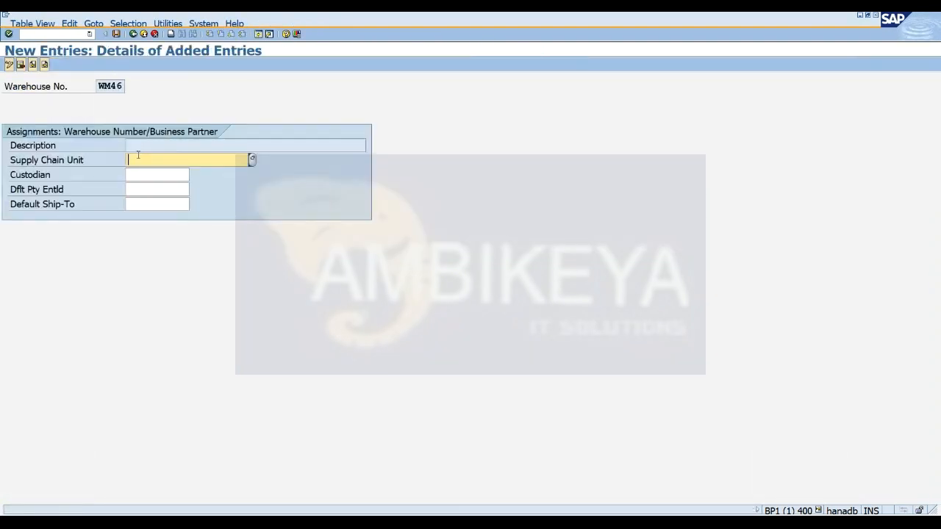
{"action": "type", "text": "wm46"}
{"action": "key", "text": "Tab"}
{"action": "key", "text": "Down"}
{"action": "key", "text": "Tab"}
{"action": "key", "text": "Down"}
{"action": "key", "text": "Return"}
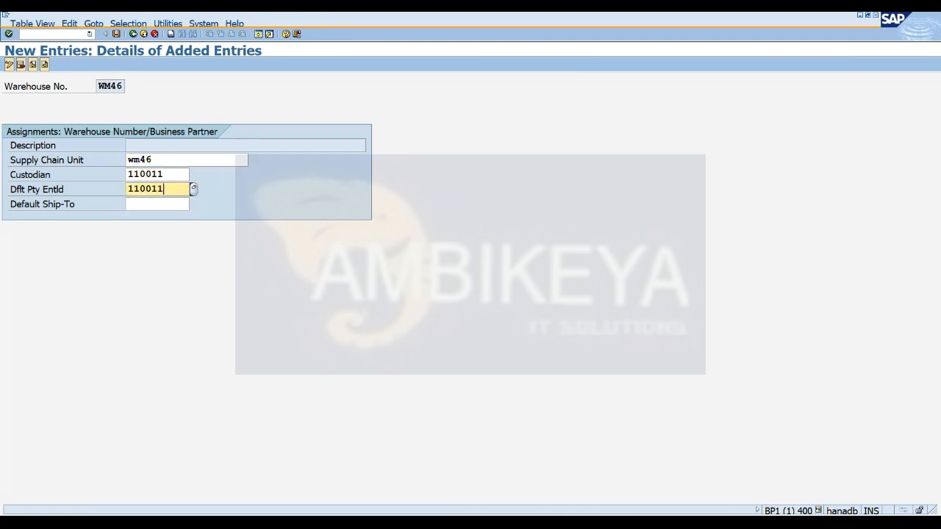
{"action": "key", "text": "Return"}
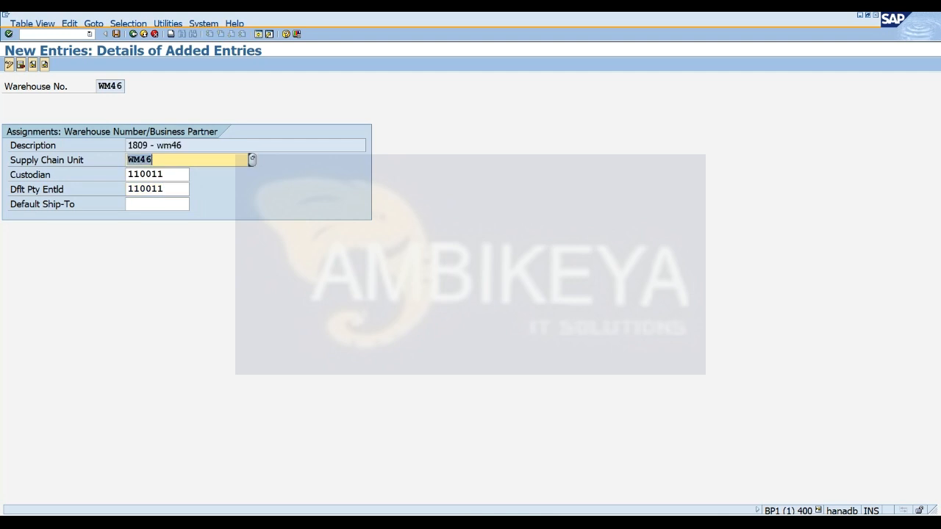
{"action": "left_click", "coordinate": [116, 34]}
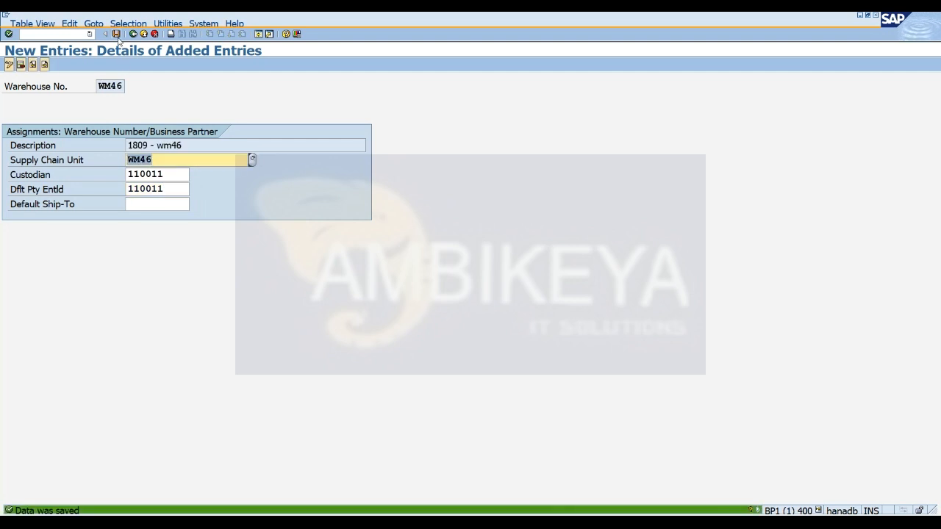